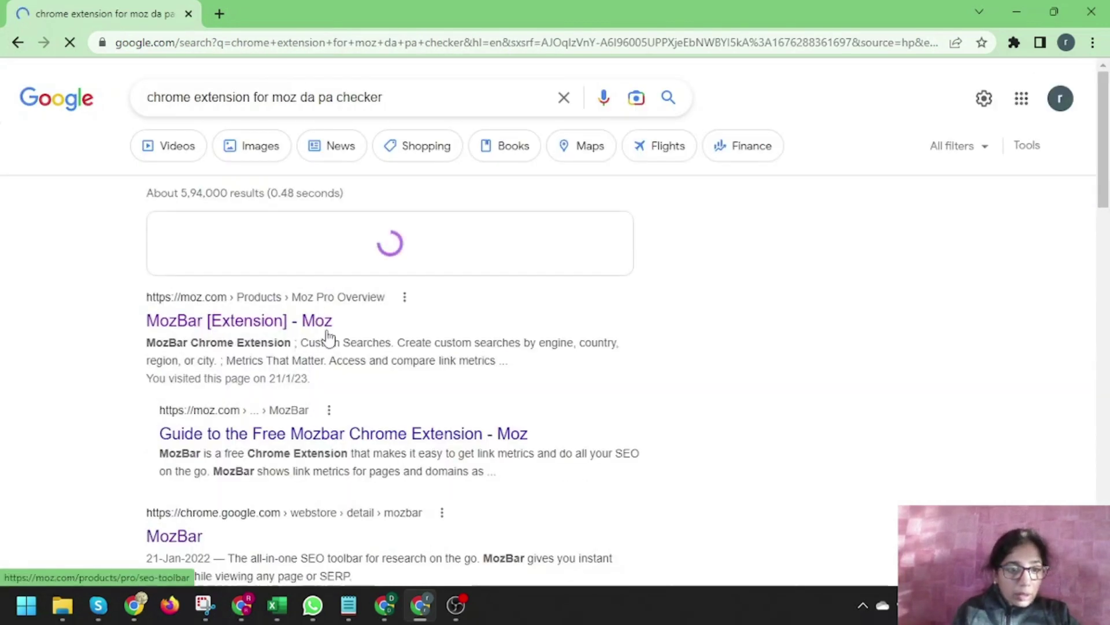
Install the MozBar extension from its Chrome Web Store listing in the search results and check it in the browser's extension list.
scroll(314, 300, "down", 1)
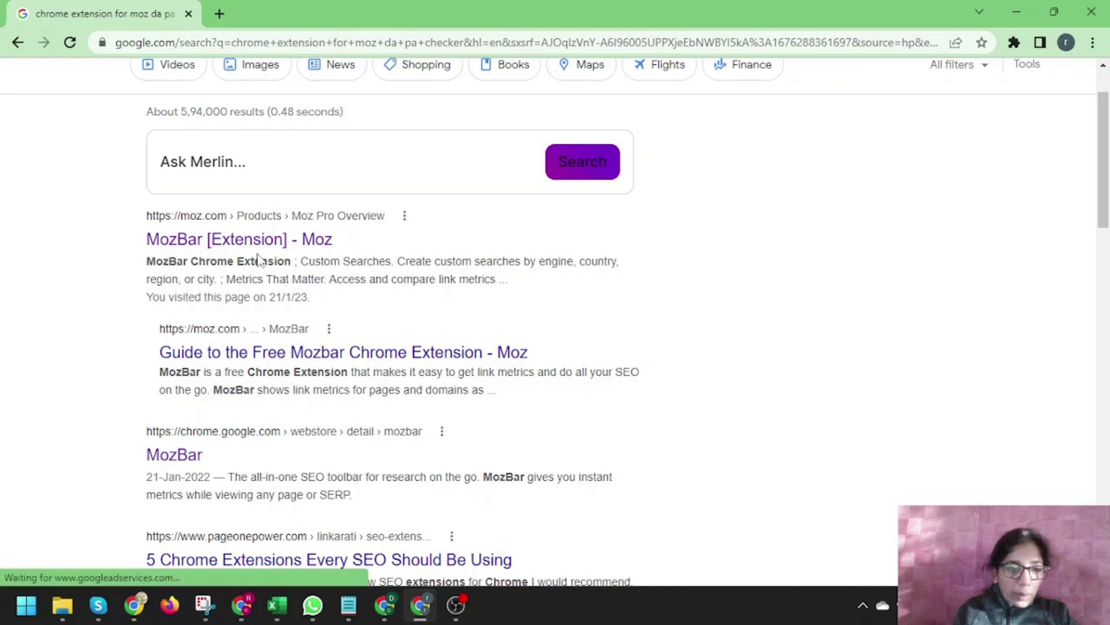
left_click(172, 452)
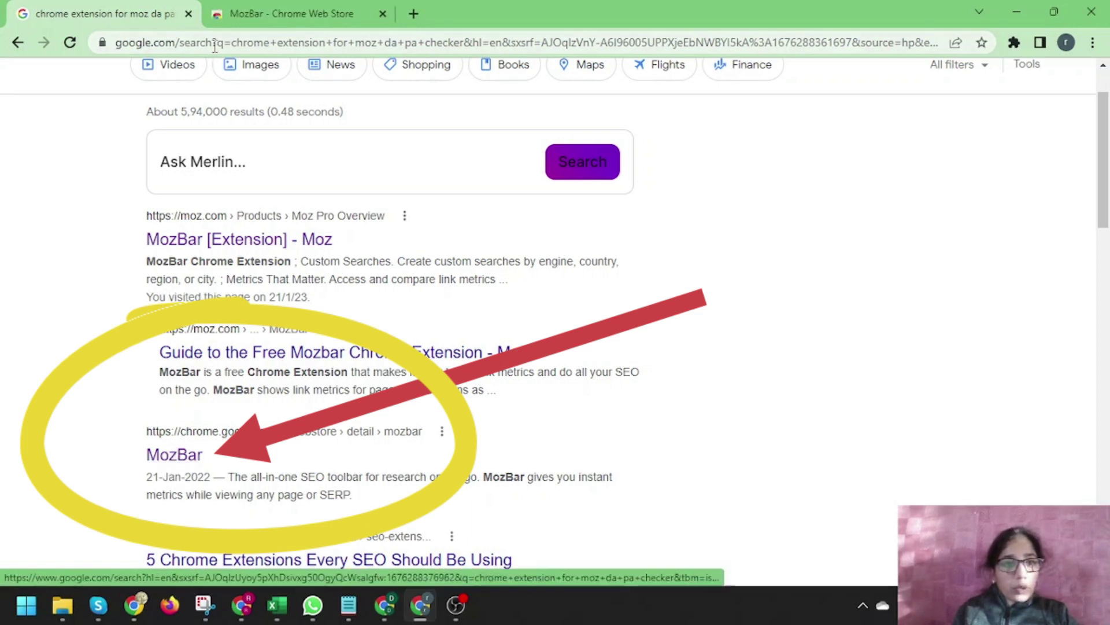
left_click(248, 6)
left_click(872, 211)
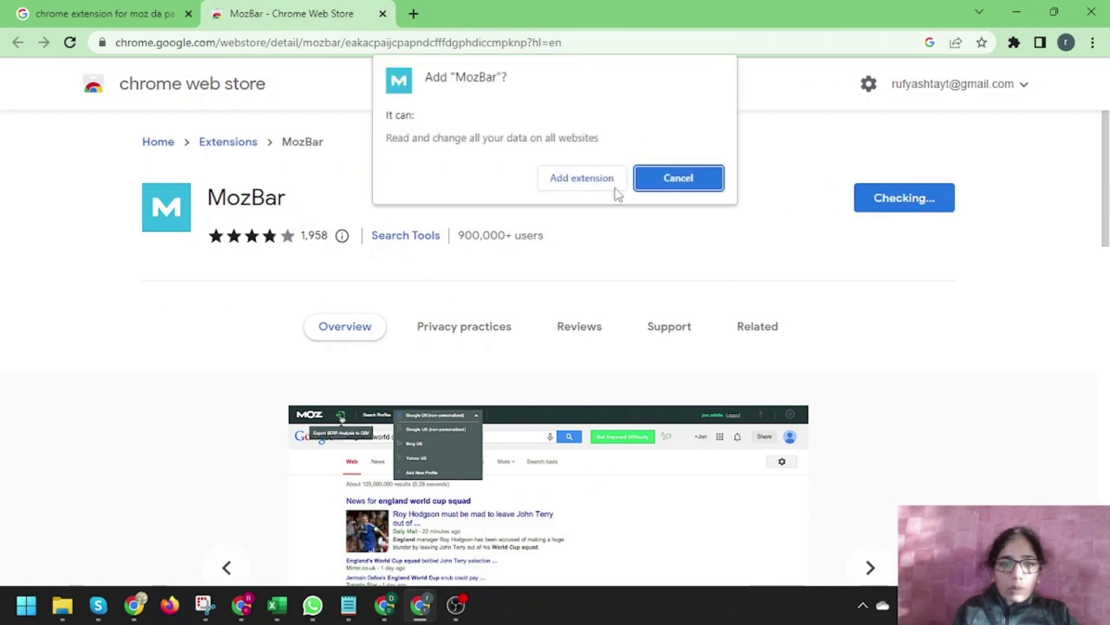
left_click(586, 184)
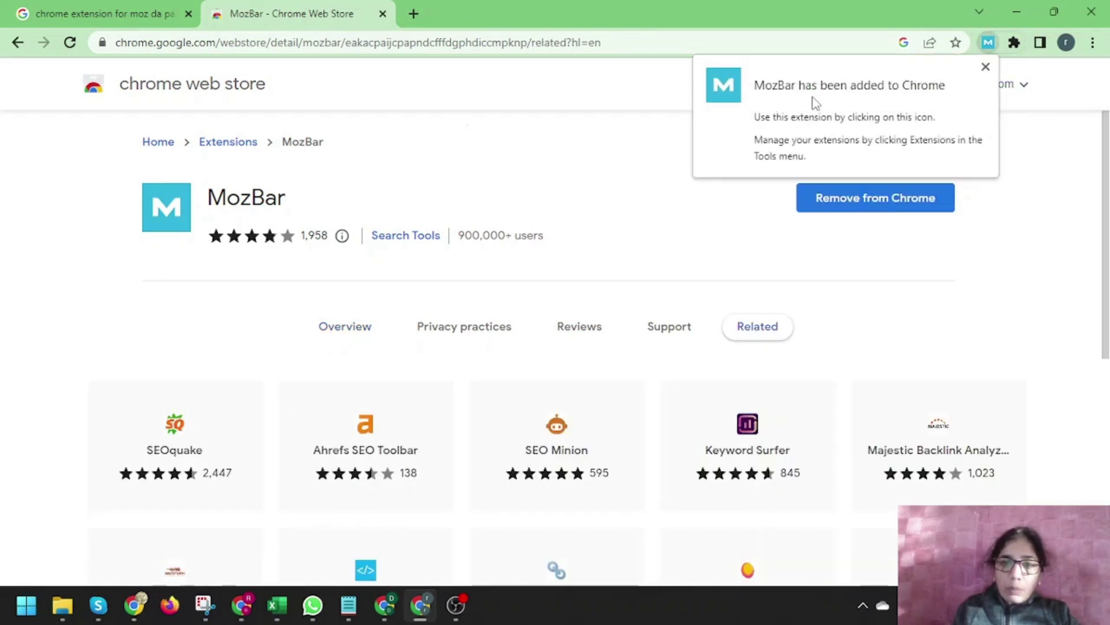
left_click(986, 67)
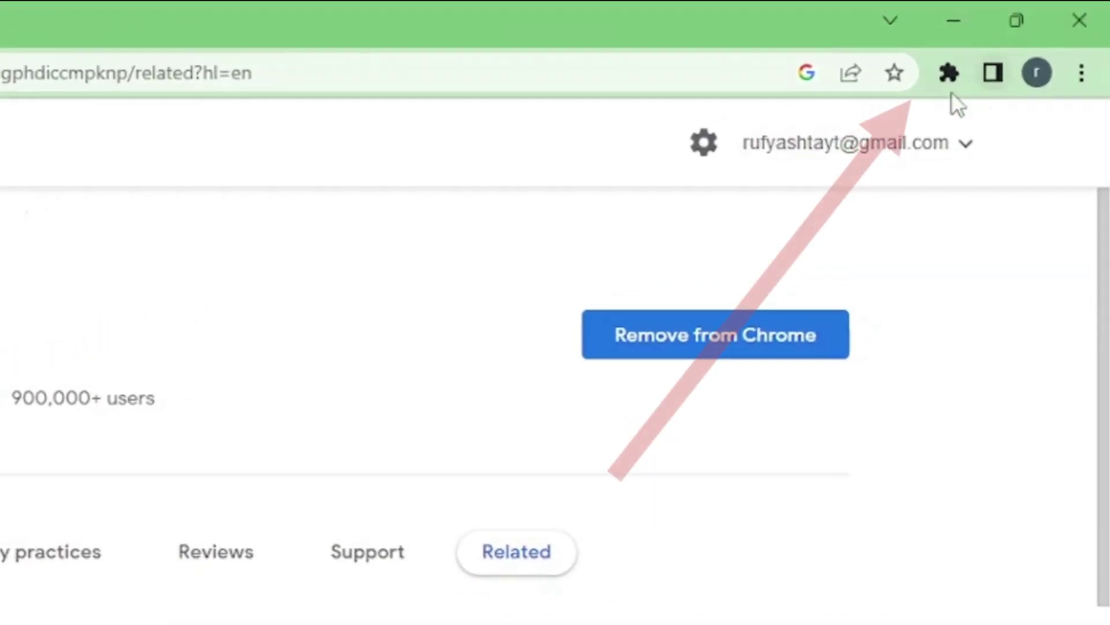
left_click(949, 72)
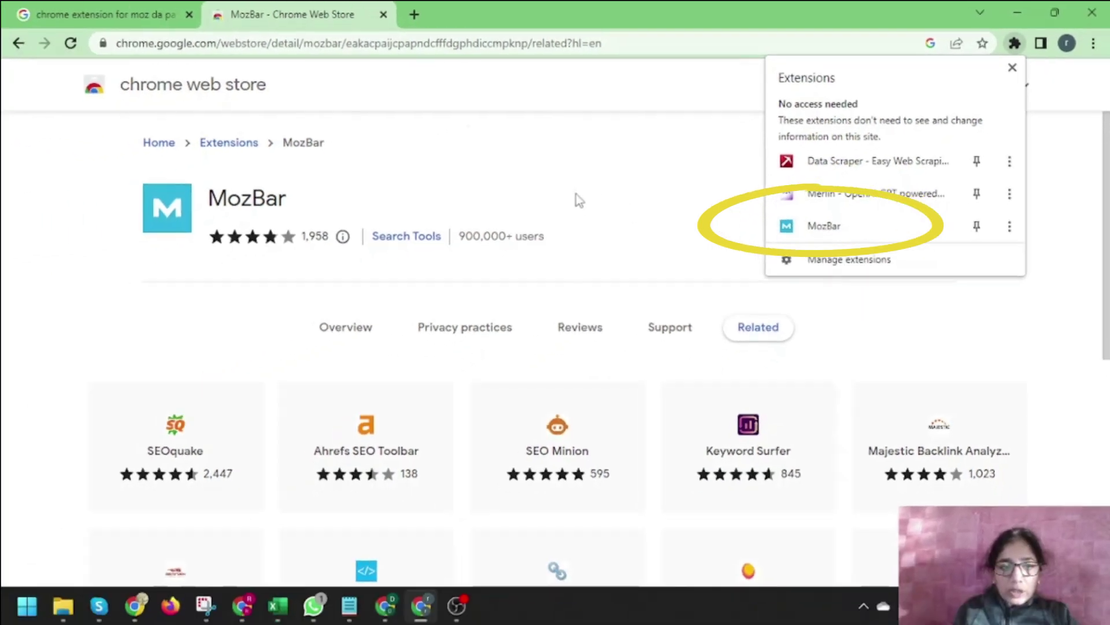
left_click(561, 173)
Open the "MozBar [Extension] - Moz" search result and log in to the Moz account from the MozBar toolbar.
left_click(104, 14)
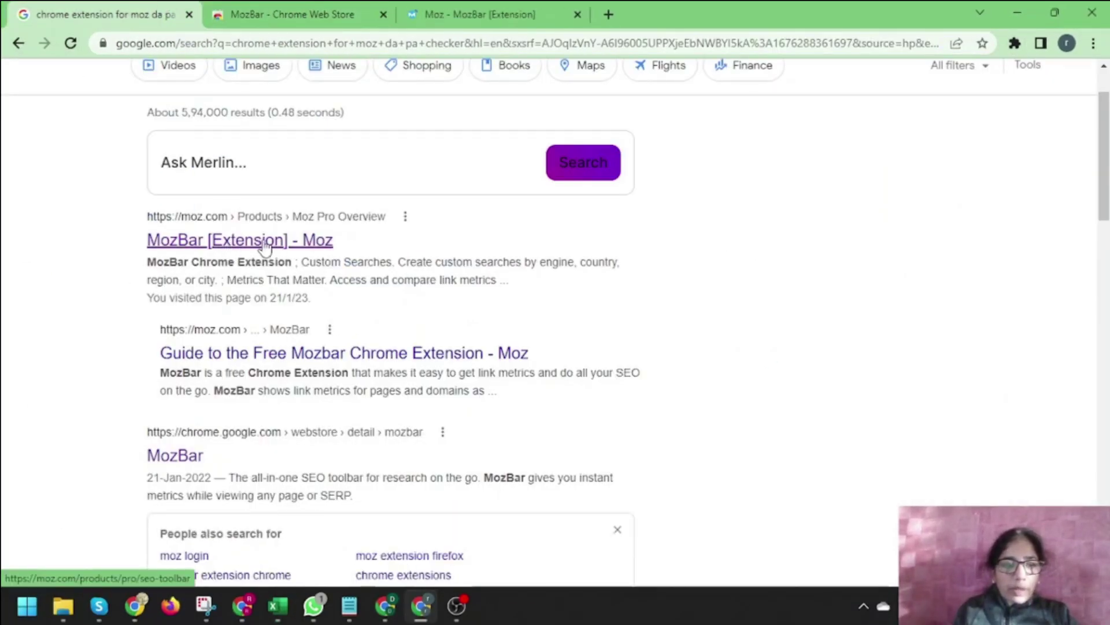
left_click(499, 9)
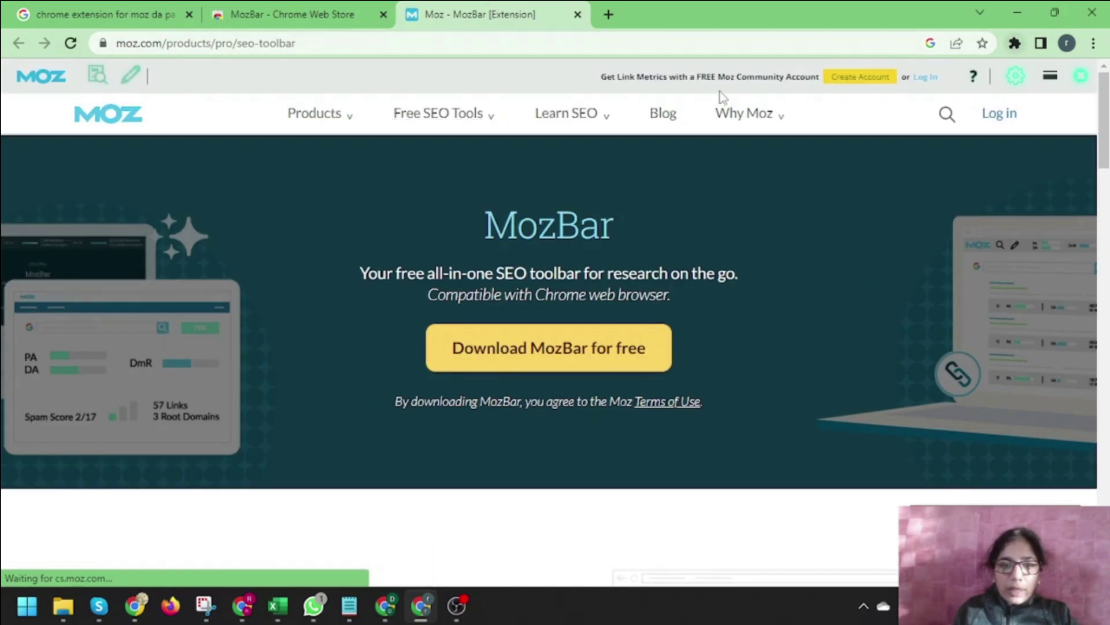
left_click(925, 78)
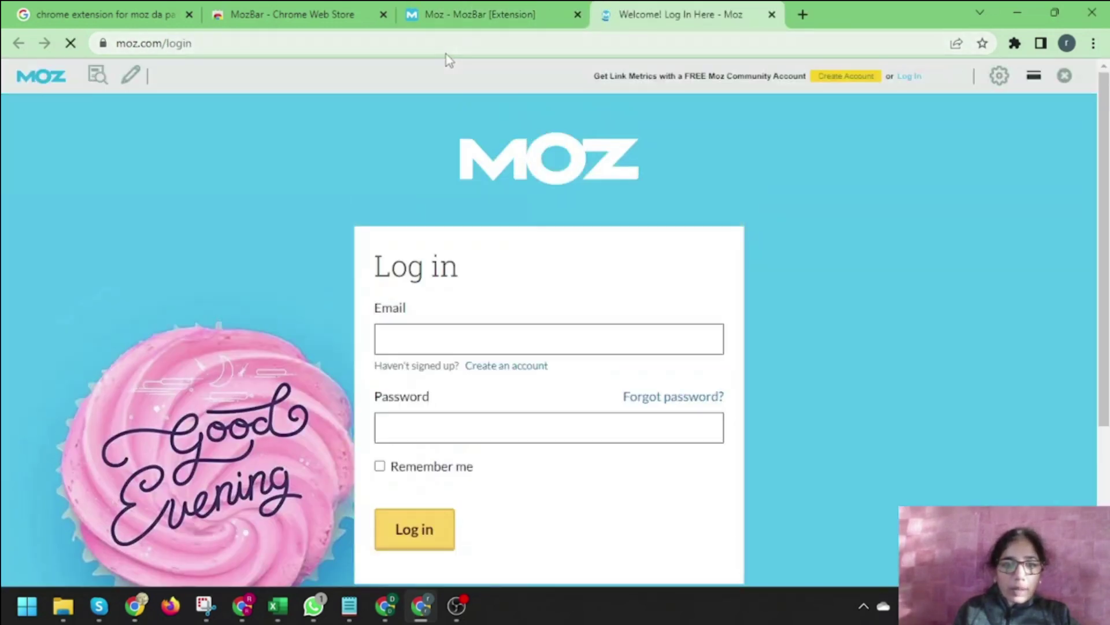
left_click(445, 332)
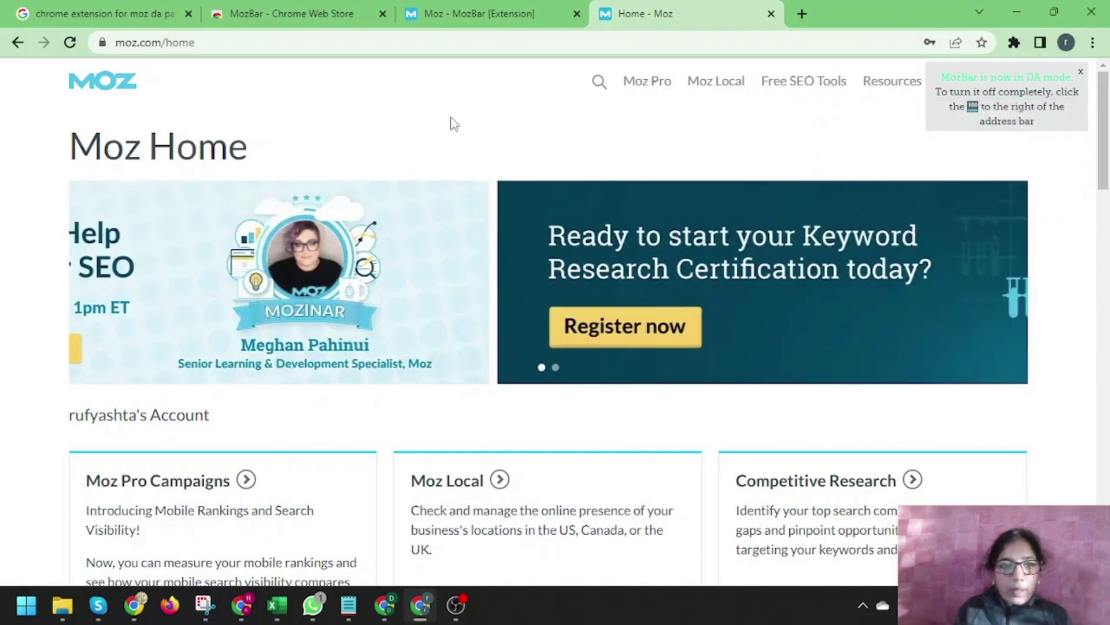
Return to the MozBar product page and switch the MozBar extension's mode until its full toolbar is on.
left_click(534, 8)
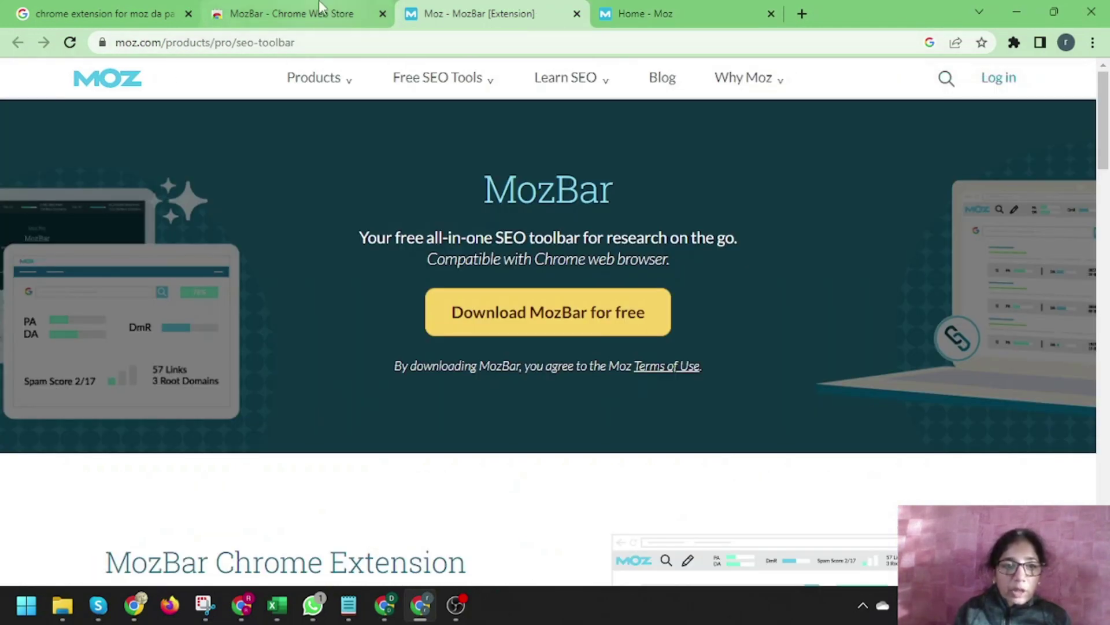
left_click(1015, 43)
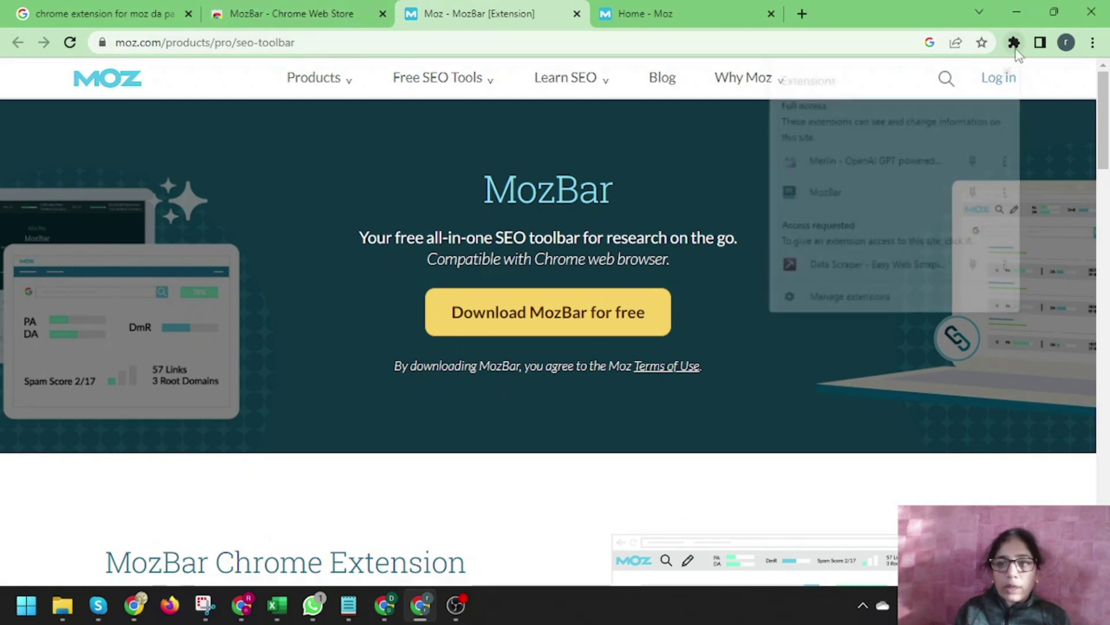
left_click(847, 190)
left_click(1014, 42)
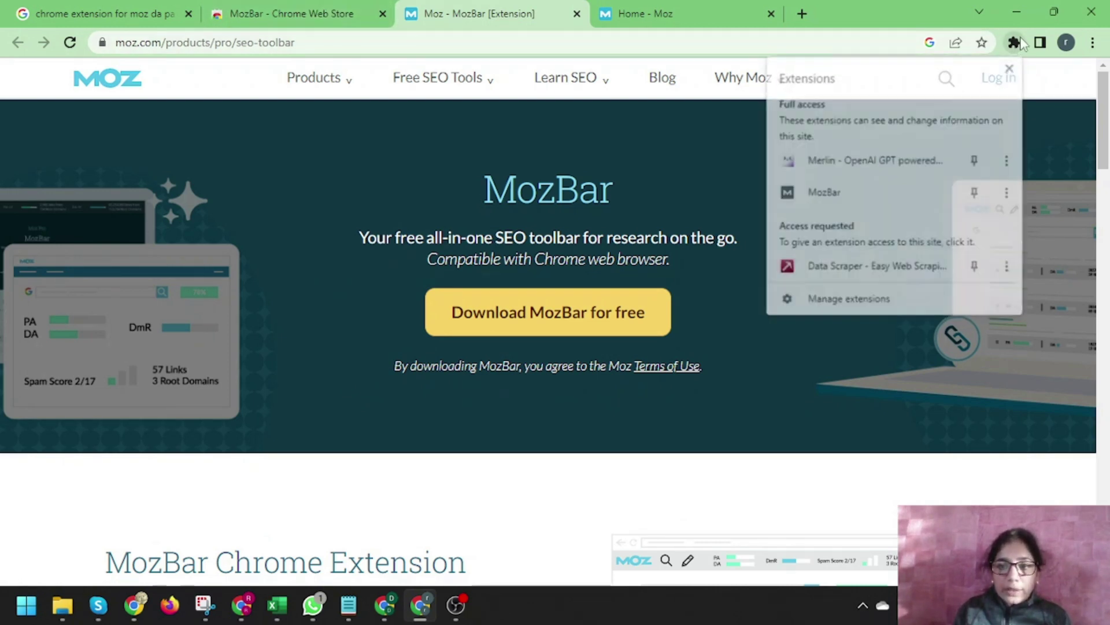
left_click(955, 197)
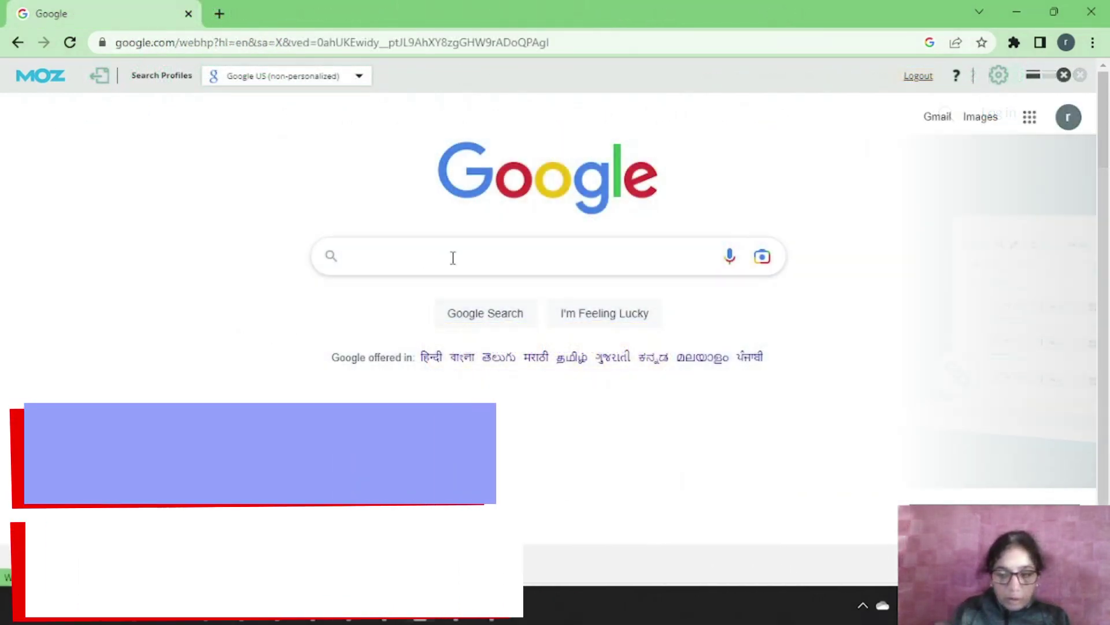
Search Google for "multiple url opener extension".
left_click(448, 256)
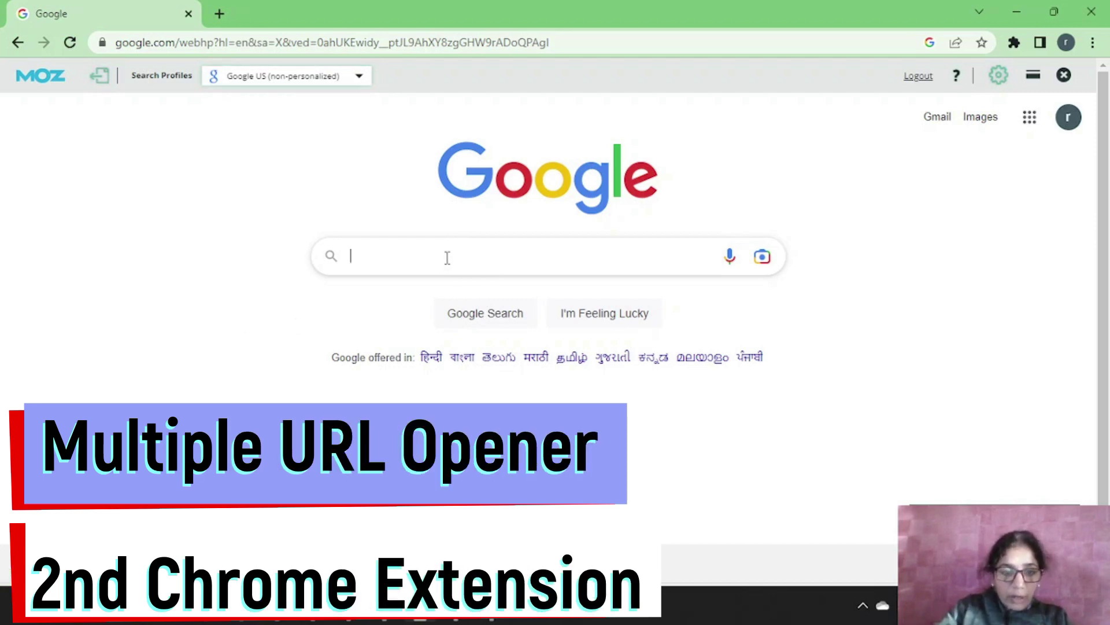
type("multiple ur")
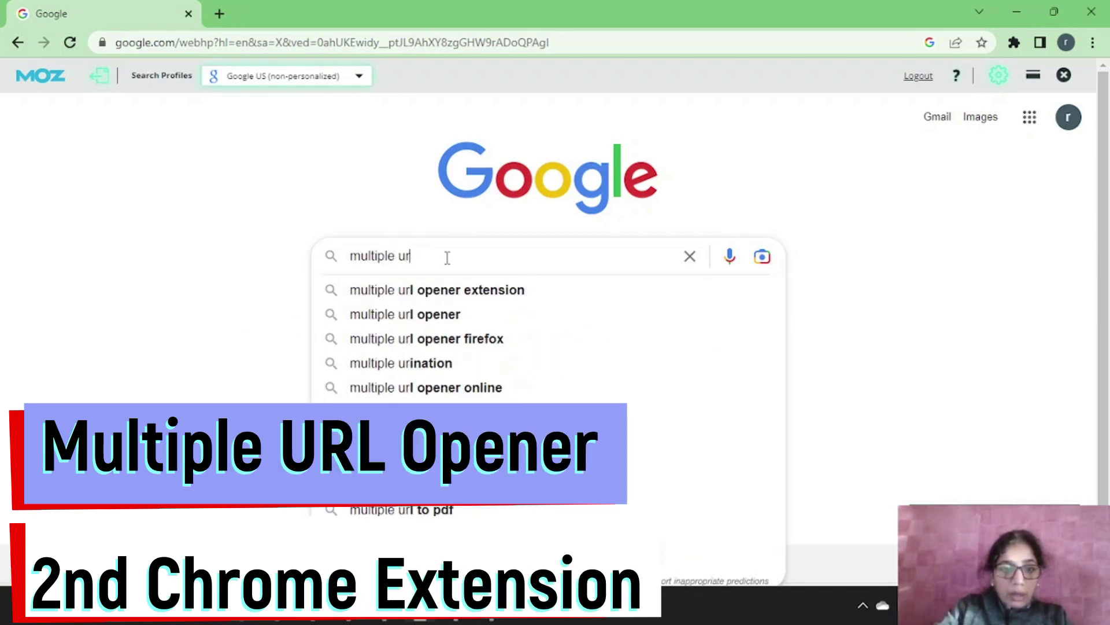
left_click(466, 290)
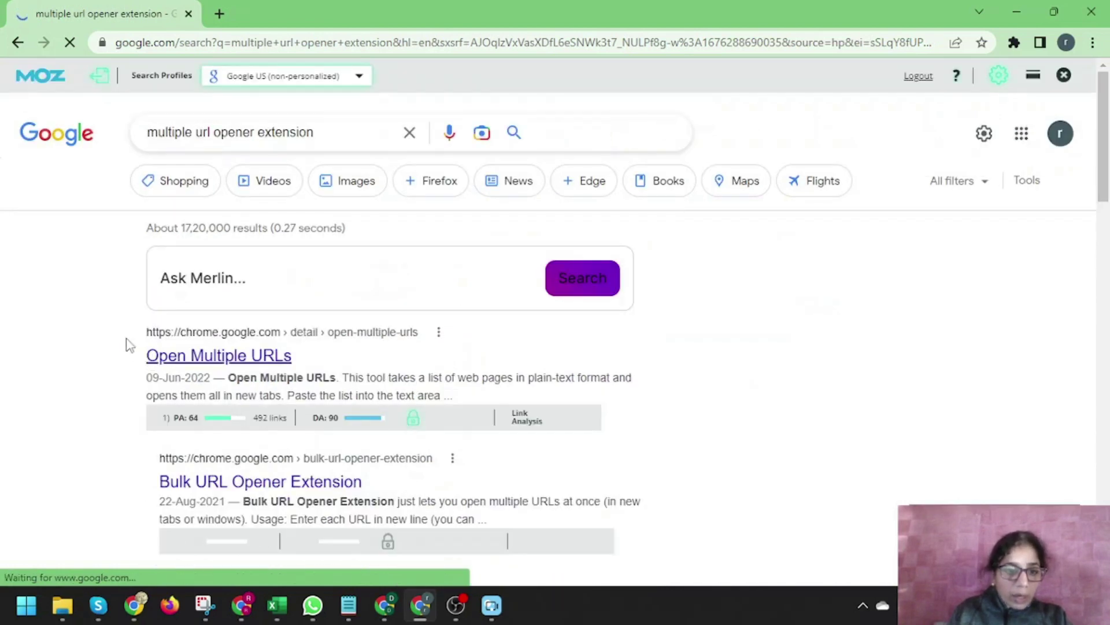
Install the Open Multiple URLs extension from its Chrome Web Store listing and show the installed extensions.
left_click(226, 357)
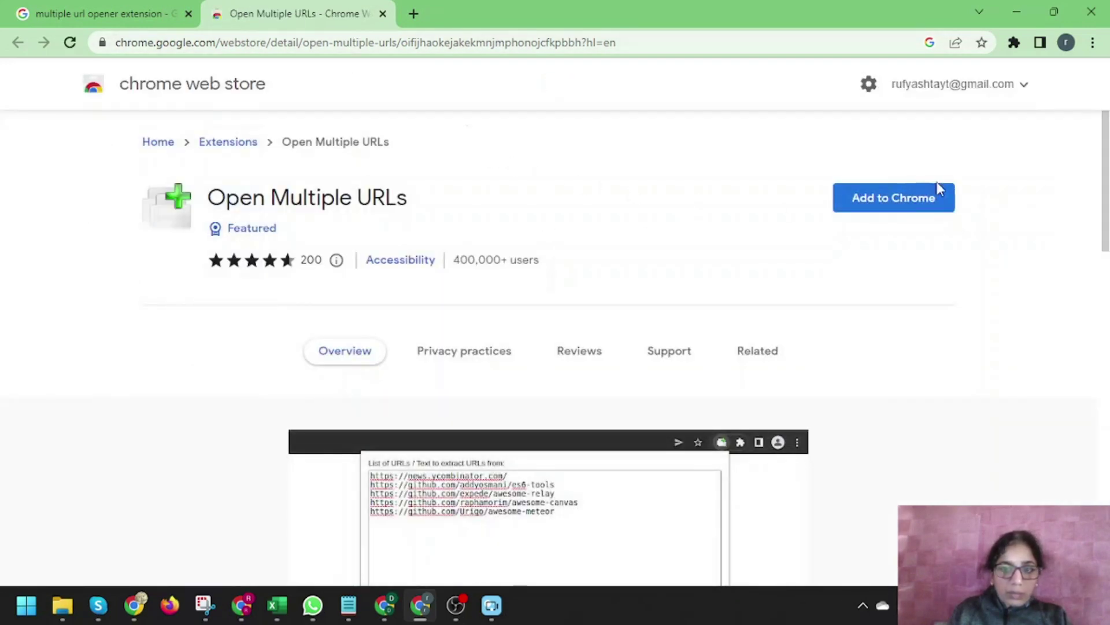
left_click(906, 207)
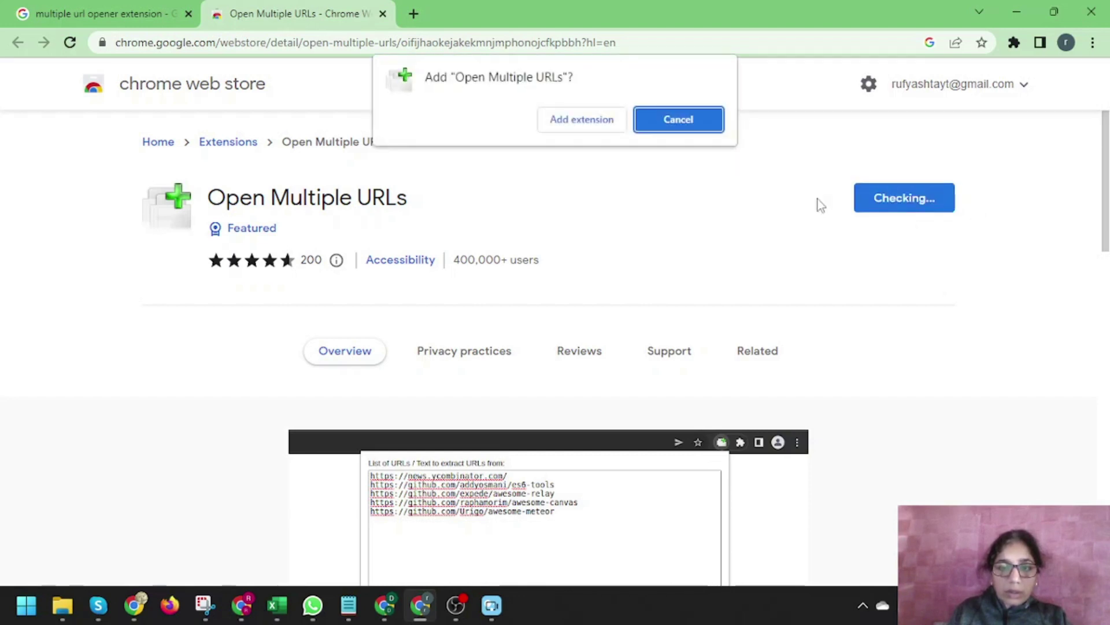
left_click(572, 122)
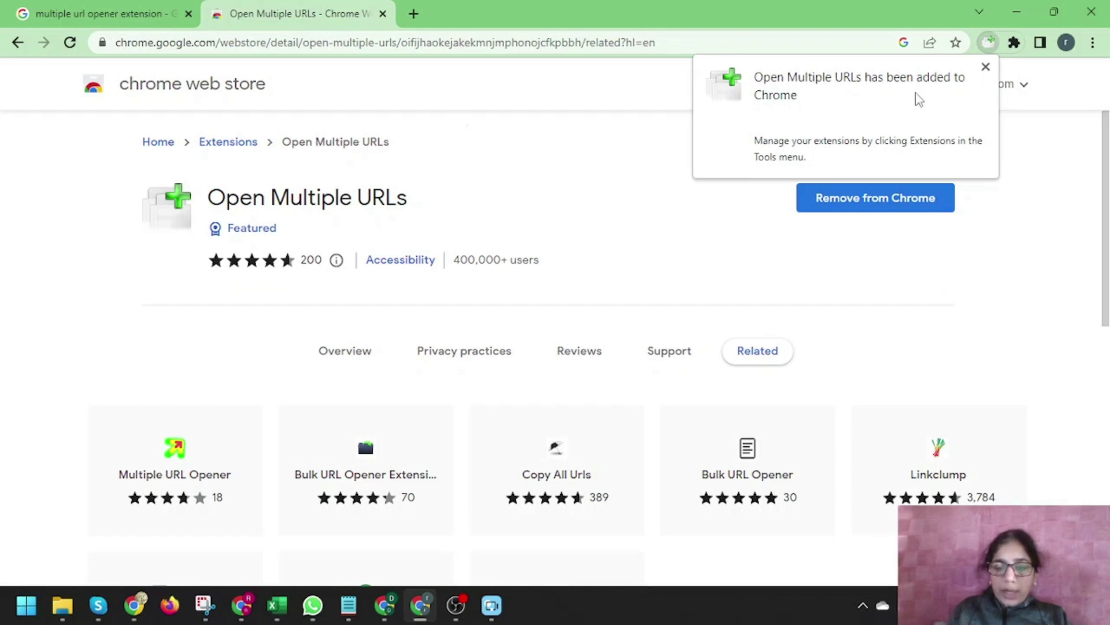
left_click(1013, 42)
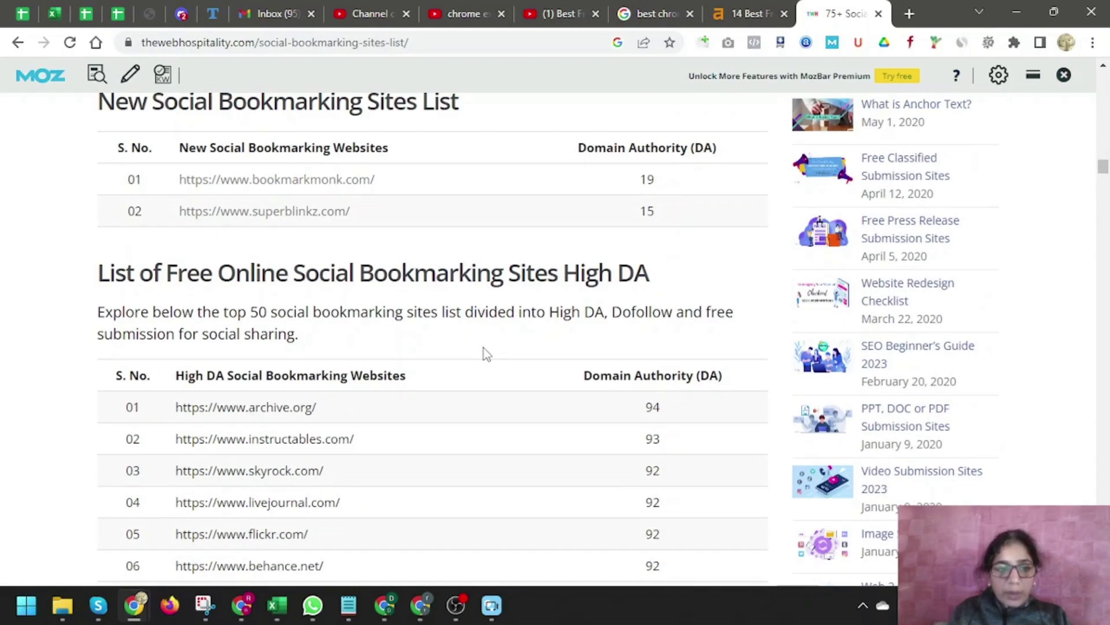
On the social bookmarking sites page, copy the High DA Social Bookmarking Websites table from its header through row 12.
scroll(483, 354, "down", 1)
scroll(347, 336, "down", 1)
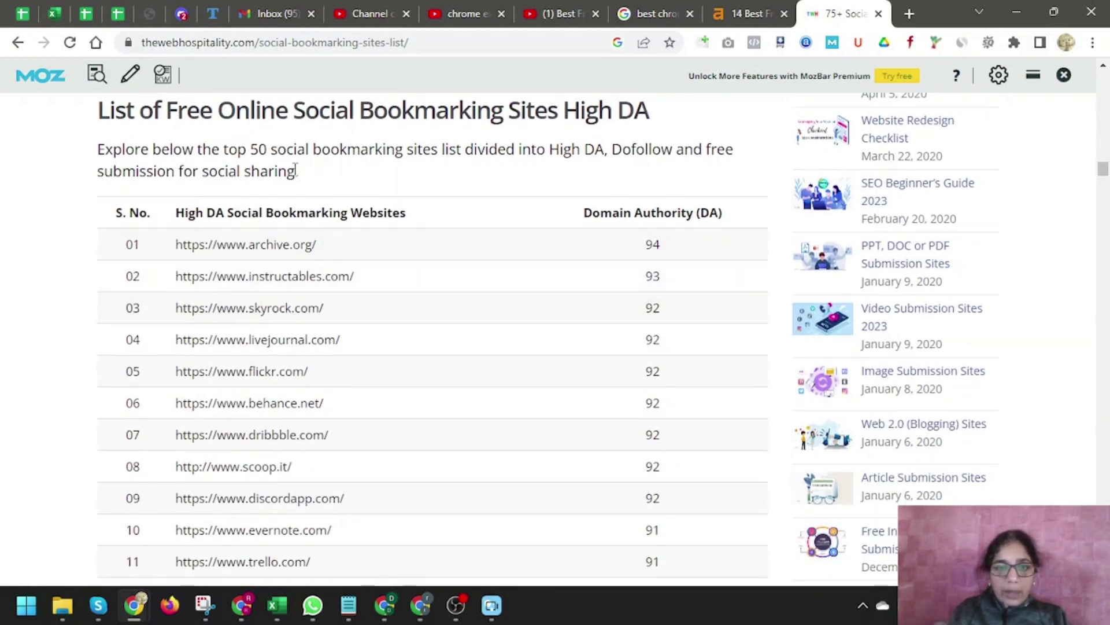
scroll(278, 289, "down", 1)
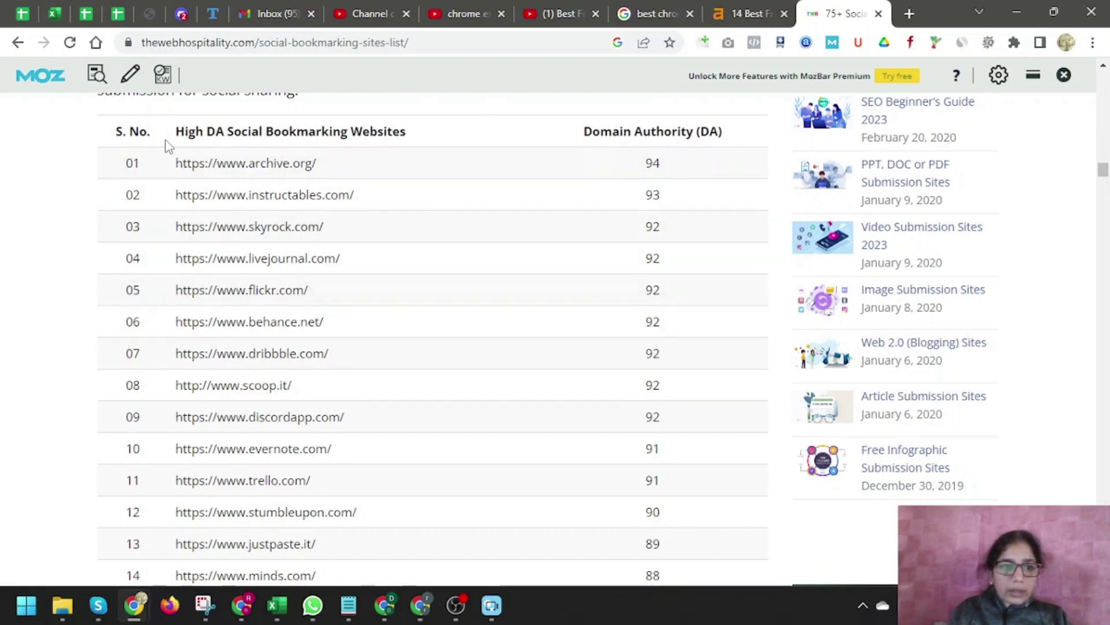
left_click_drag(167, 138, 395, 512)
key("ctrl+c")
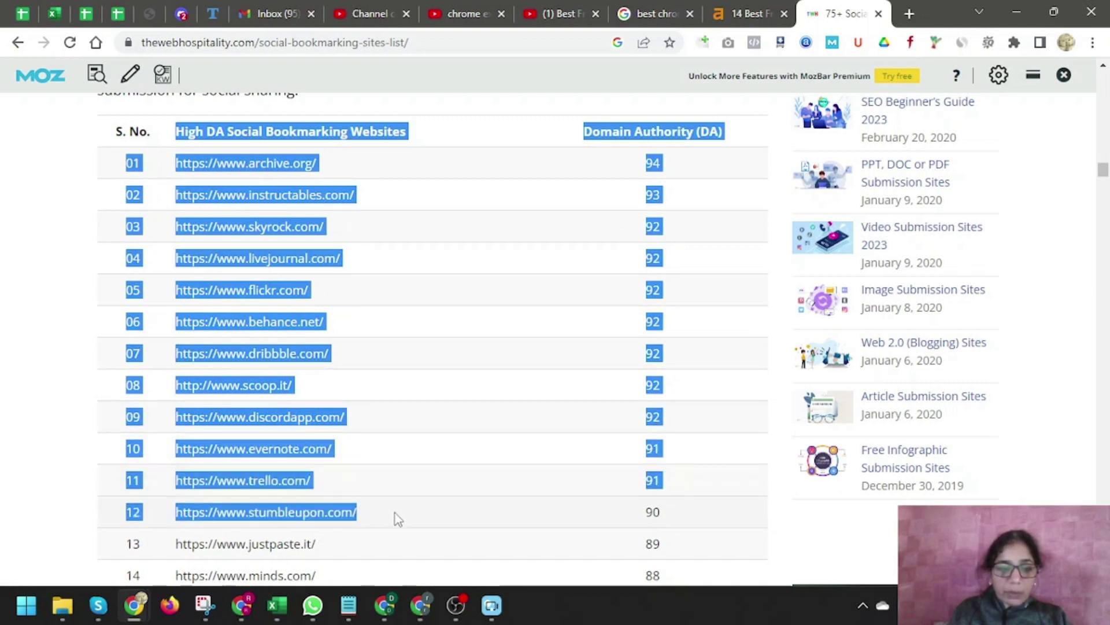
Switch back to the Chrome window with the web store and paste the copied table into the Open Multiple URLs extension's list.
mouse_move(487, 612)
left_click(420, 605)
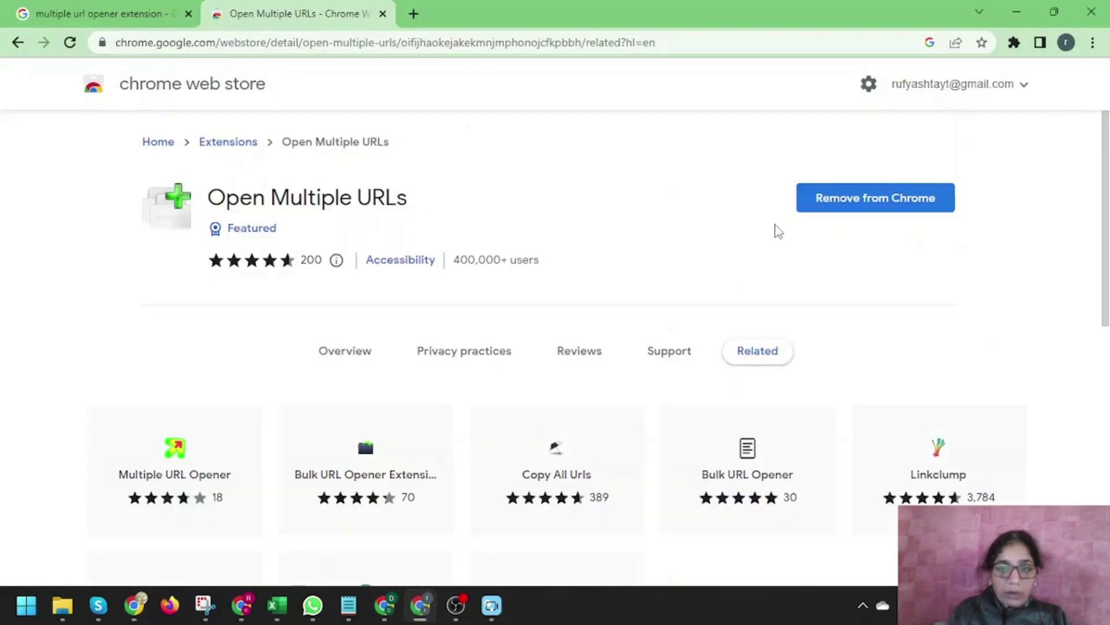
left_click(1015, 43)
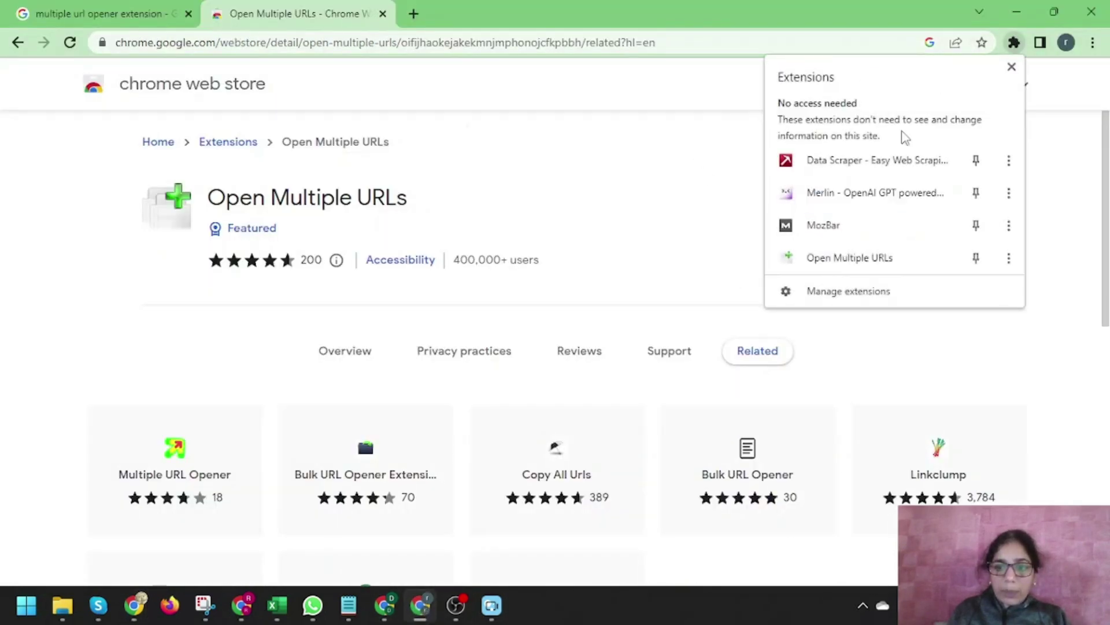
left_click(832, 262)
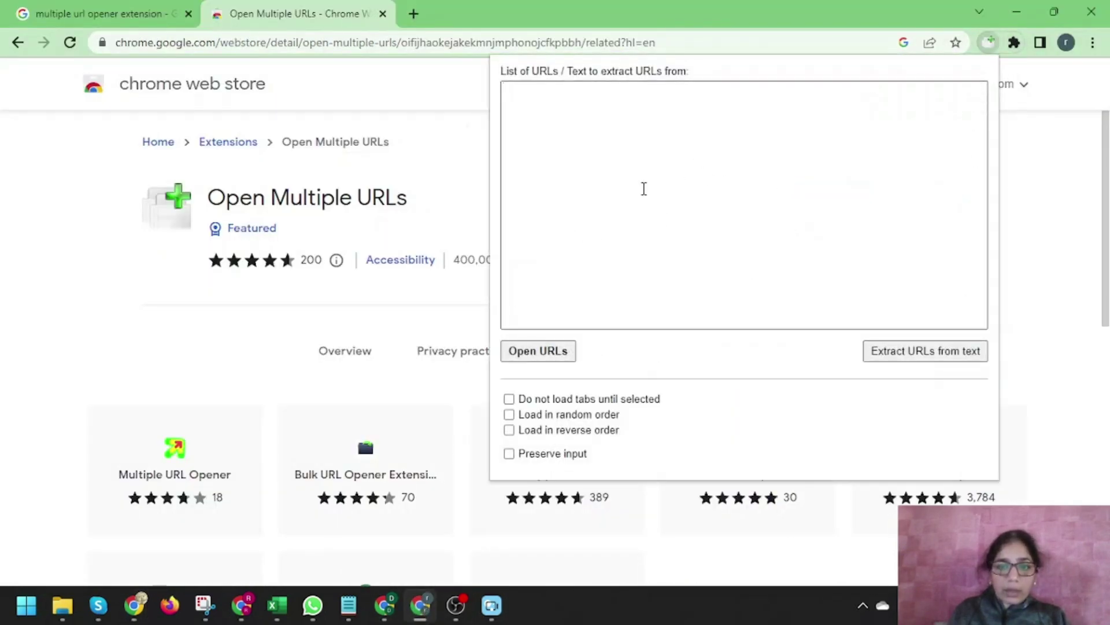
key("ctrl+v")
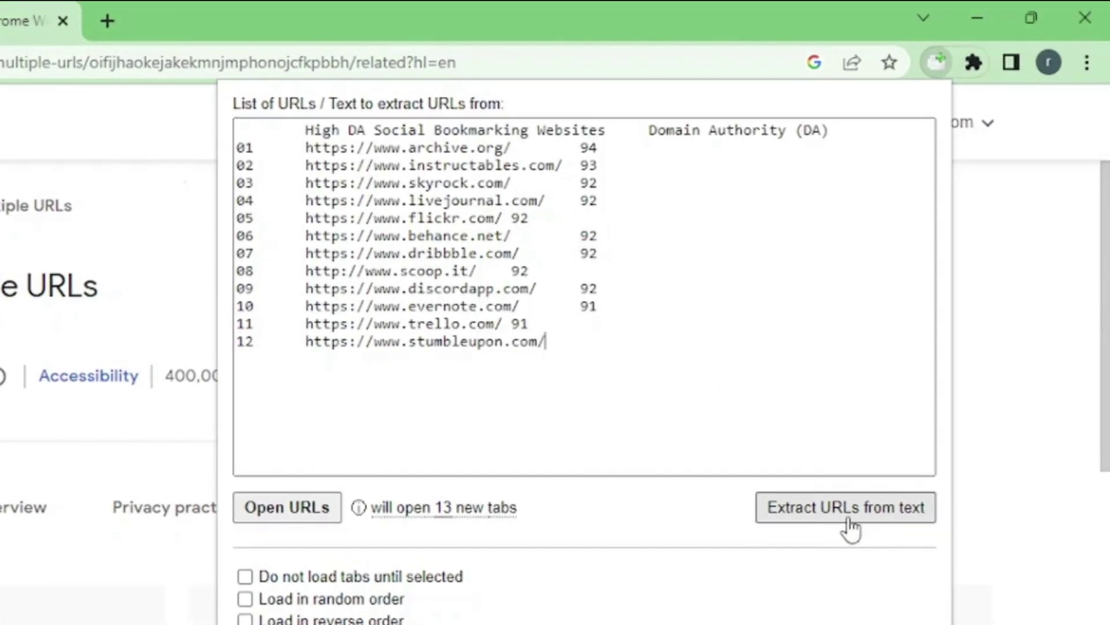
Extract the URLs from the pasted text, open them all in new tabs and dismiss the extension's window.
left_click(869, 509)
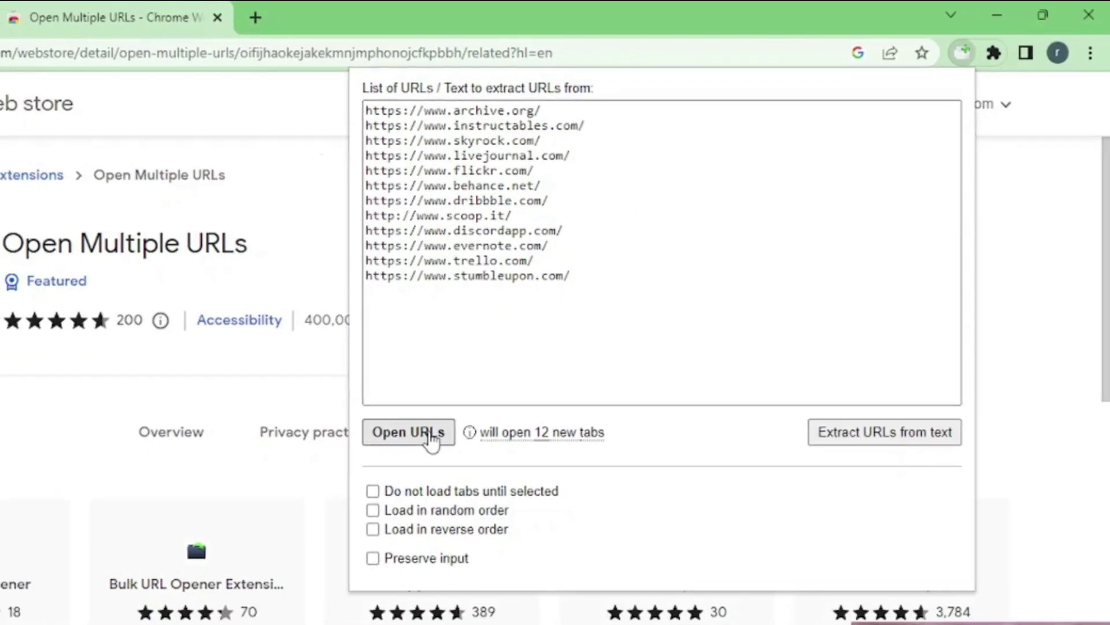
left_click(368, 480)
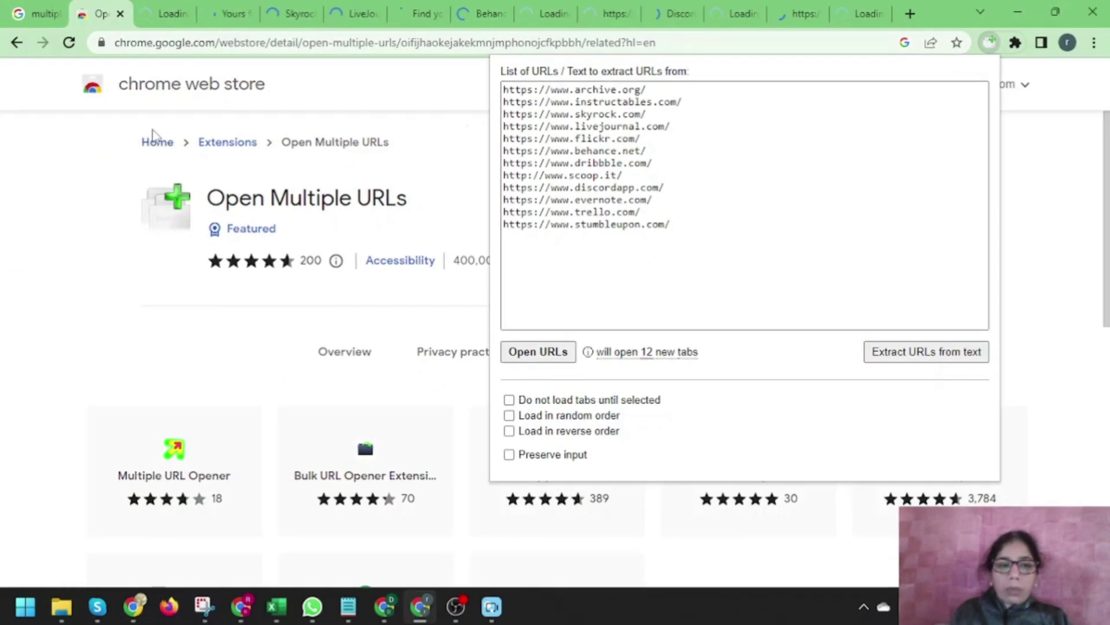
left_click(87, 179)
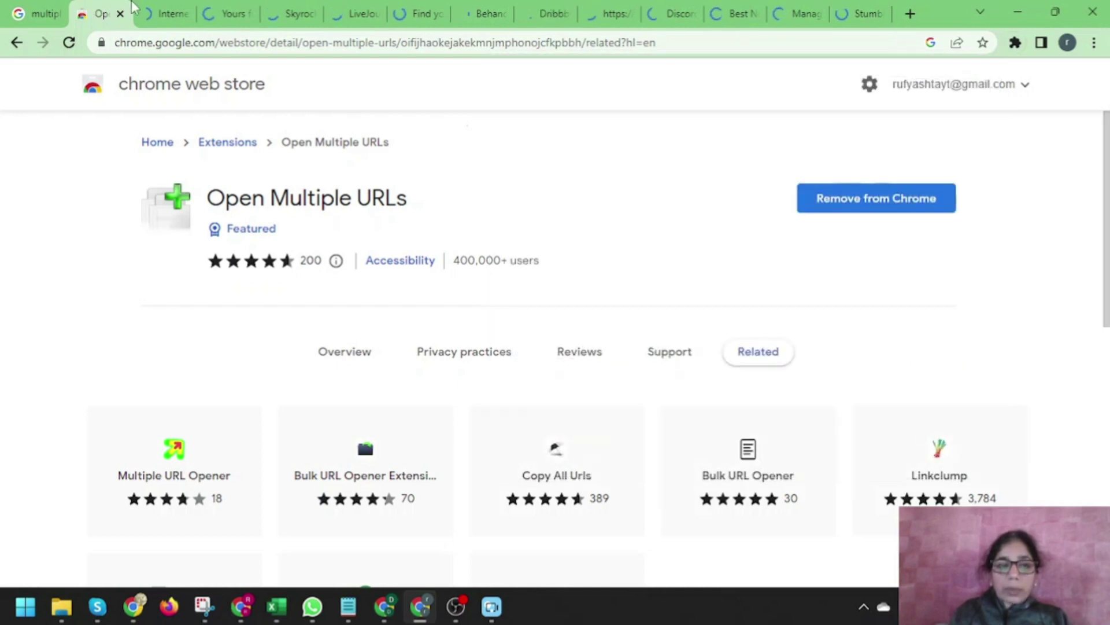
Look through the newly opened website tabs in order, from archive.org through skyrock.com and flickr.com to scoop.it.
left_click(152, 10)
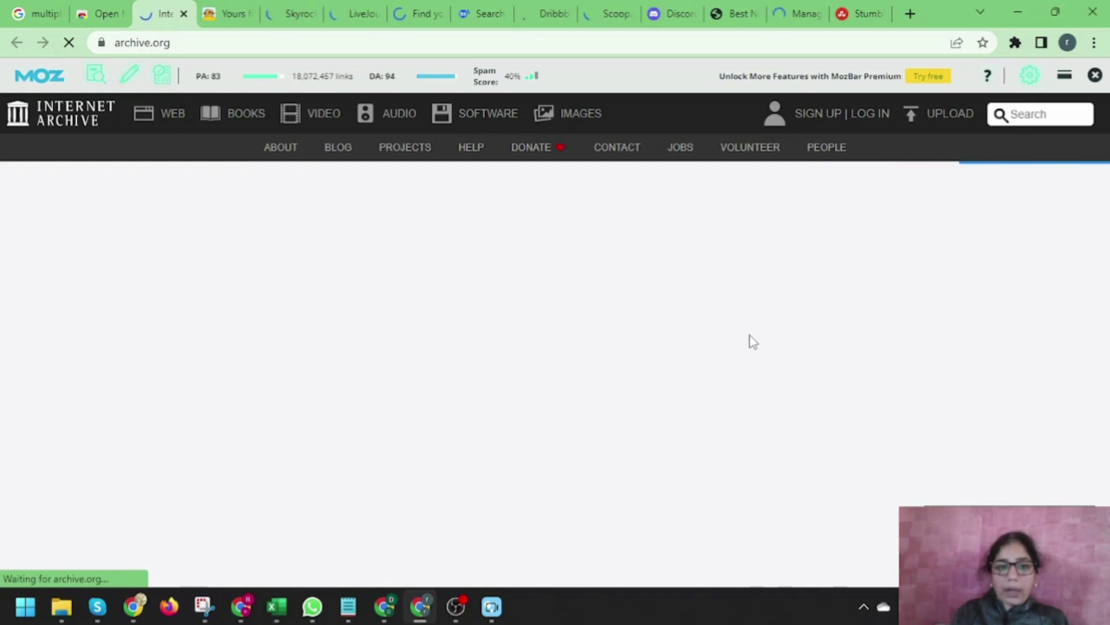
left_click(227, 13)
key("ctrl+Tab")
key("ctrl+Tab")
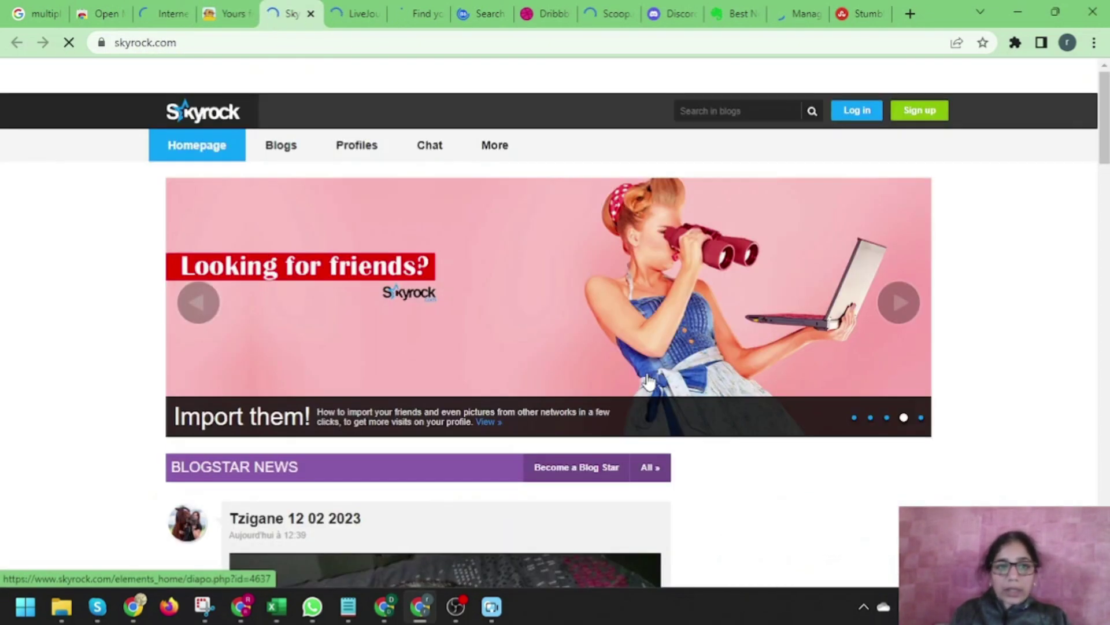
key("ctrl+Tab")
key("ctrl+Tab")
key("ctrl+Tab")
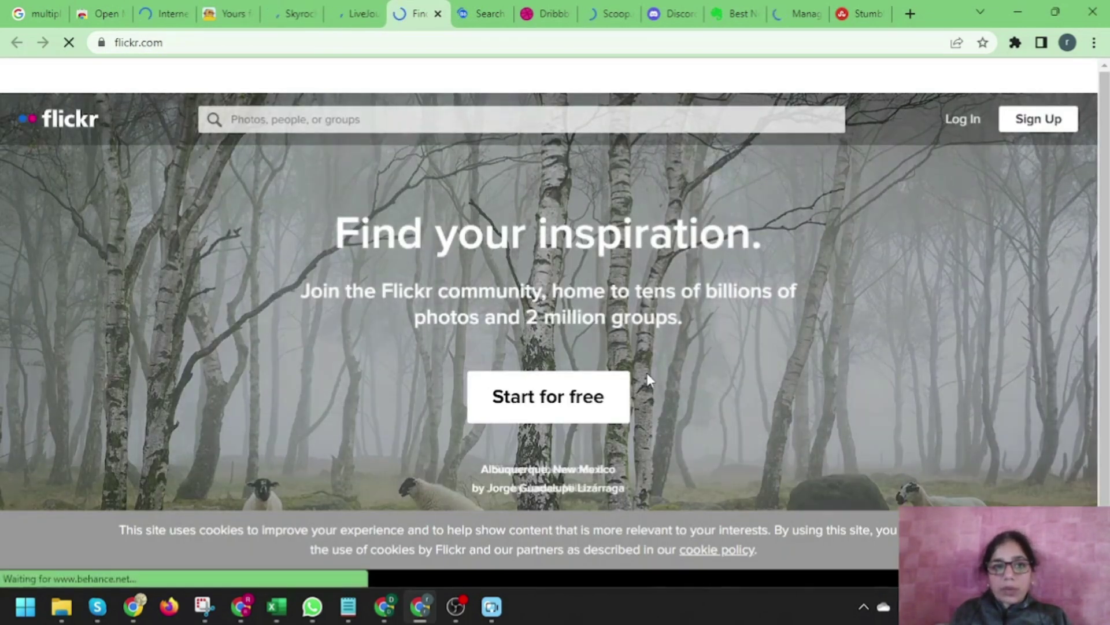
key("ctrl+Tab")
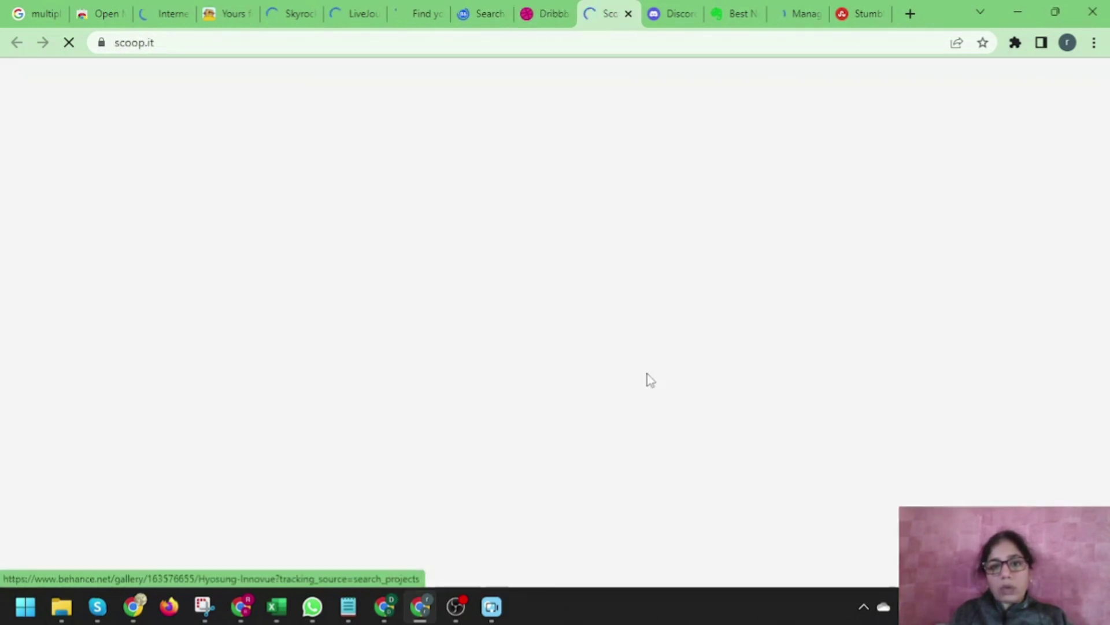
Move on to the opened website tab that follows scoop.it.
key("ctrl+Tab")
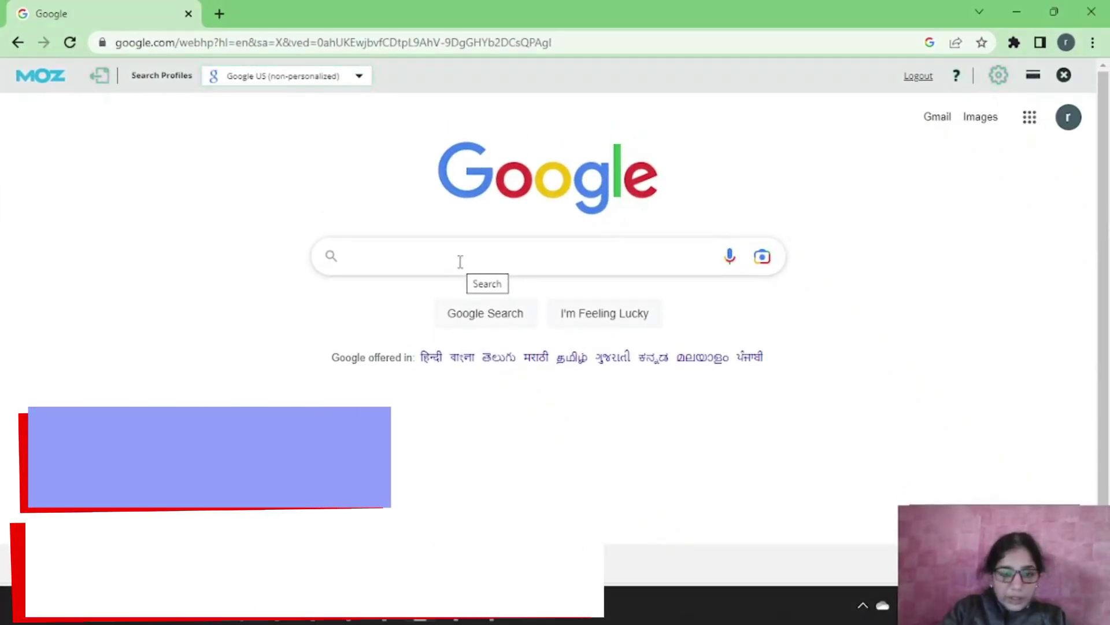
Search Google for "similarweb chrome extension".
type("similar")
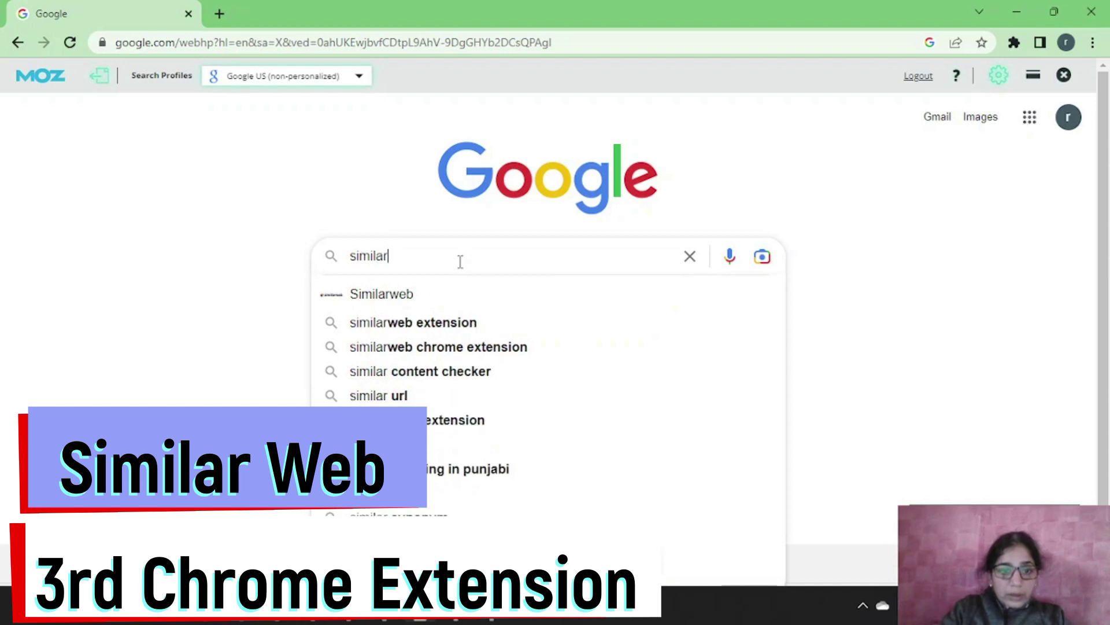
type("web chro")
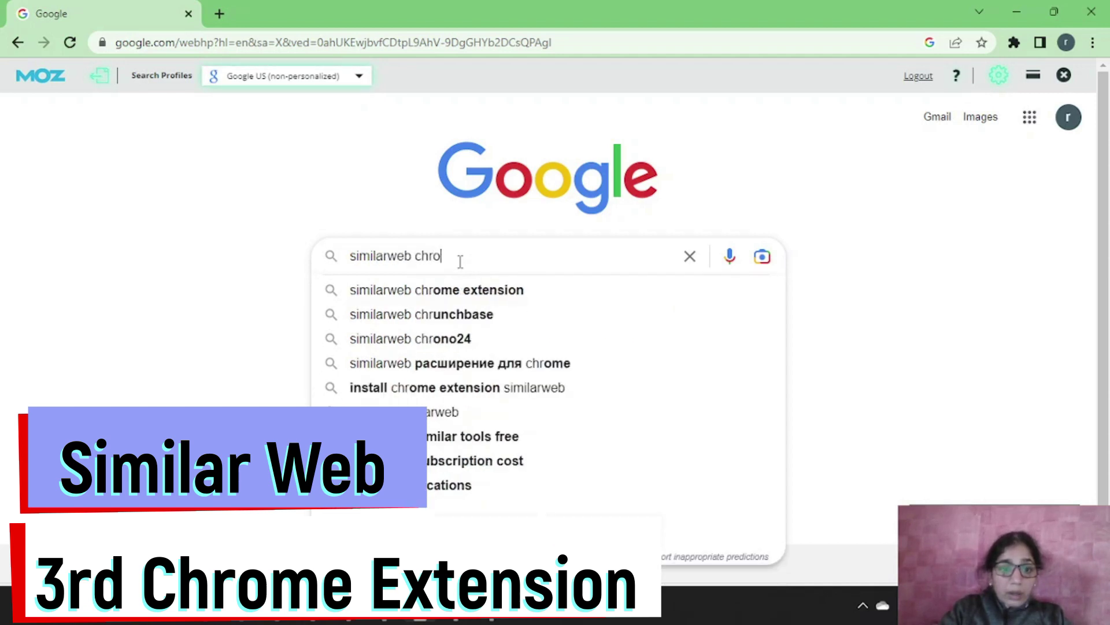
type("me extension")
key("Return")
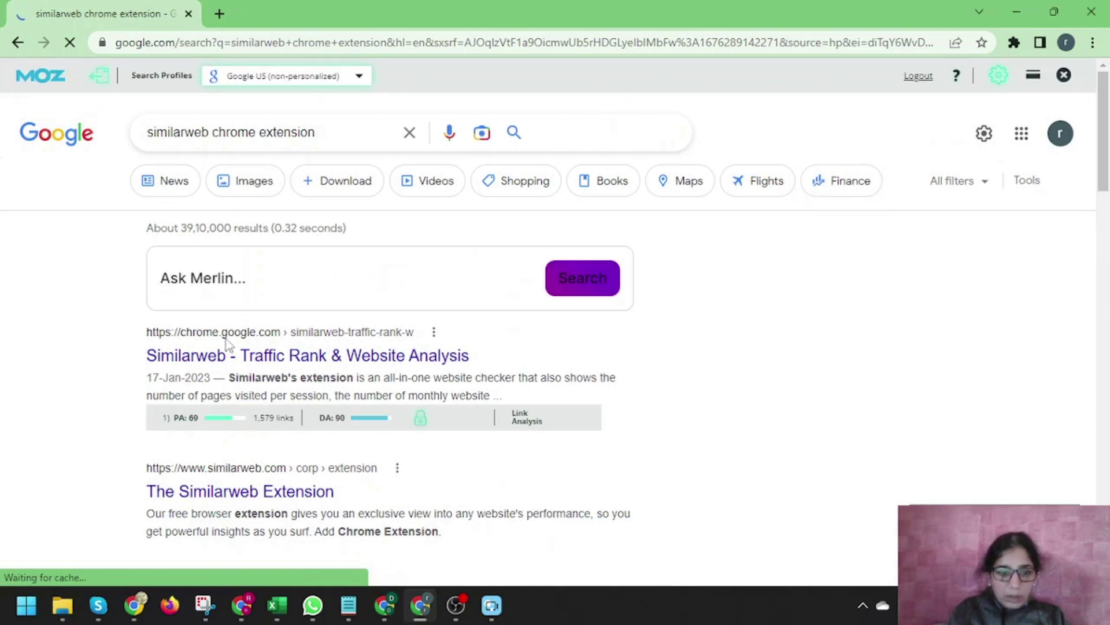
Open the web store page of Similarweb - Traffic Rank & Website Analysis from the results and add the extension to Chrome.
left_click(263, 369)
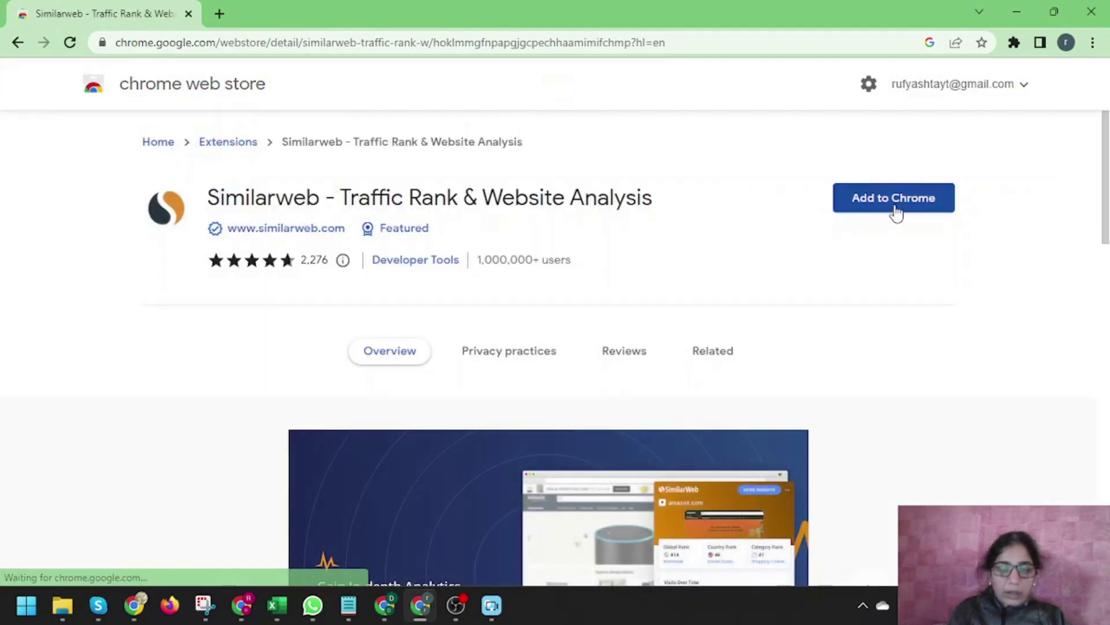
left_click(896, 199)
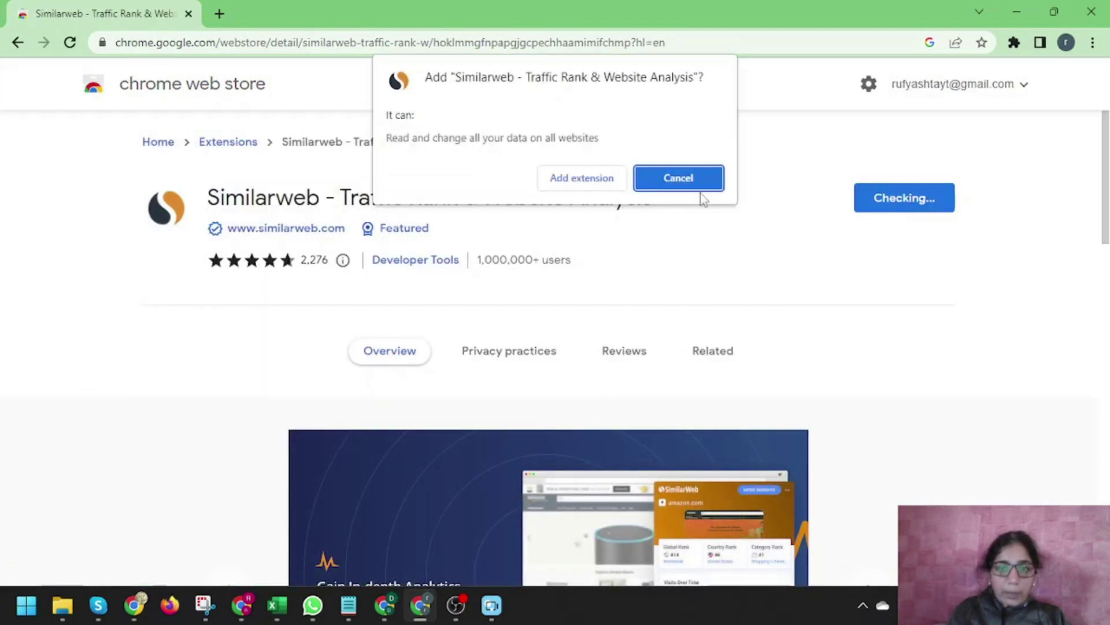
left_click(600, 178)
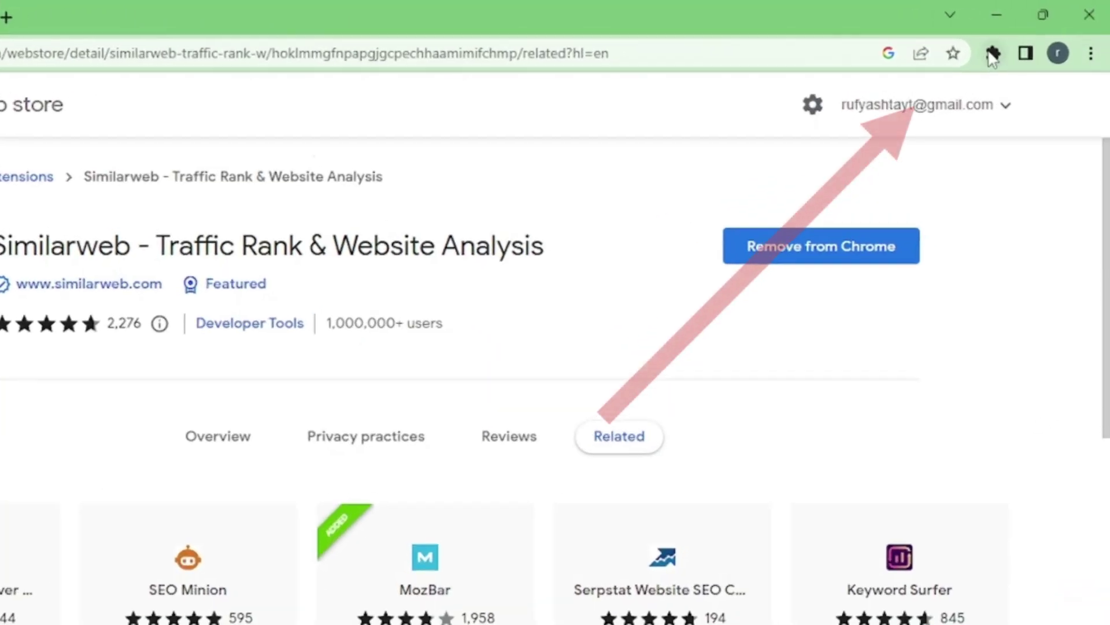
Try to run the Similarweb extension on its own web store page and dismiss its pop-up.
left_click(1013, 43)
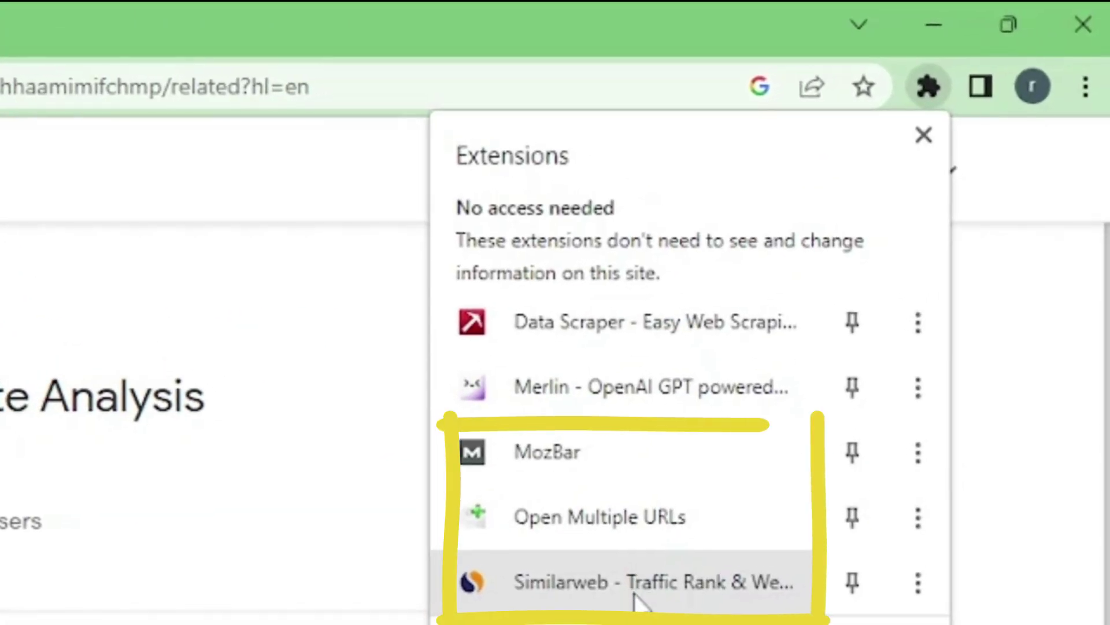
left_click(636, 581)
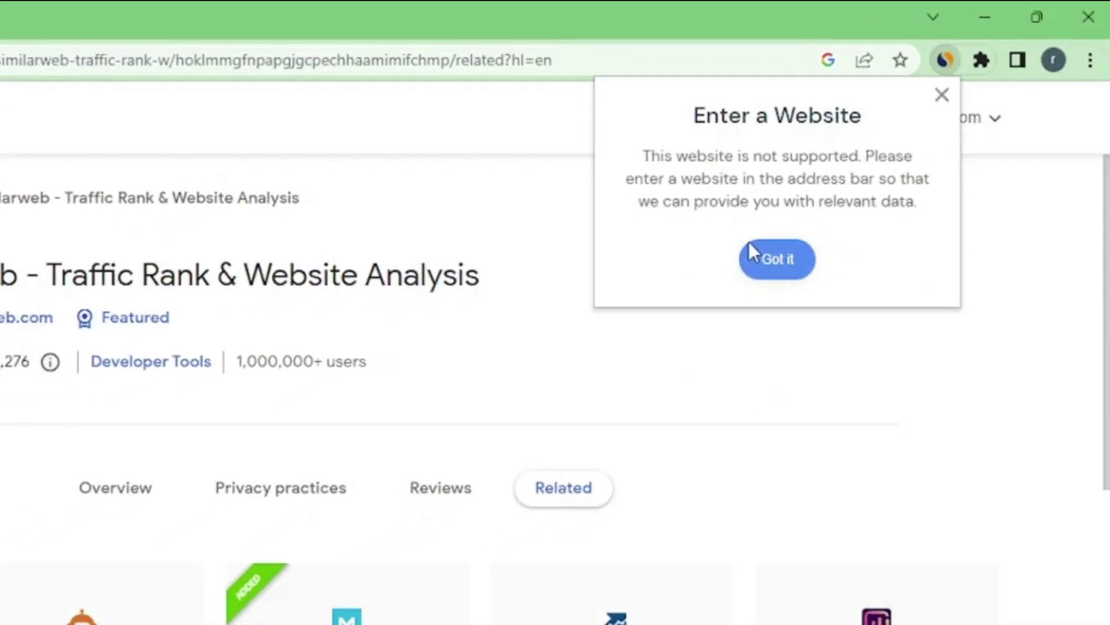
left_click(771, 259)
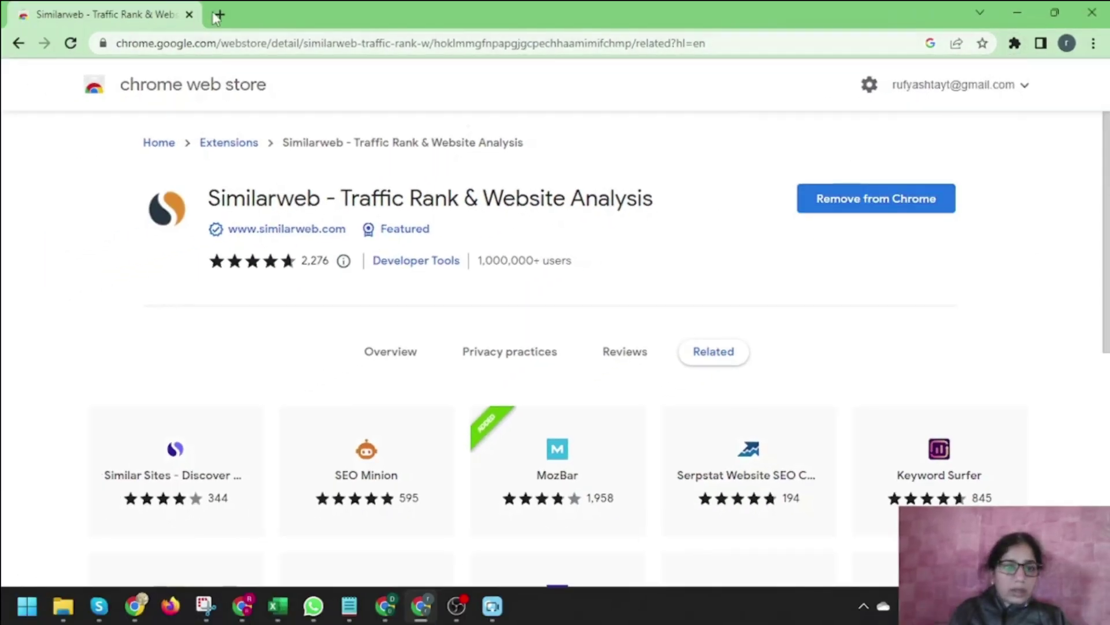
Open reddit.com in a new browser tab.
left_click(220, 14)
type("reddit")
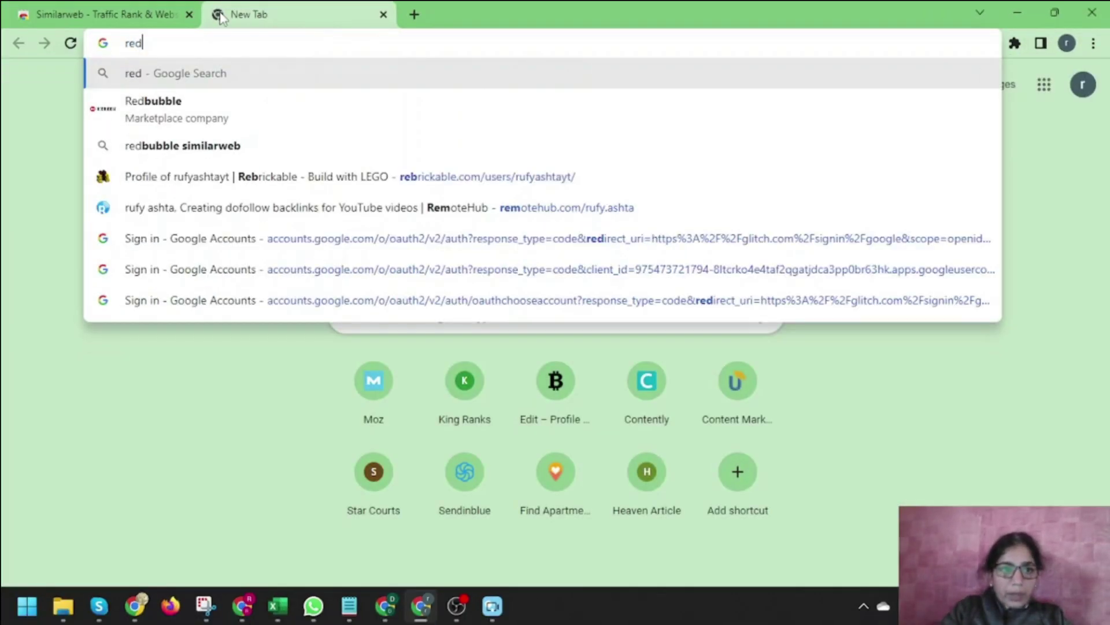
type(".co")
key("Return")
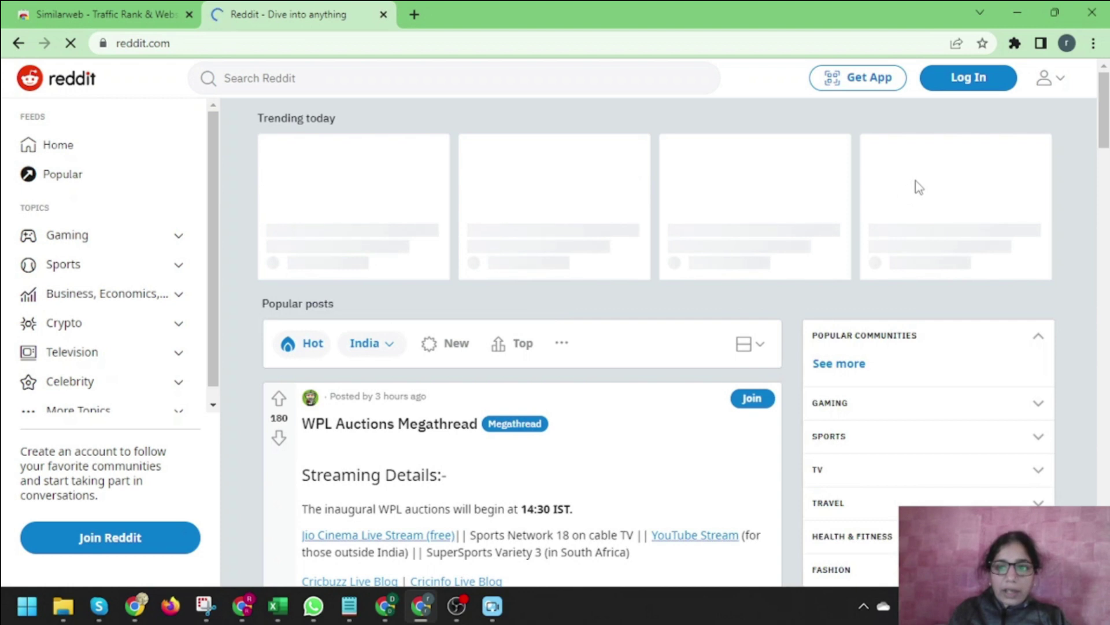
Run the Similarweb extension on reddit.com and examine its ranks, visits over time, engagement figures and geography.
left_click(1015, 43)
left_click(872, 230)
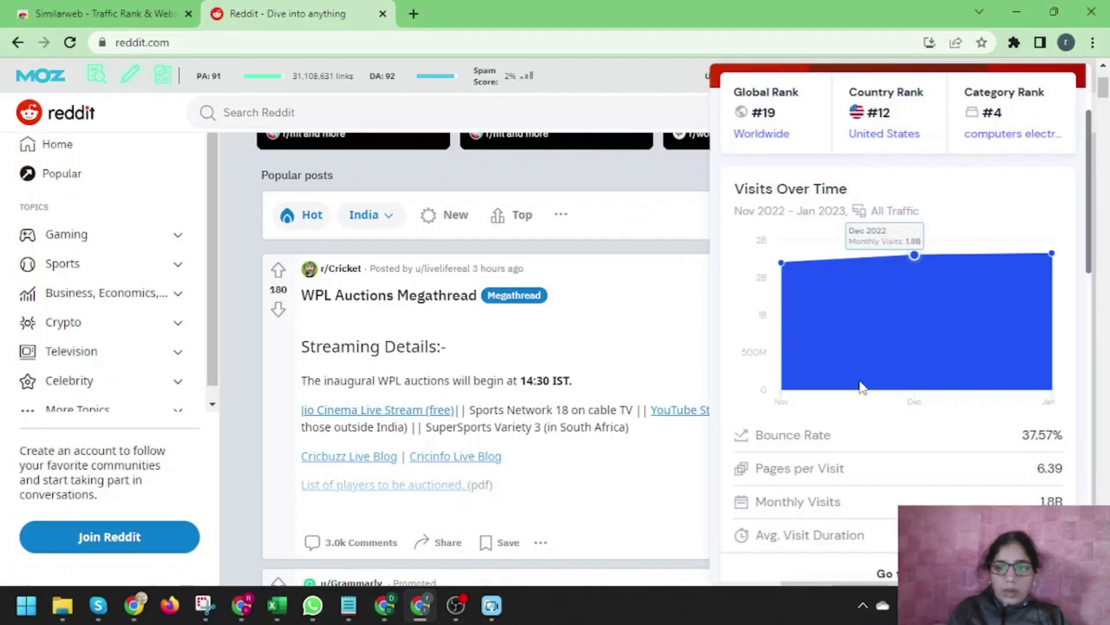
scroll(859, 388, "down", 3)
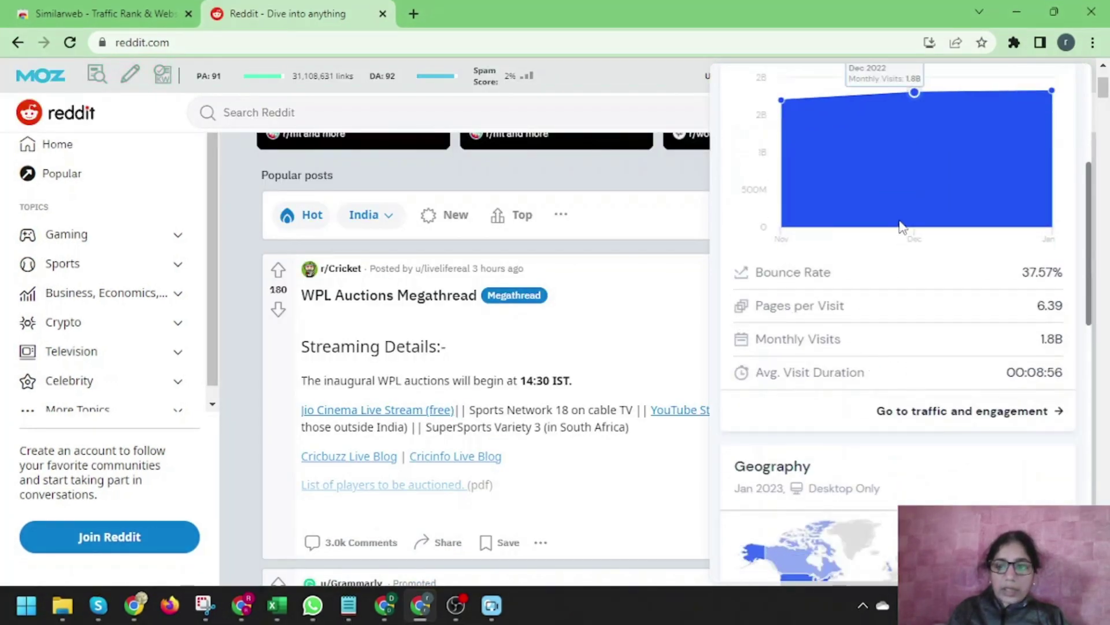
scroll(908, 202, "up", 3)
scroll(890, 243, "down", 3)
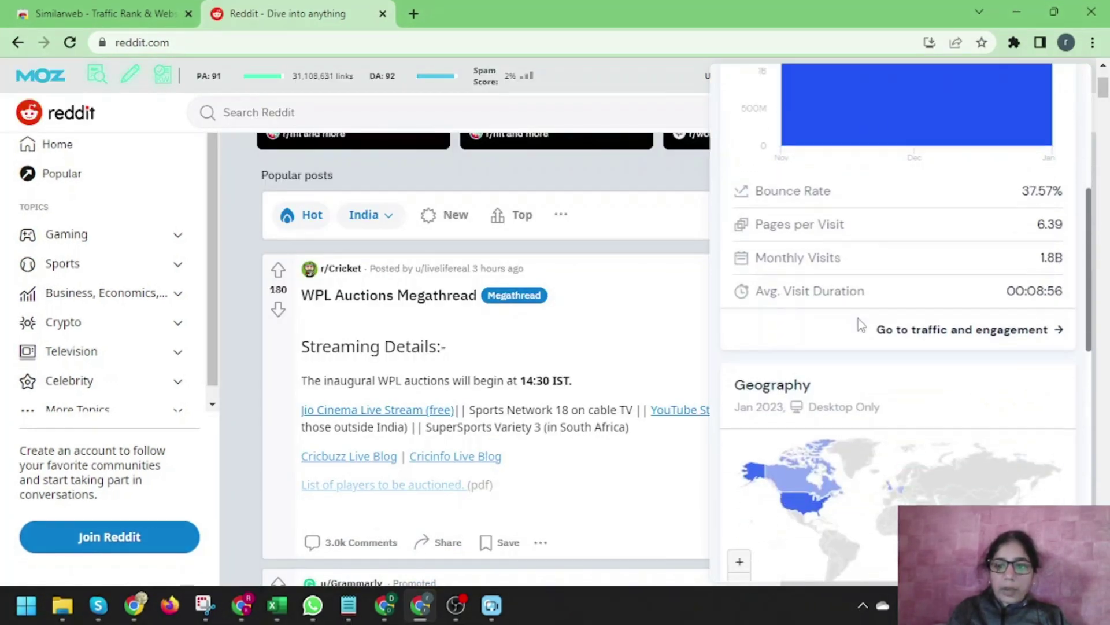
scroll(853, 347, "up", 5)
Open the full Similarweb report for reddit.com from the extension and look through its traffic analytics.
left_click(984, 89)
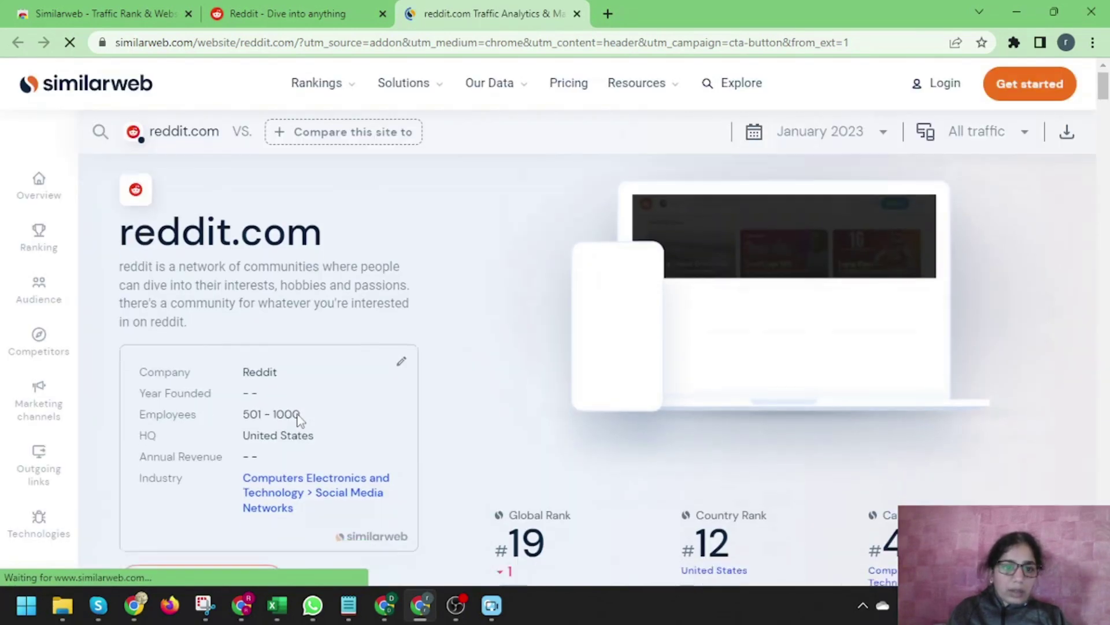
scroll(300, 421, "down", 5)
scroll(301, 420, "down", 2)
left_click_drag(124, 183, 210, 190)
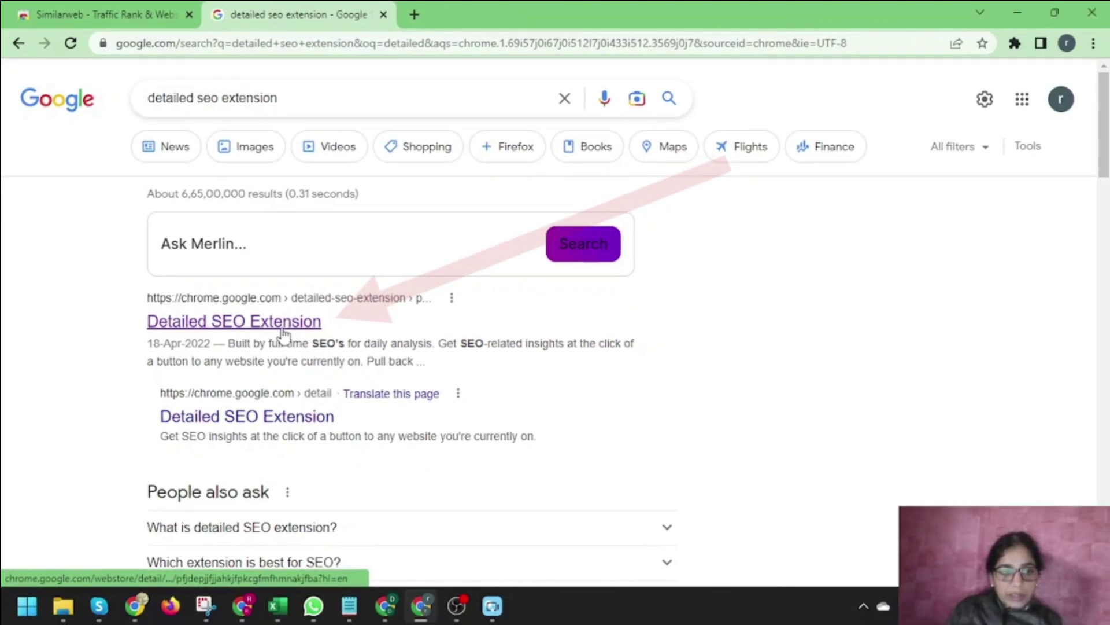
Open the Detailed SEO Extension's web store page from the search results, add it to Chrome and dismiss the notice.
left_click(283, 328)
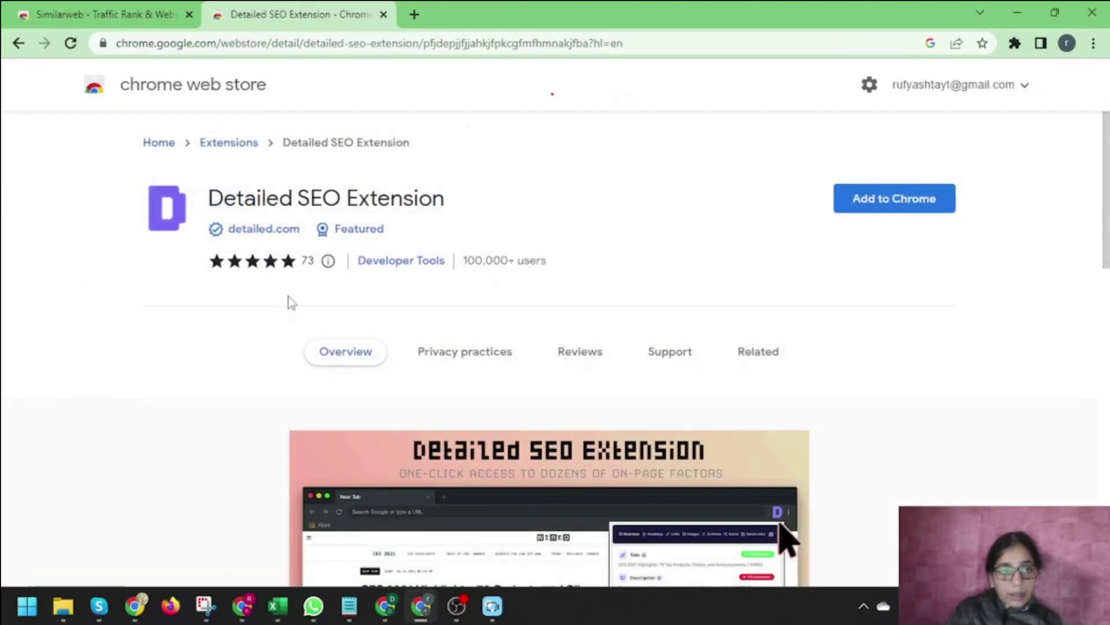
left_click(881, 214)
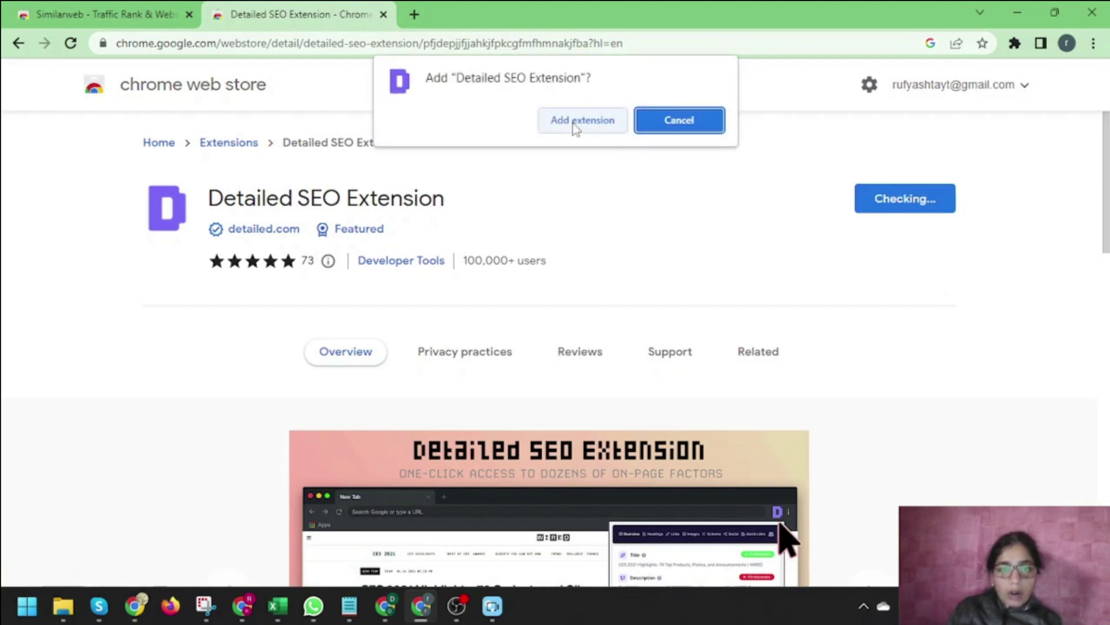
left_click(576, 121)
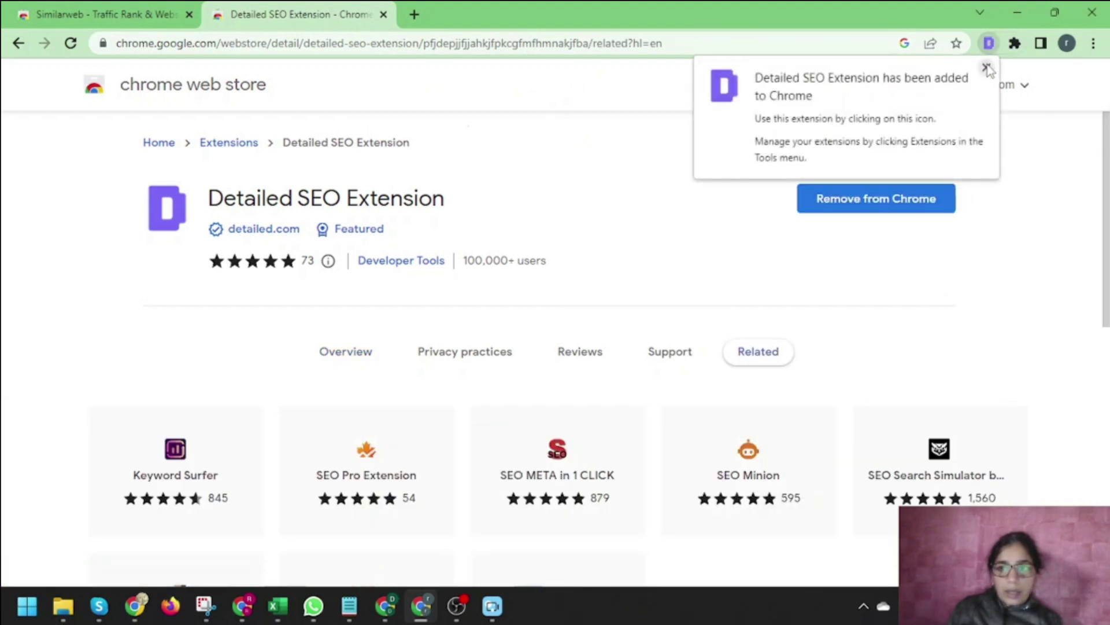
left_click(986, 69)
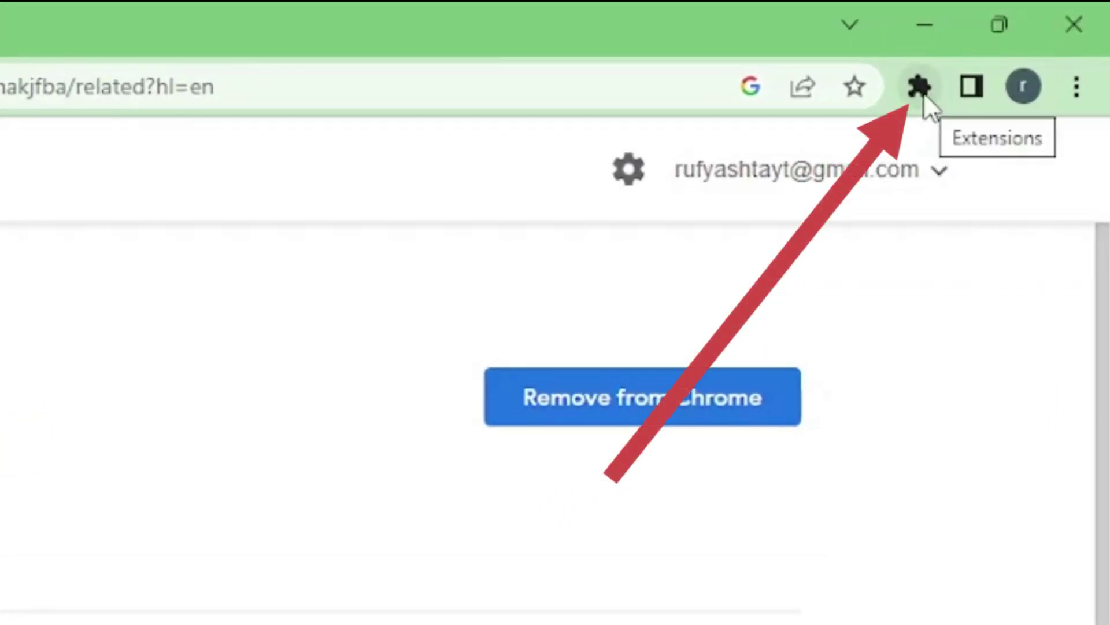
Check the installed extensions for Detailed SEO Extension, close the list and open moz.com in a new tab.
left_click(920, 87)
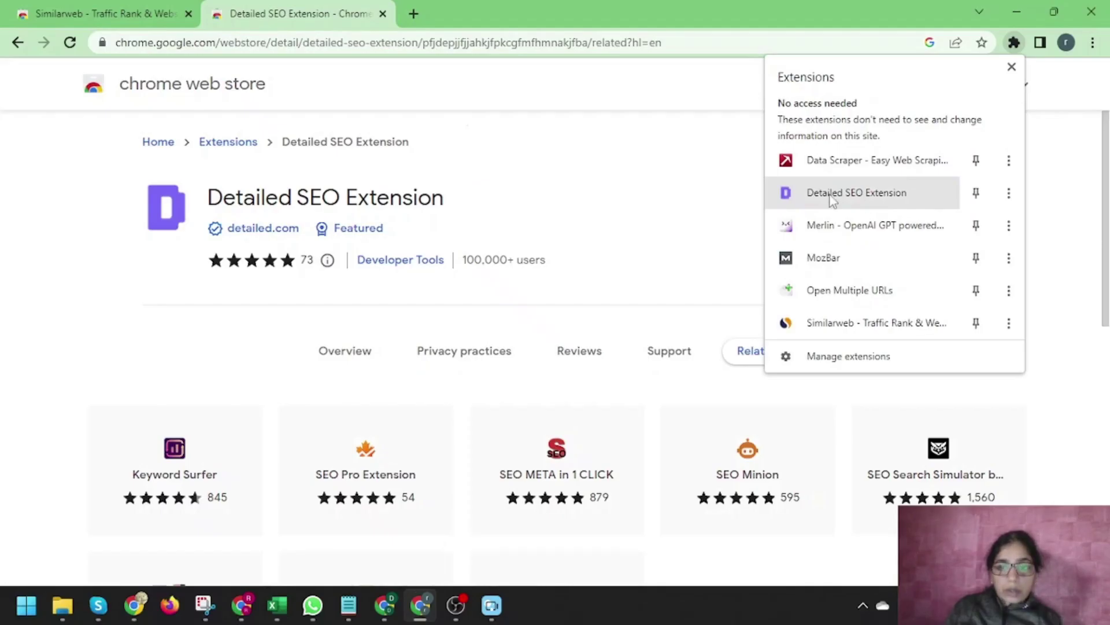
left_click(565, 169)
left_click(414, 13)
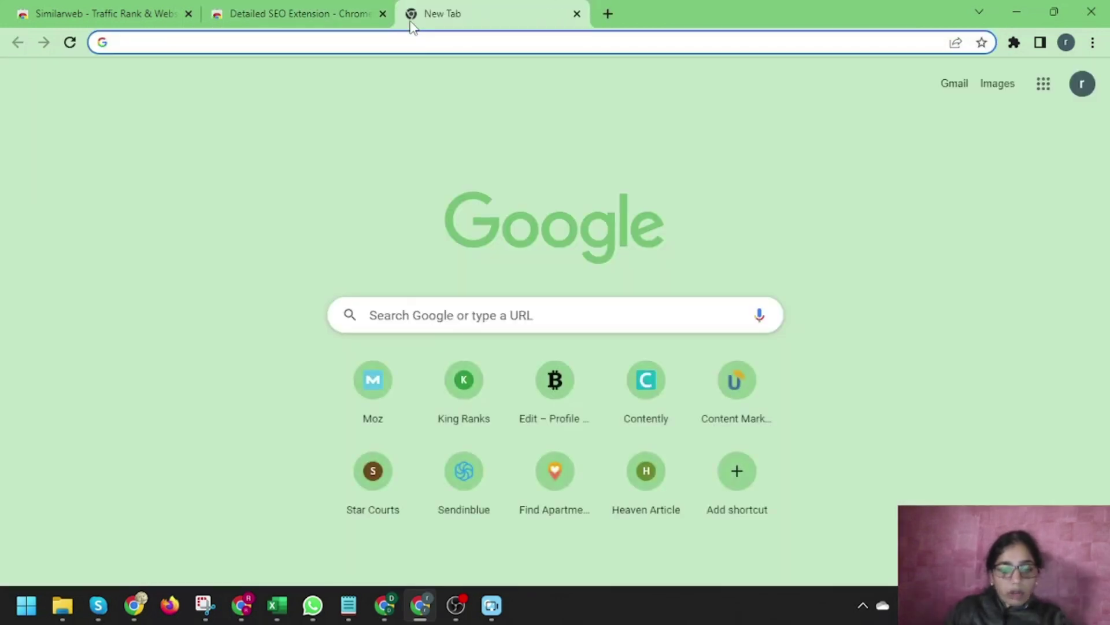
type("moz")
key("Return")
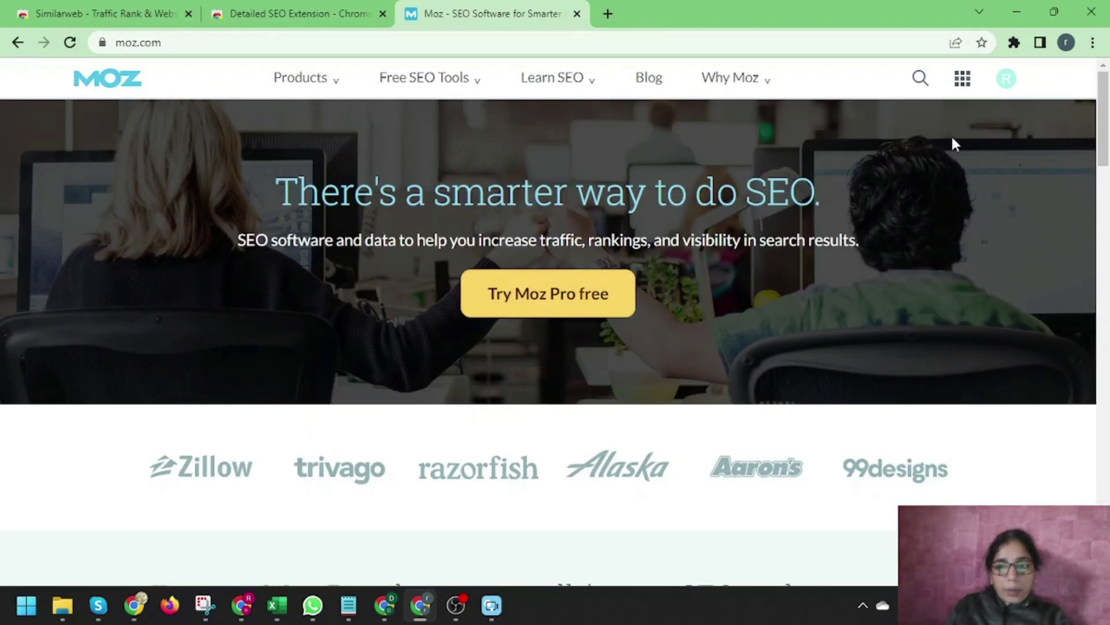
Run Detailed SEO Extension on moz.com and examine the overview's title, description, URL, canonical and remaining on-page details.
left_click(1014, 43)
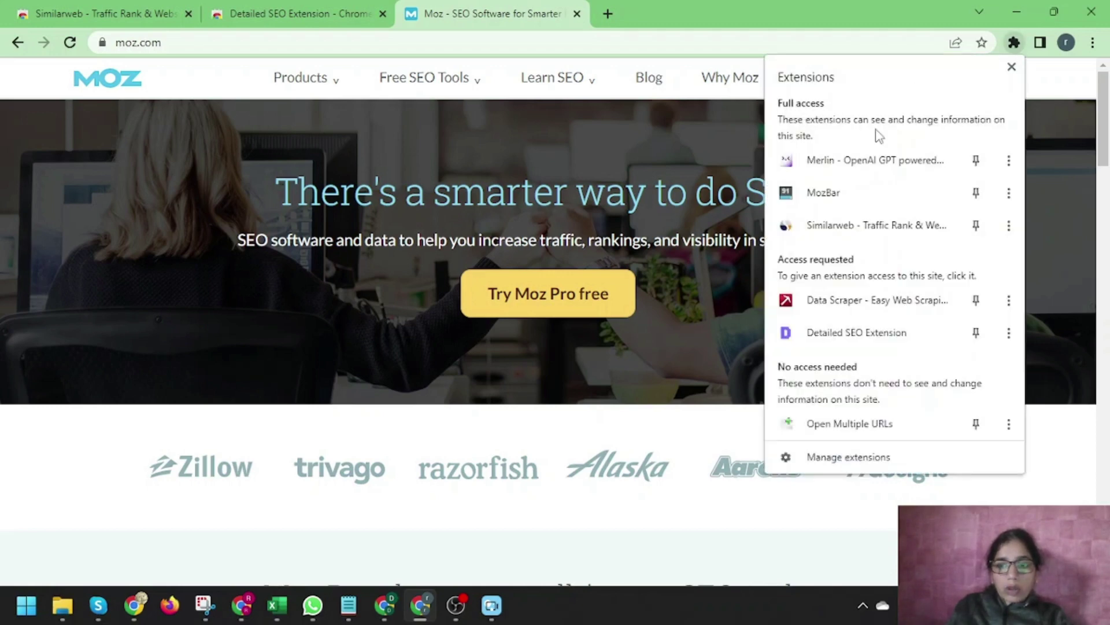
left_click(866, 340)
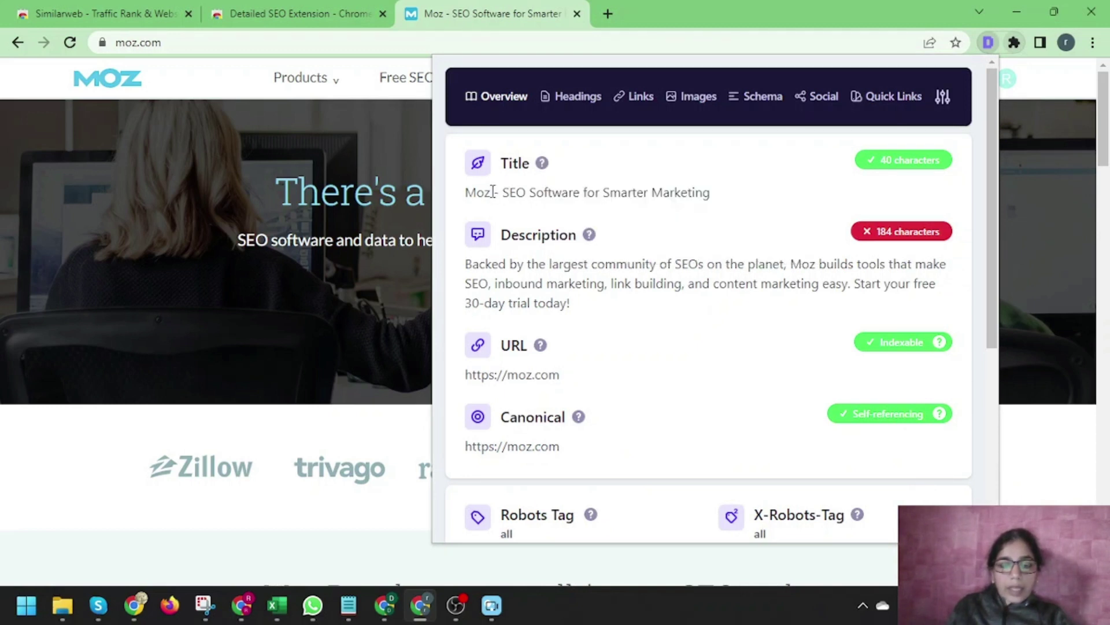
left_click_drag(493, 192, 678, 204)
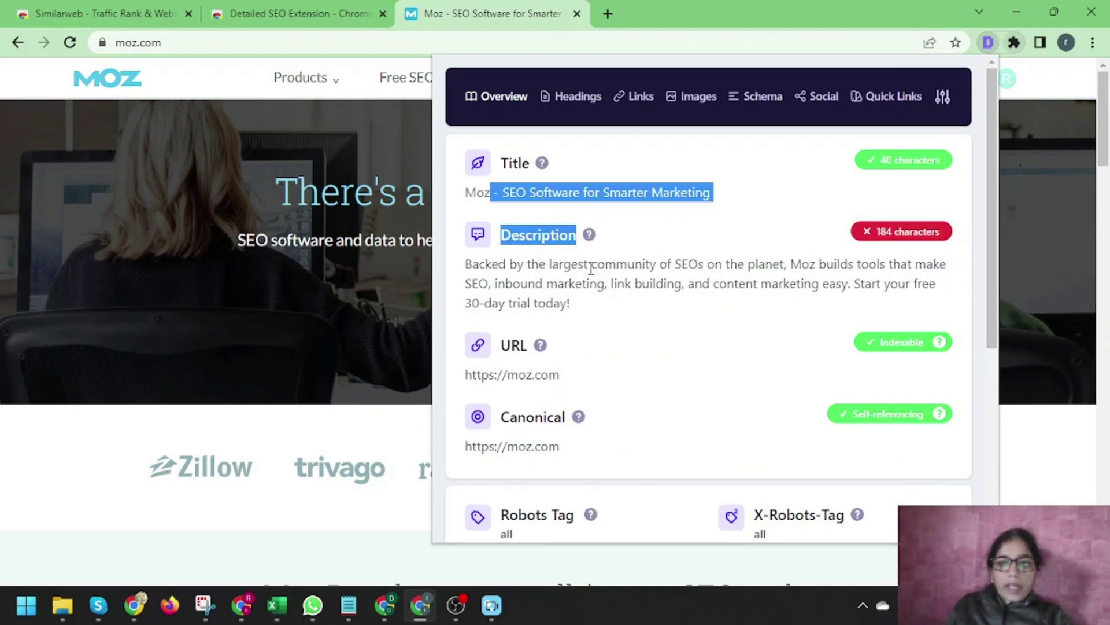
scroll(631, 243, "down", 1)
left_click_drag(545, 179, 657, 222)
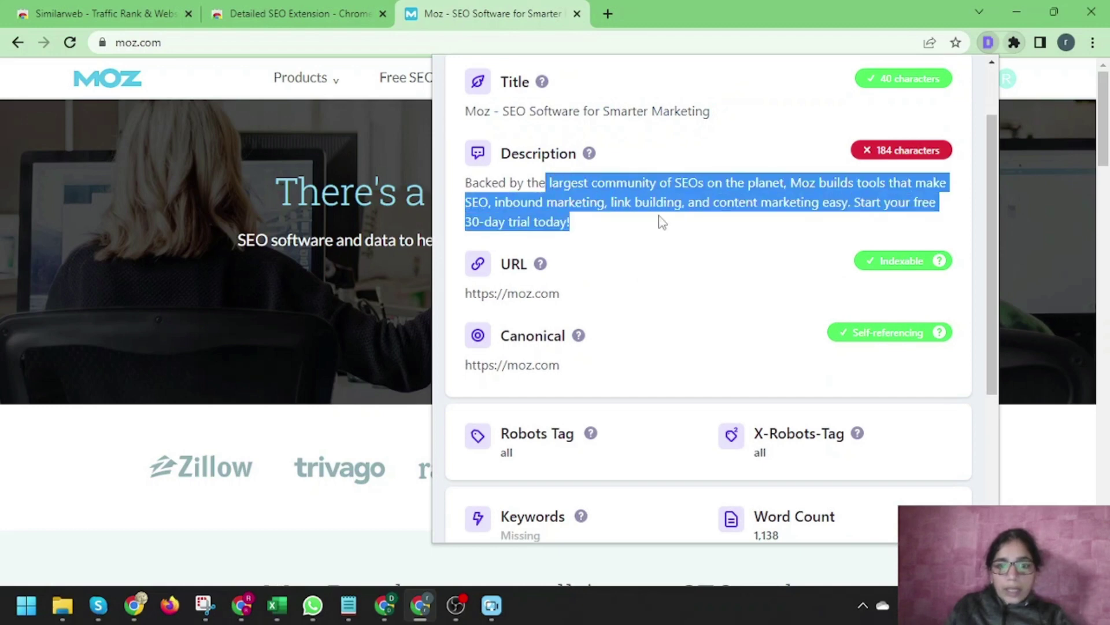
scroll(653, 224, "down", 1)
scroll(642, 228, "down", 1)
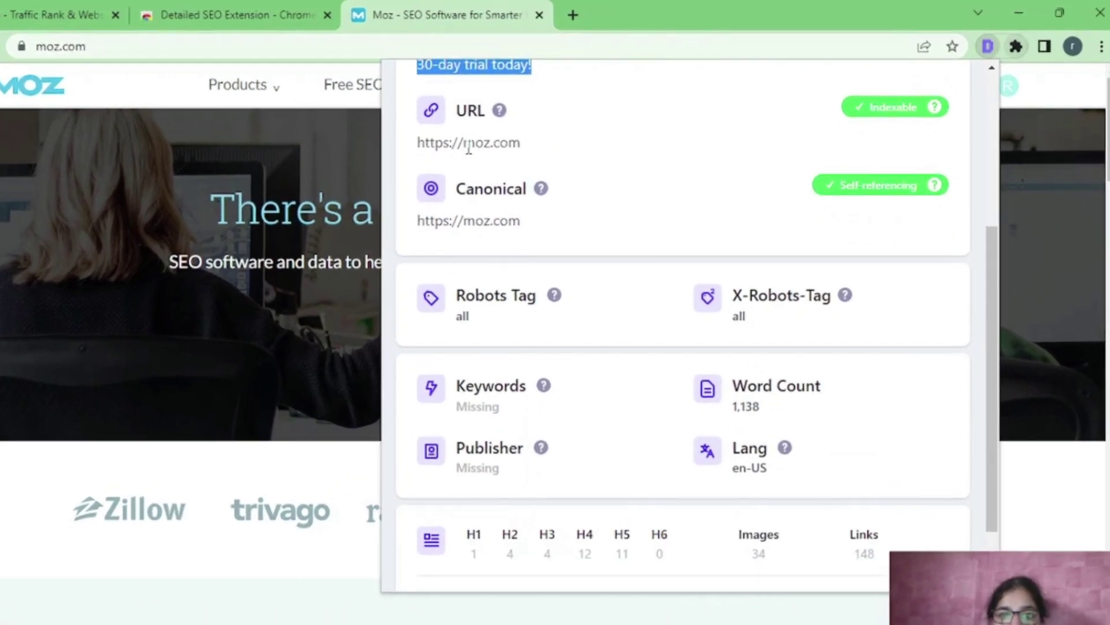
left_click_drag(453, 145, 499, 147)
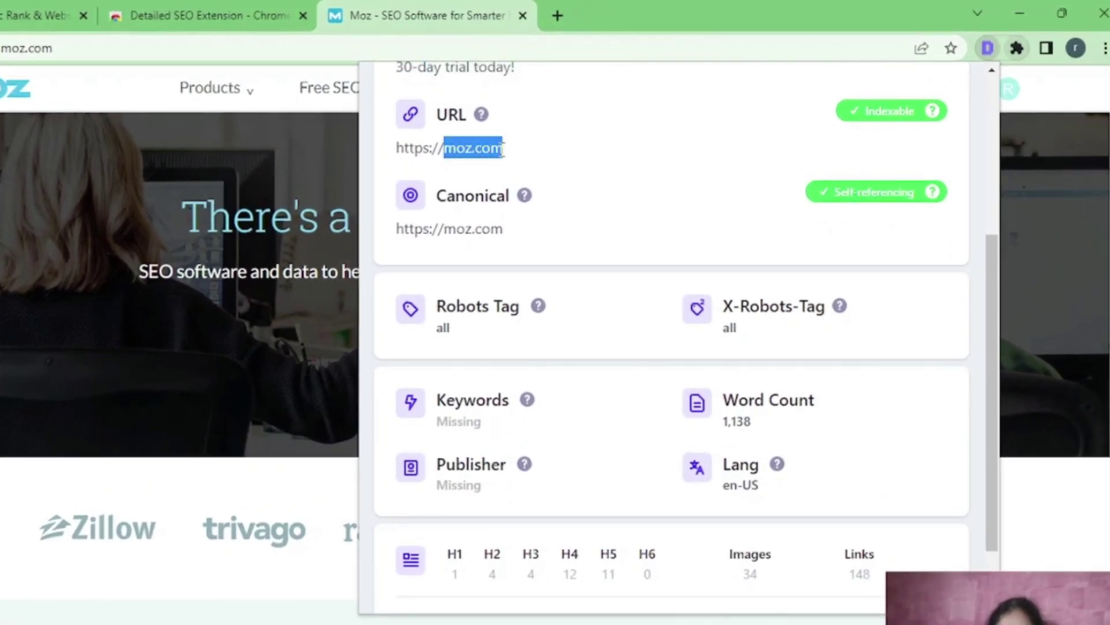
left_click_drag(433, 226, 574, 237)
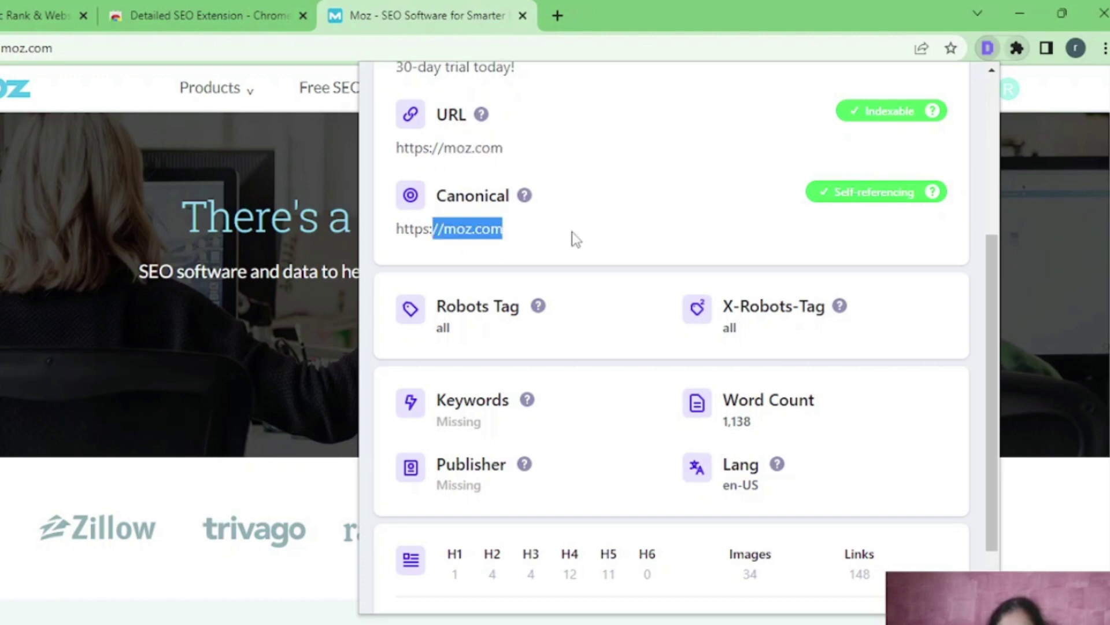
scroll(572, 234, "down", 2)
scroll(571, 234, "up", 5)
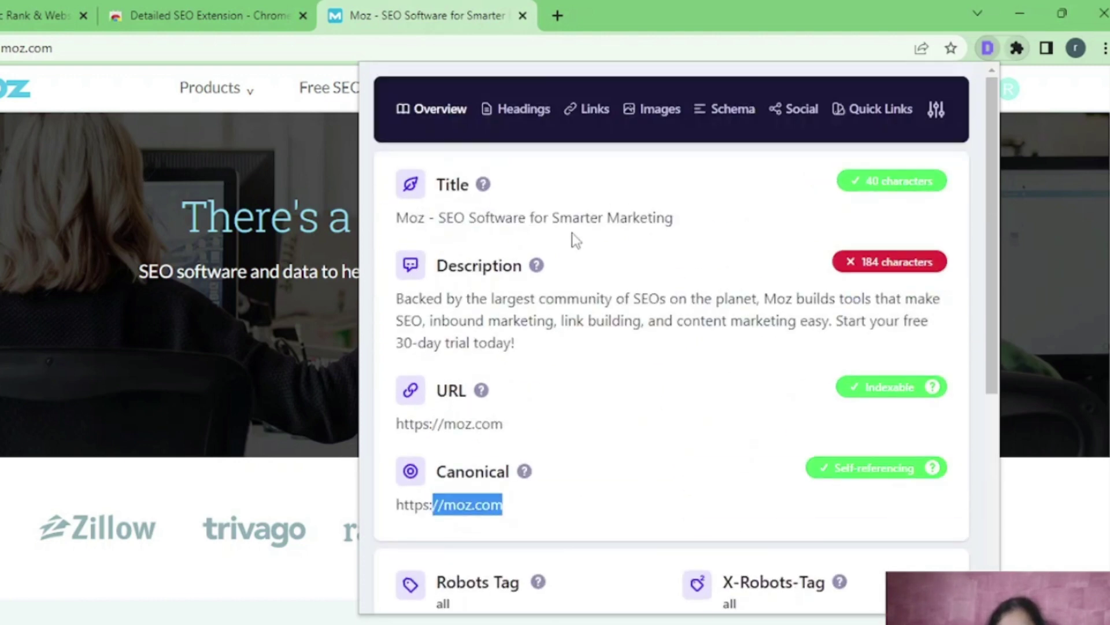
Show the Headings report for moz.com and read through its heading structure to the end.
left_click(532, 113)
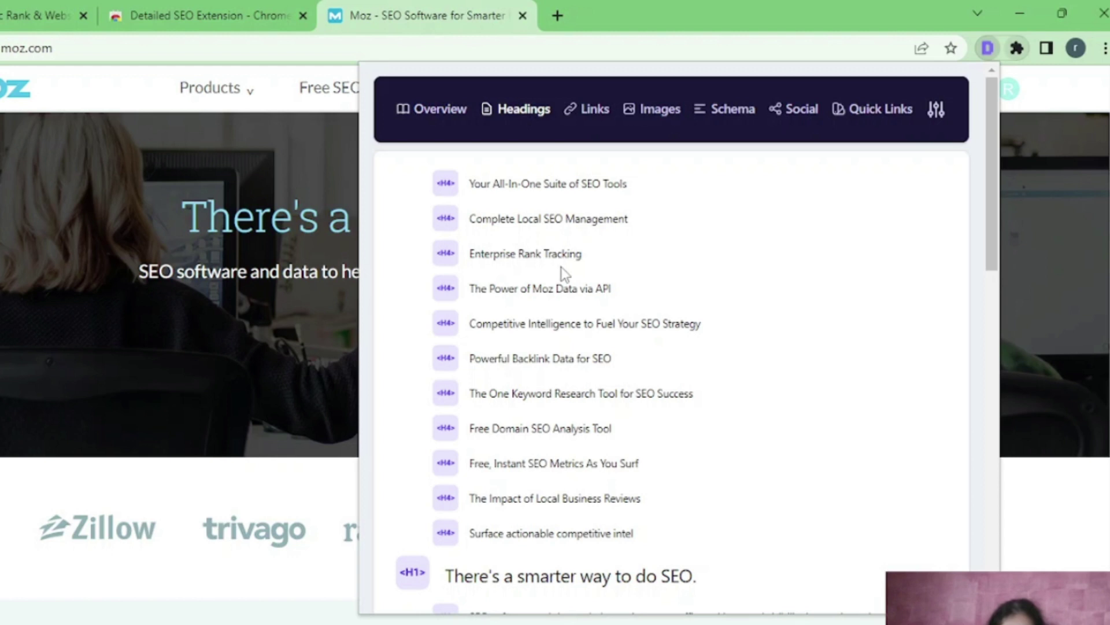
scroll(562, 268, "down", 10)
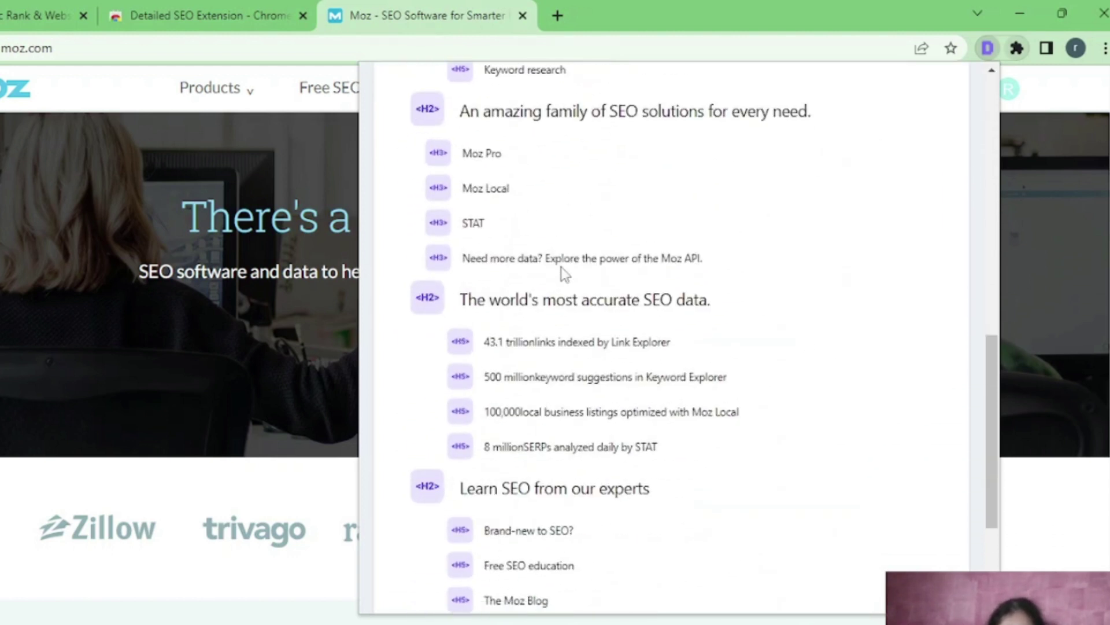
scroll(561, 266, "down", 3)
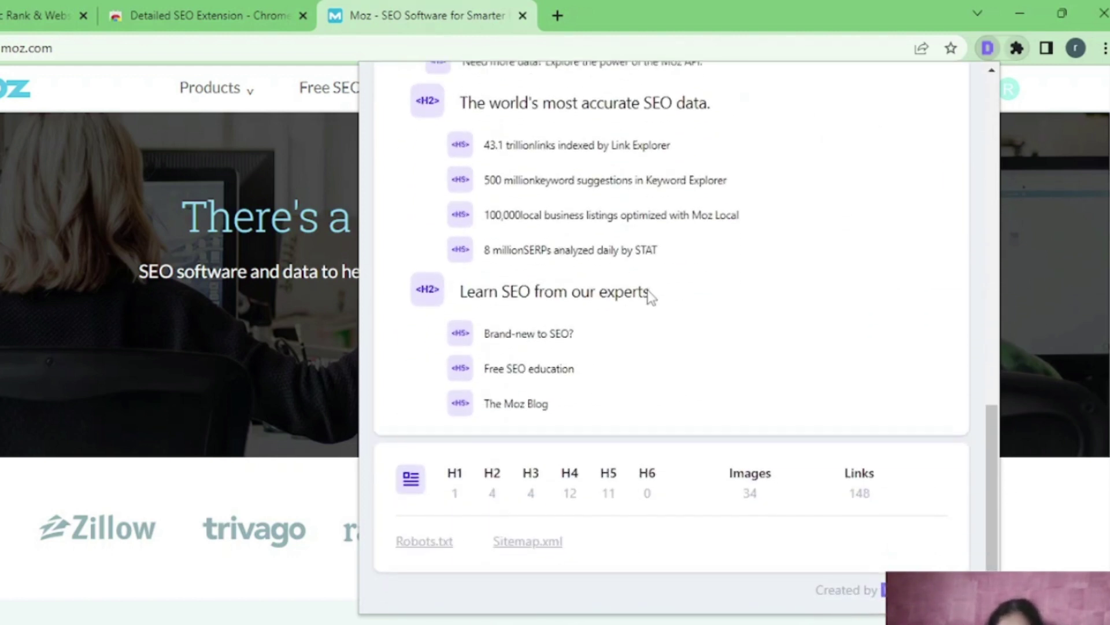
Show the Schema report for moz.com and examine its author, date and description entries.
scroll(655, 301, "up", 12)
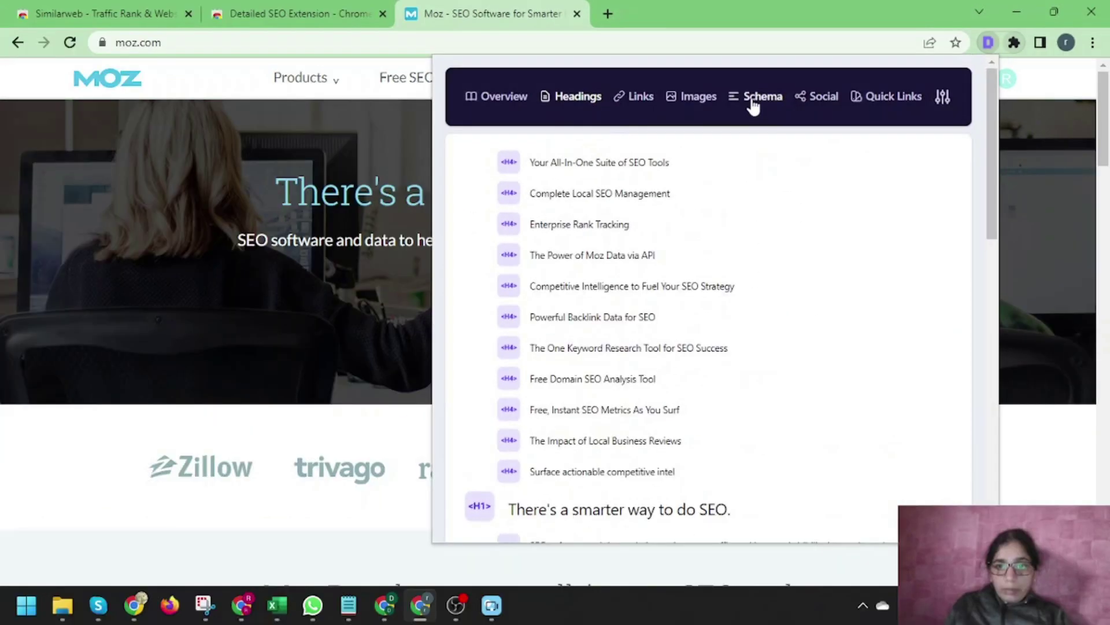
left_click(722, 115)
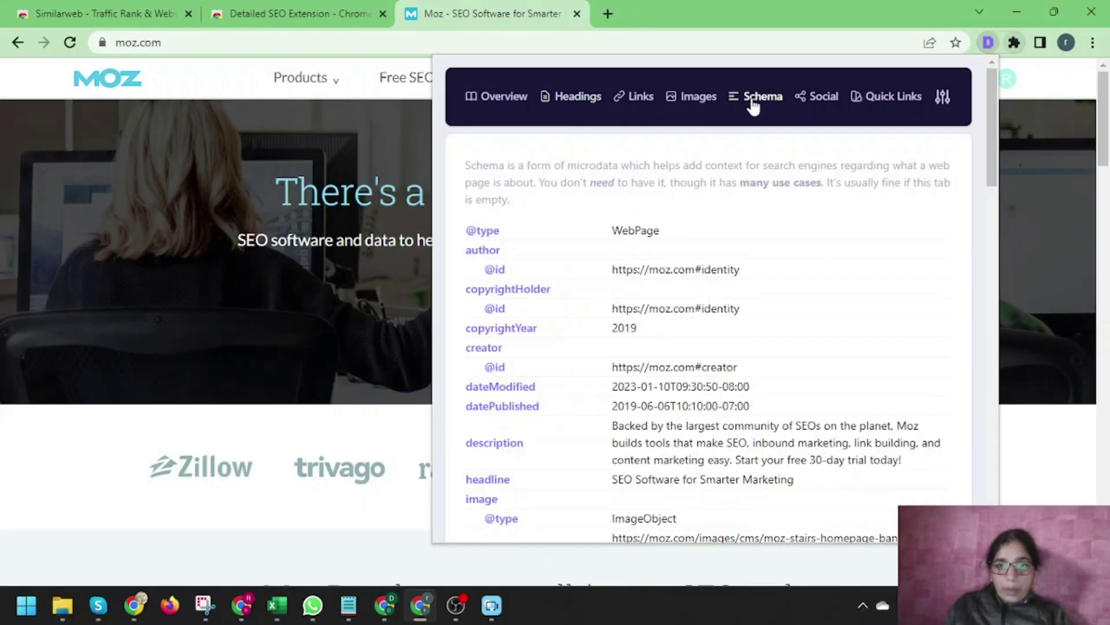
scroll(711, 260, "down", 3)
left_click_drag(704, 286, 736, 359)
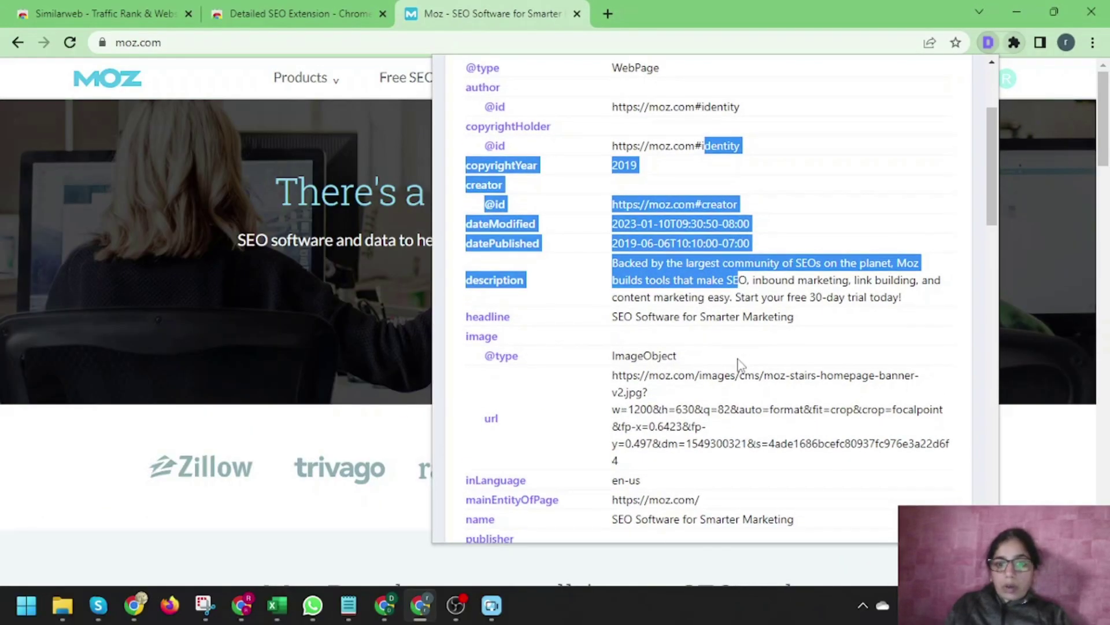
Show the Social report for moz.com, read through its Open Graph and Twitter tags and close the extension.
scroll(639, 258, "up", 3)
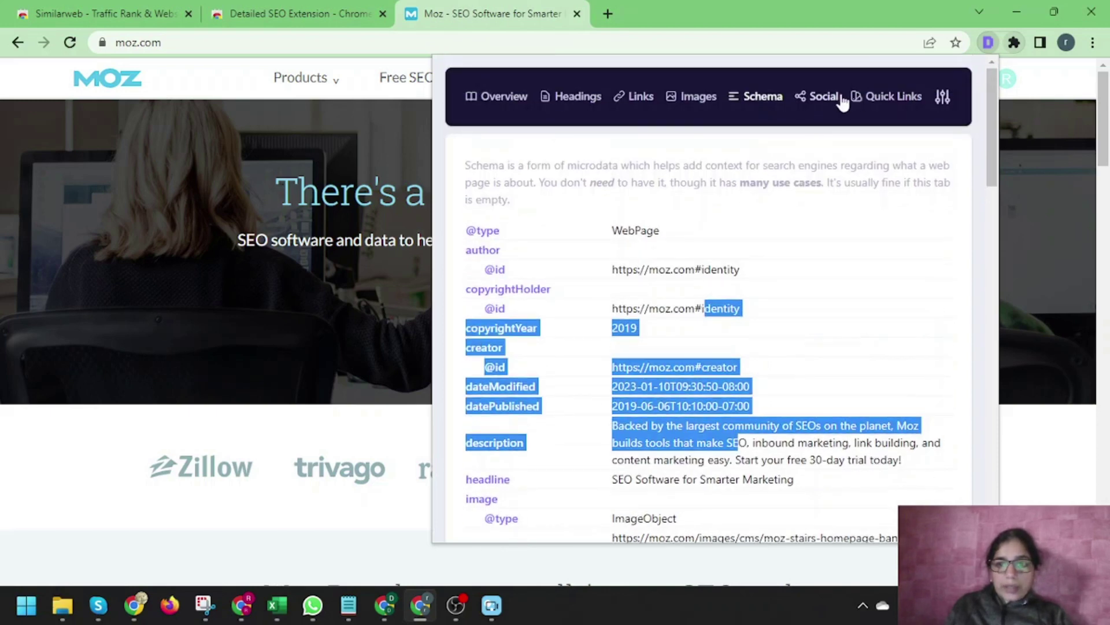
left_click(822, 111)
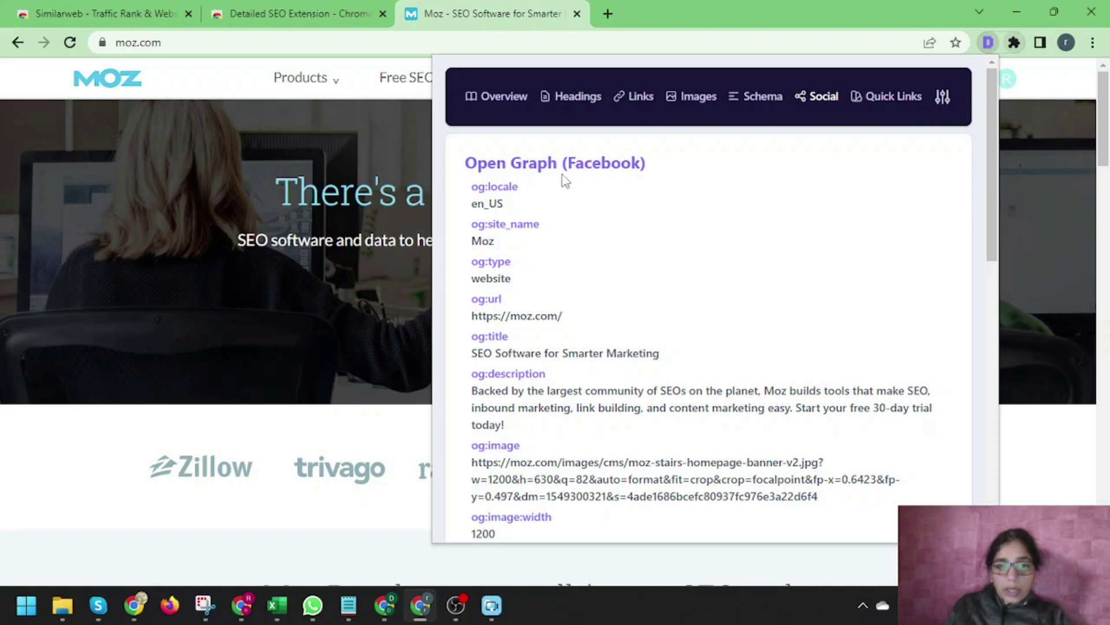
left_click_drag(476, 153, 651, 173)
scroll(572, 260, "down", 1)
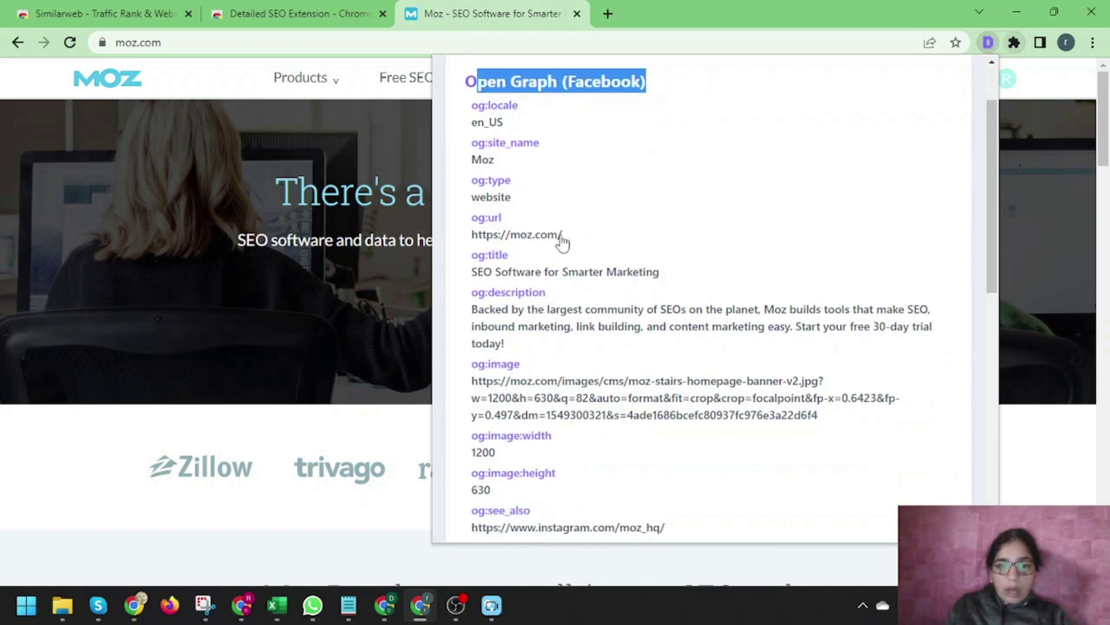
scroll(581, 296, "down", 6)
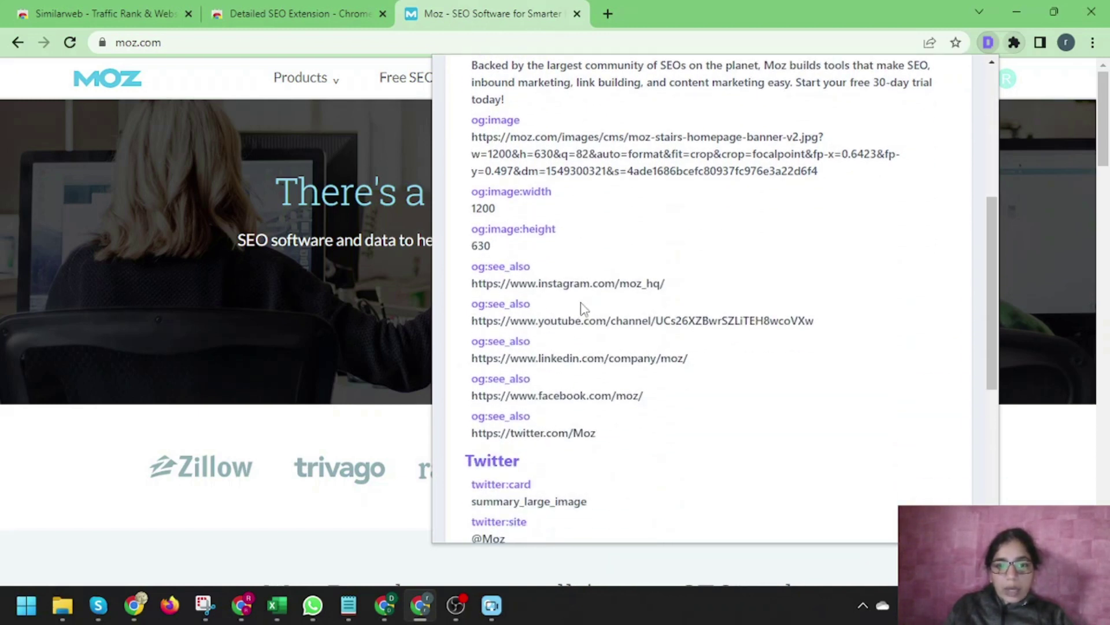
scroll(544, 262, "up", 5)
left_click(321, 139)
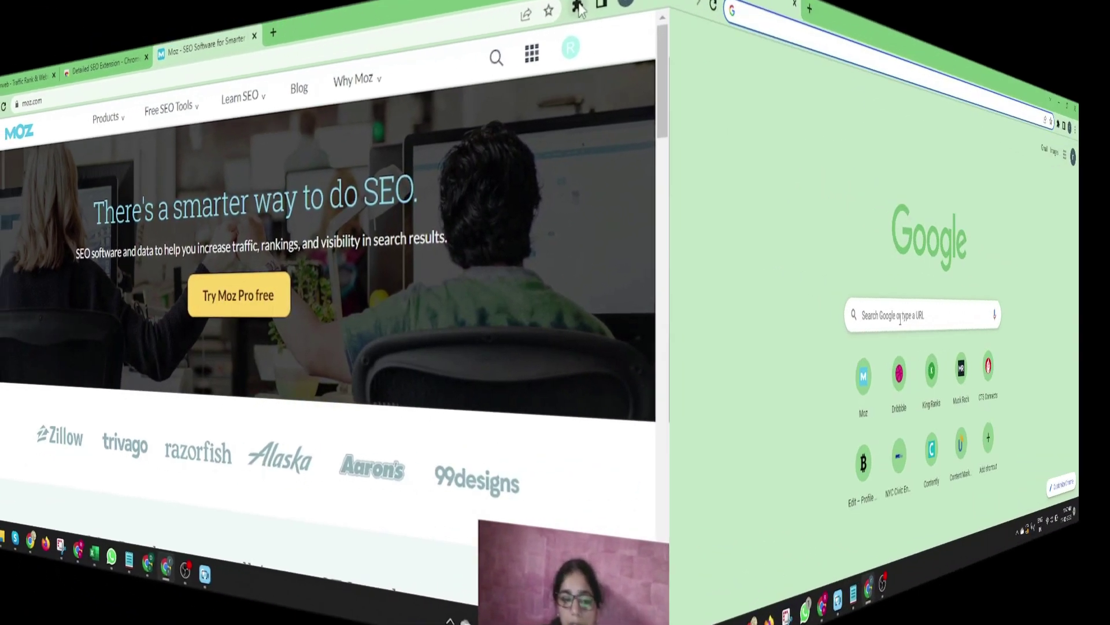
Search Google for "ahrefs chrome extension" and open the Ahrefs SEO Toolbar's web store page in a new tab.
type("a")
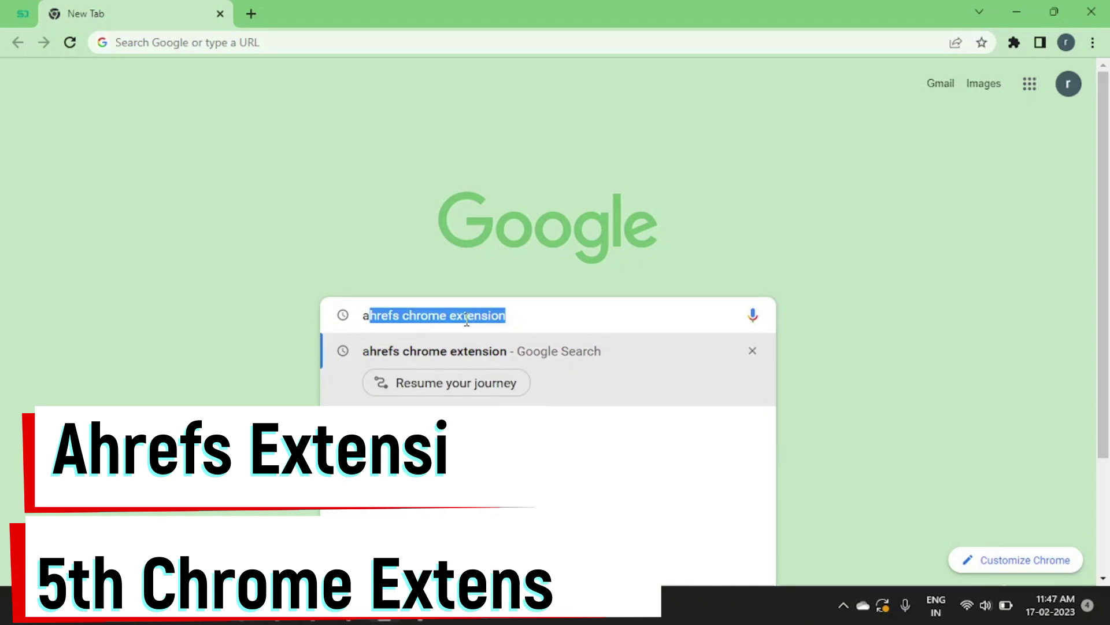
key("Return")
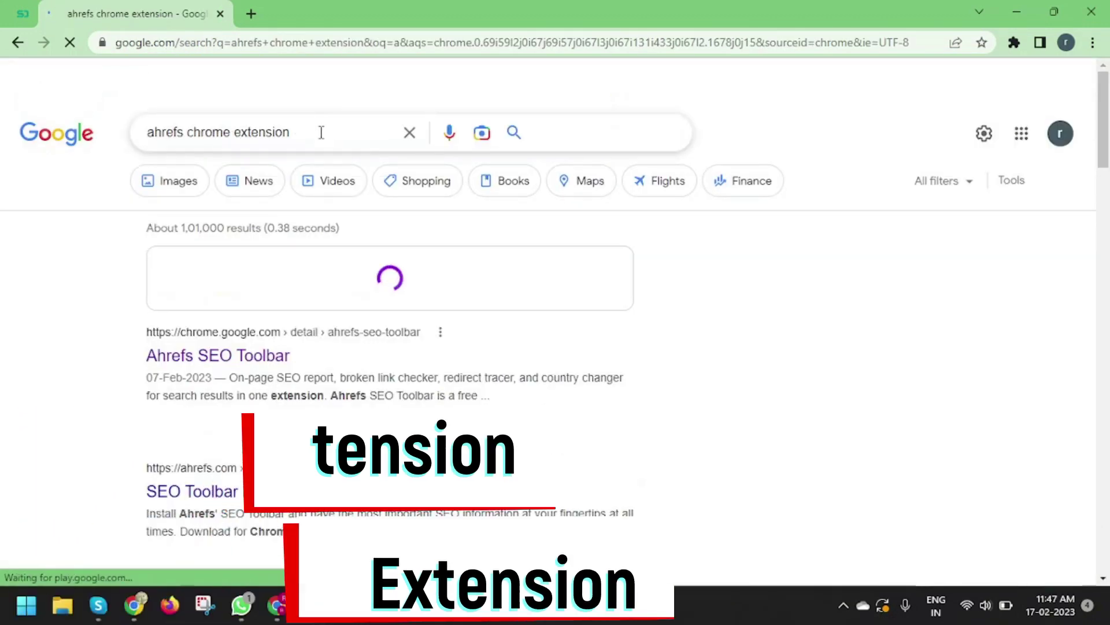
left_click(244, 355, "ctrl")
left_click(347, 13)
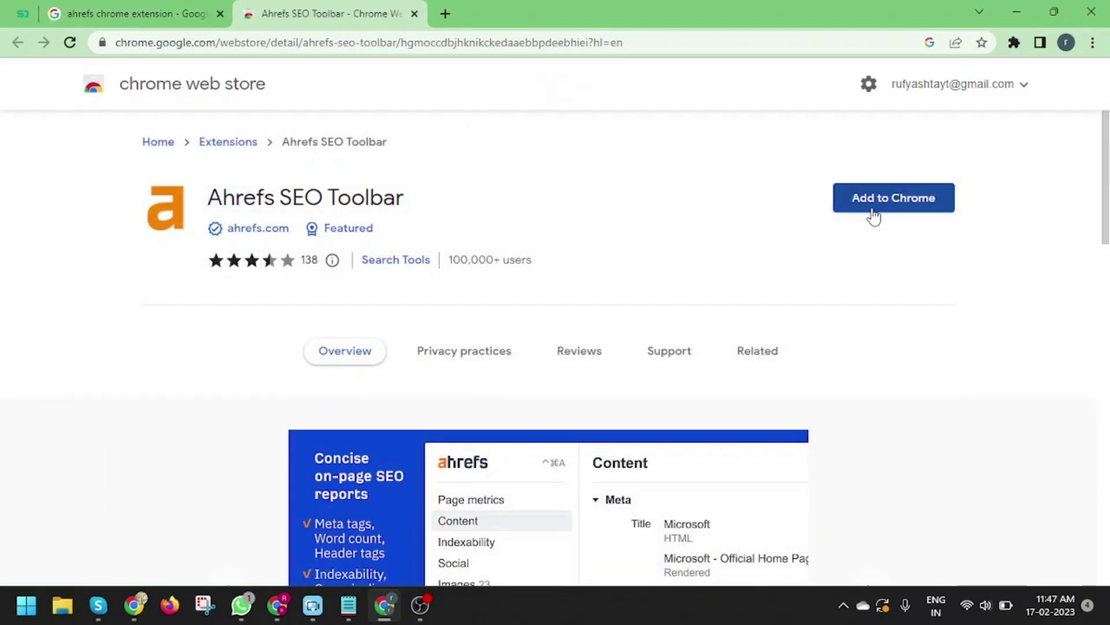
Add Ahrefs SEO Toolbar to Chrome, approve the installation and dismiss the notice.
left_click(887, 214)
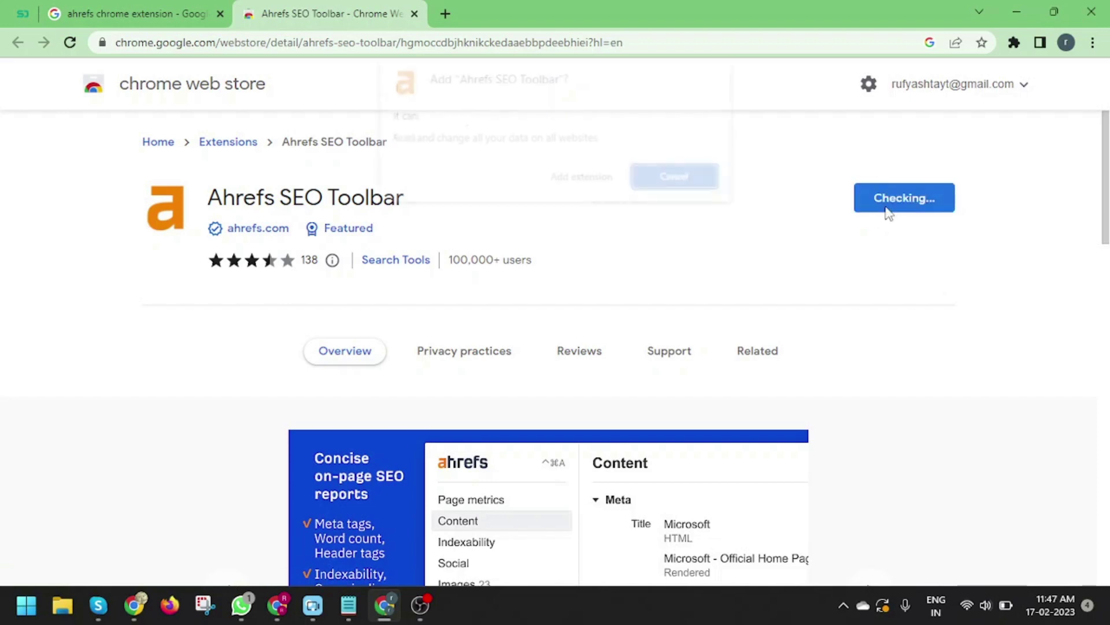
left_click(581, 179)
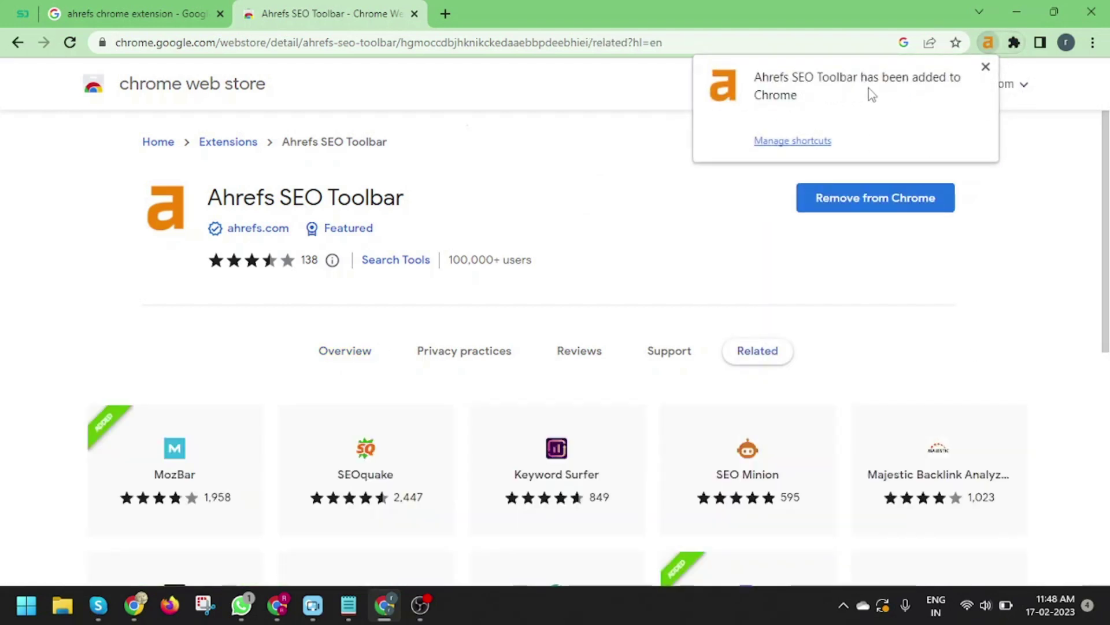
left_click(1017, 149)
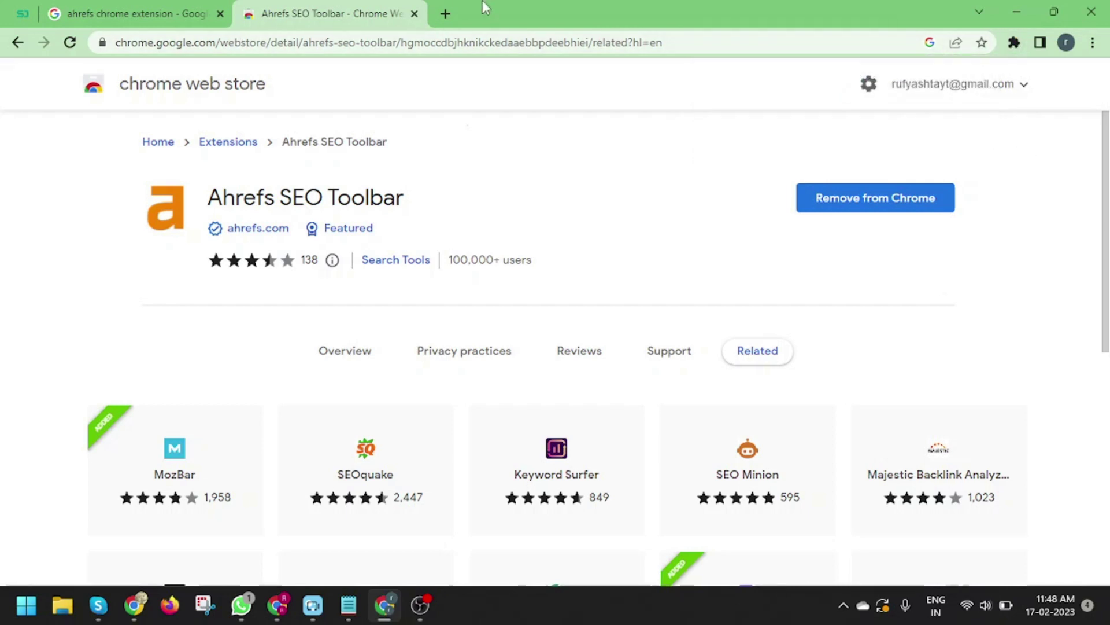
Open ahrefs.com in a new tab.
left_click(446, 13)
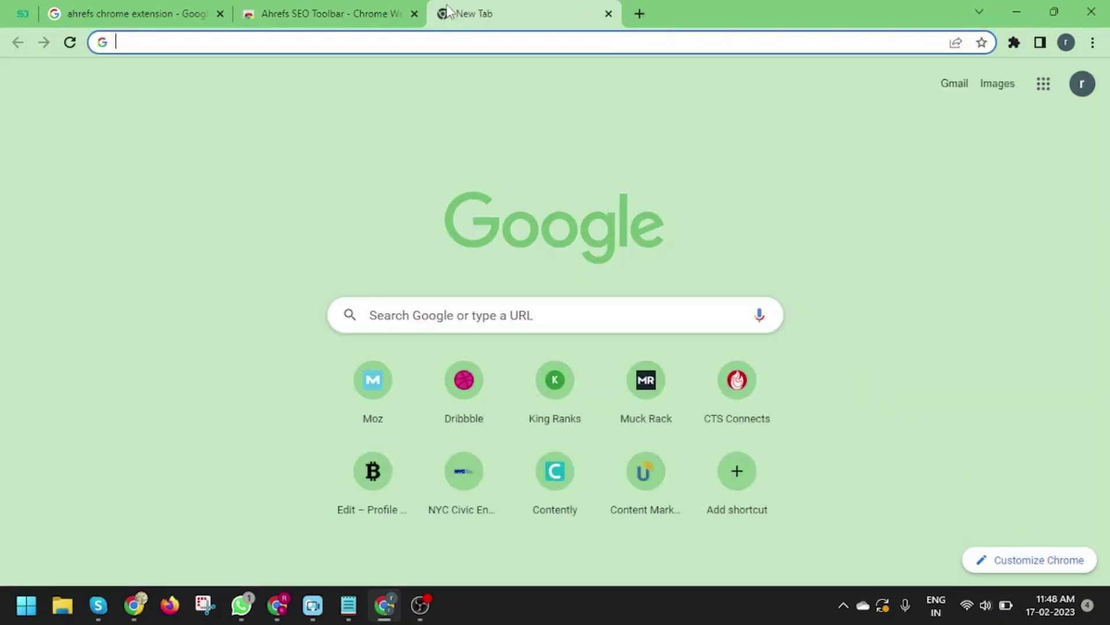
type("ah")
key("Return")
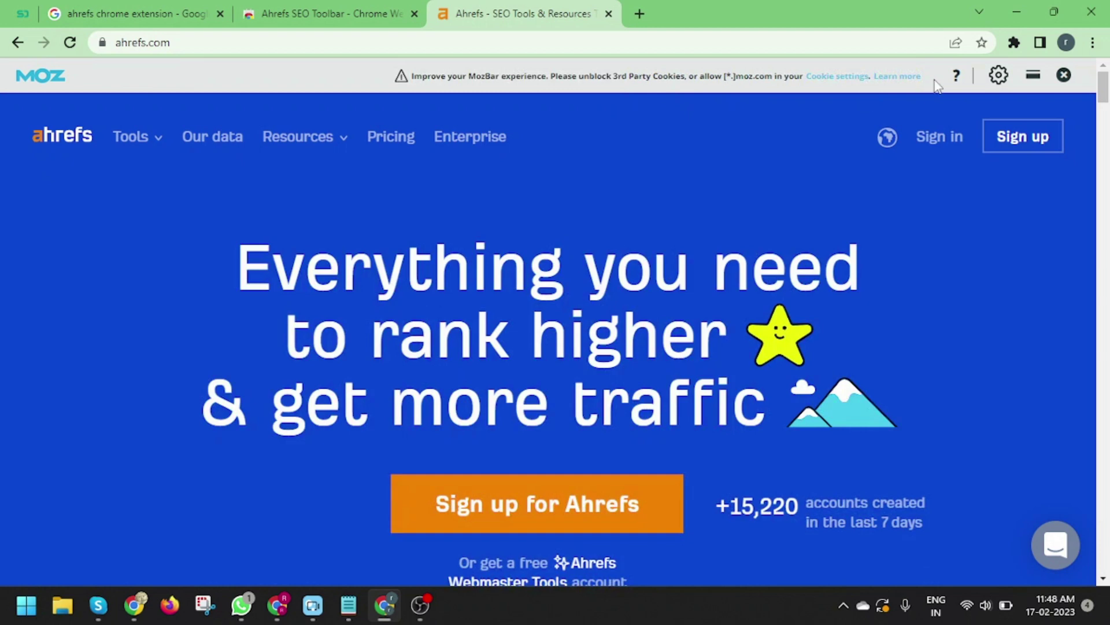
Run Ahrefs SEO Toolbar on ahrefs.com and examine the page's meta title and description in the Content report.
left_click(1014, 43)
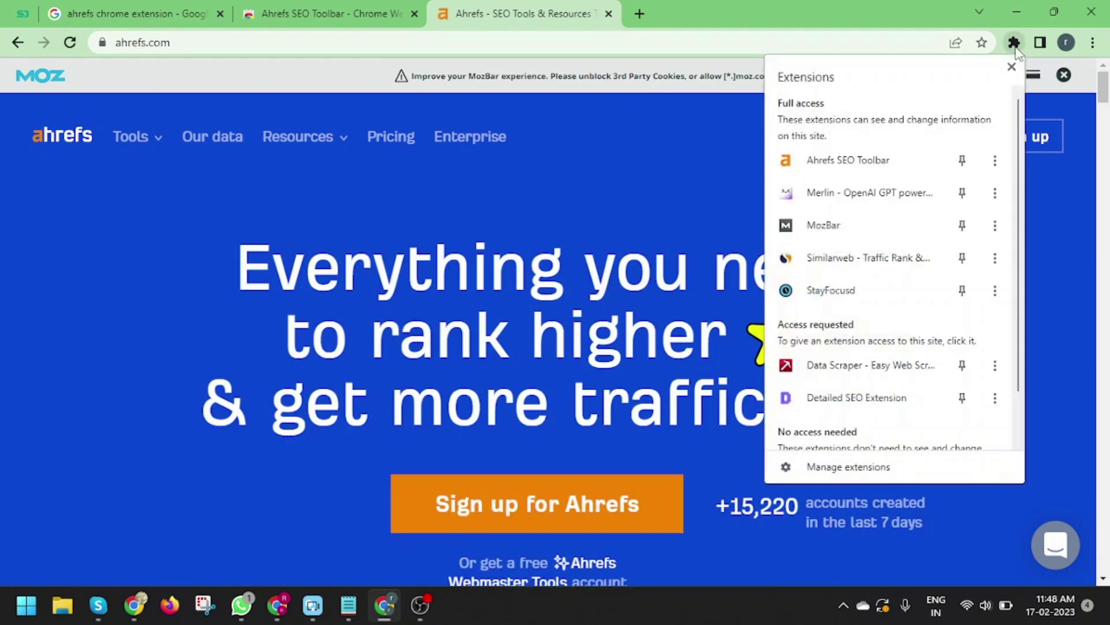
left_click(874, 165)
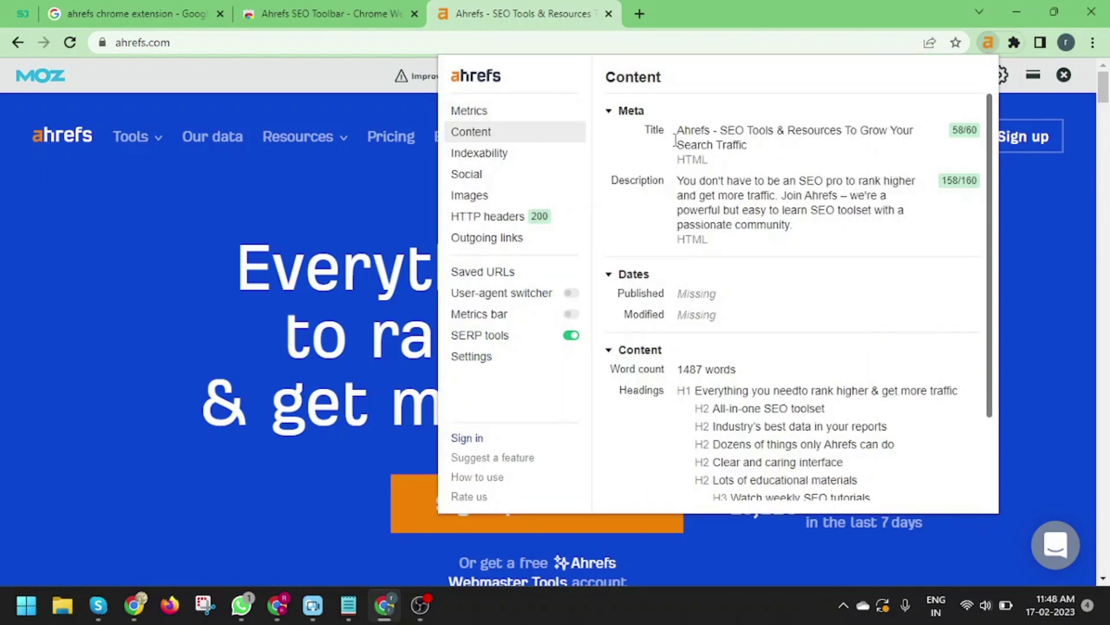
triple_click(736, 152)
left_click_drag(727, 181, 773, 226)
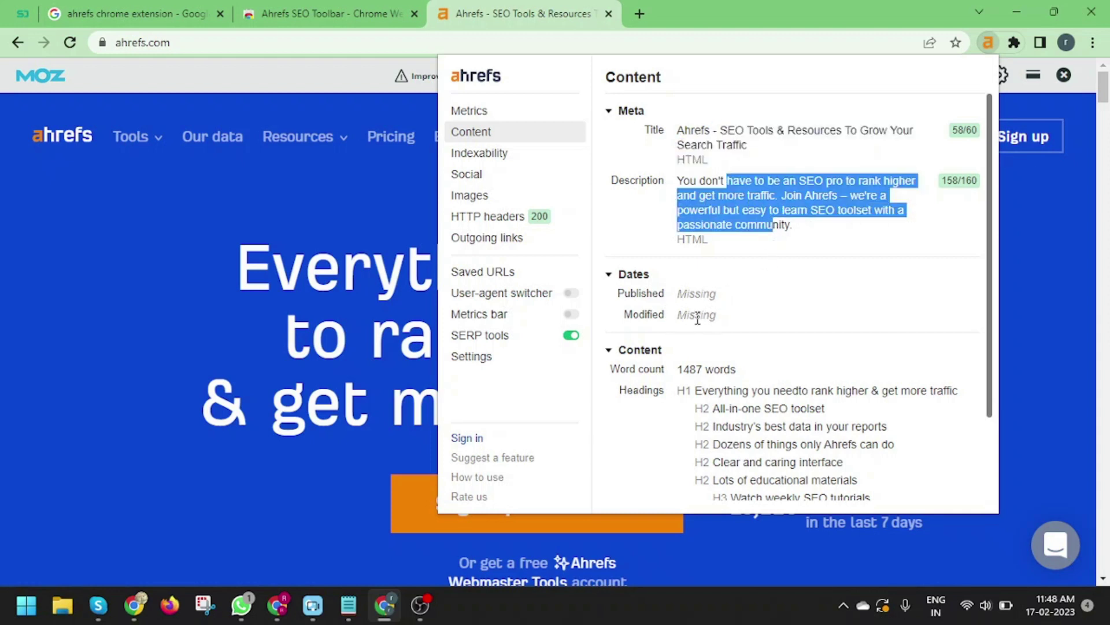
Examine the Content report's H1, H2 and H3 heading structure for ahrefs.com, highlighting the headings.
scroll(744, 326, "down", 2)
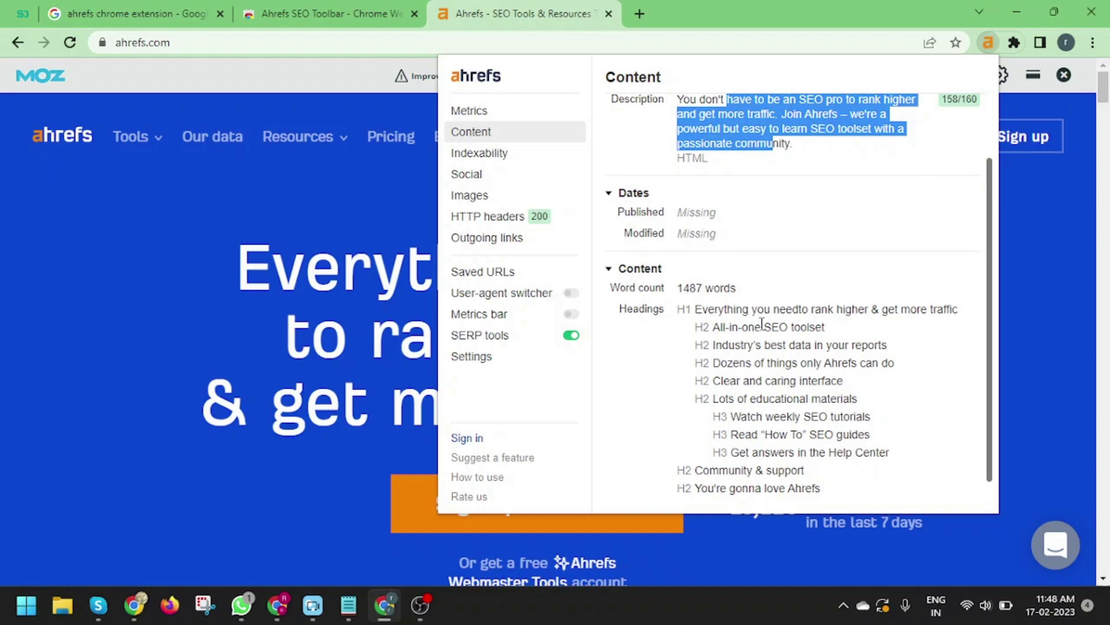
scroll(762, 324, "down", 1)
left_click_drag(737, 285, 769, 301)
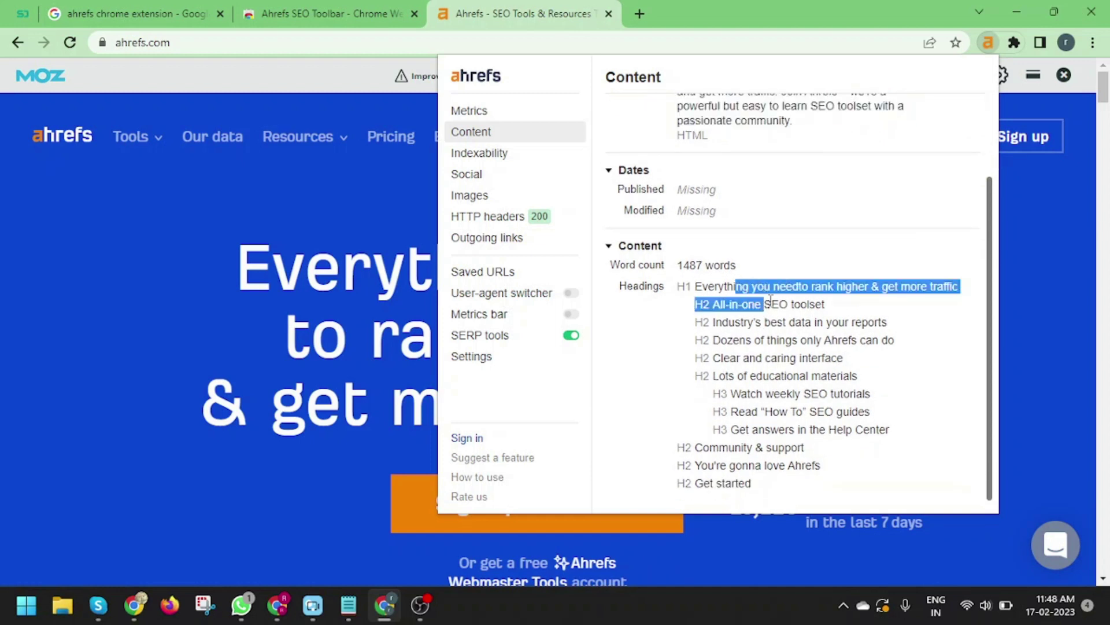
left_click_drag(746, 393, 829, 411)
left_click_drag(730, 447, 732, 488)
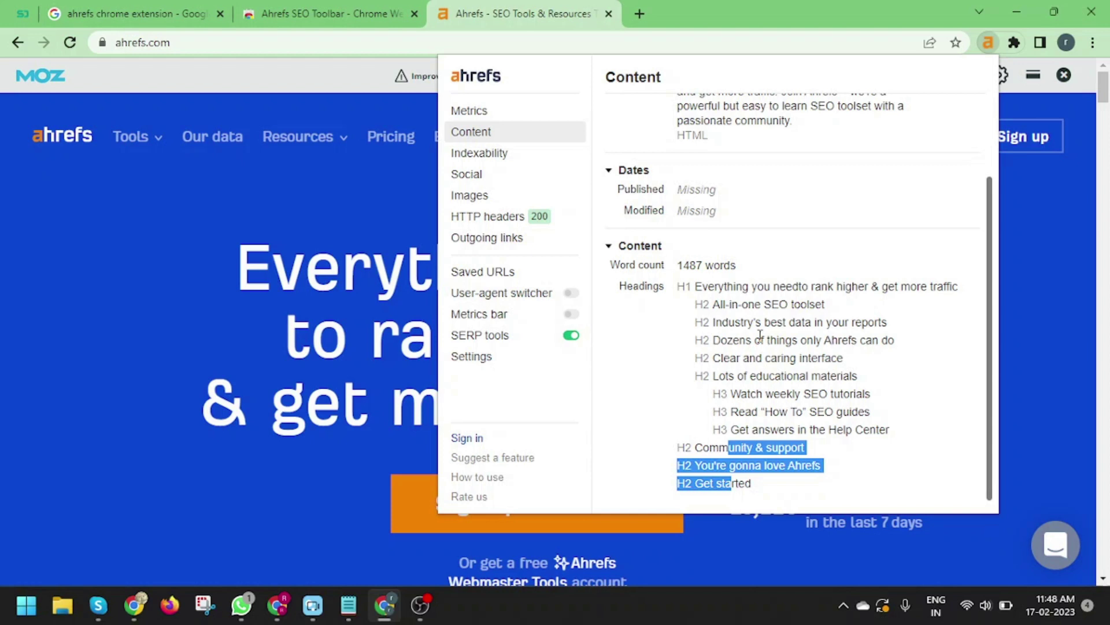
left_click(727, 328)
left_click_drag(728, 287, 827, 454)
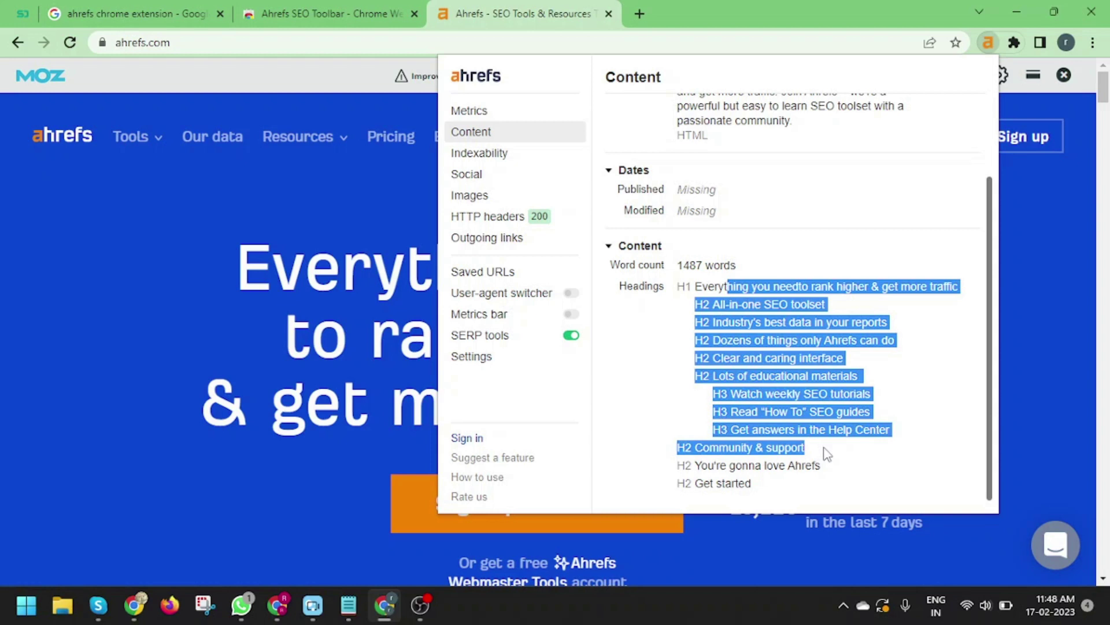
left_click(743, 310)
left_click_drag(728, 288, 780, 448)
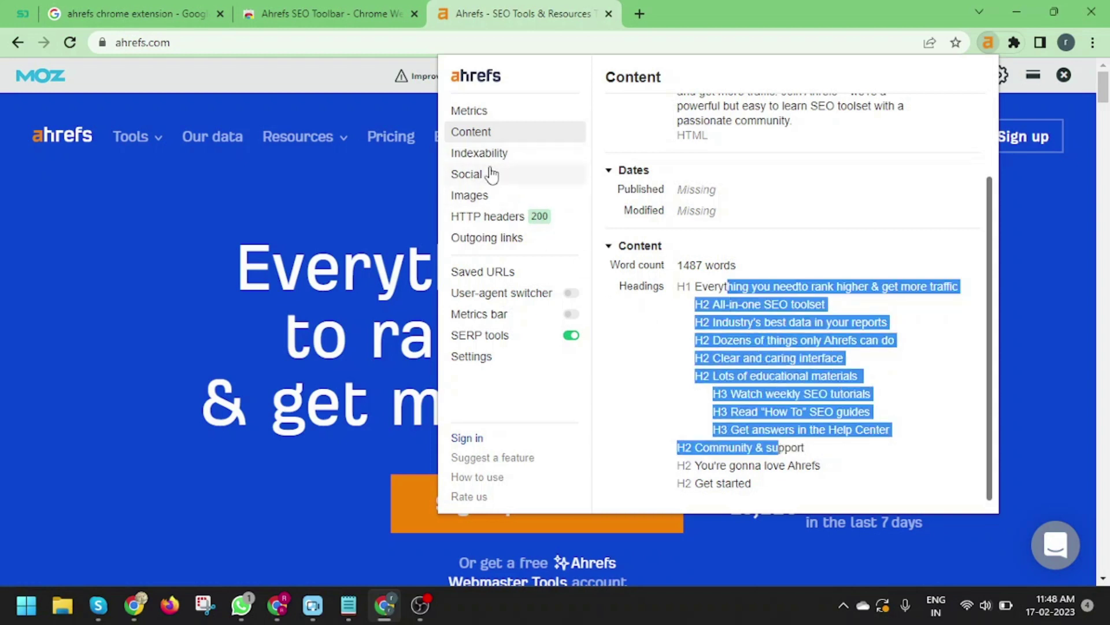
Review the Indexability report's canonical and robots details and the Social report's Open Graph tags, then close the toolbar.
left_click(492, 158)
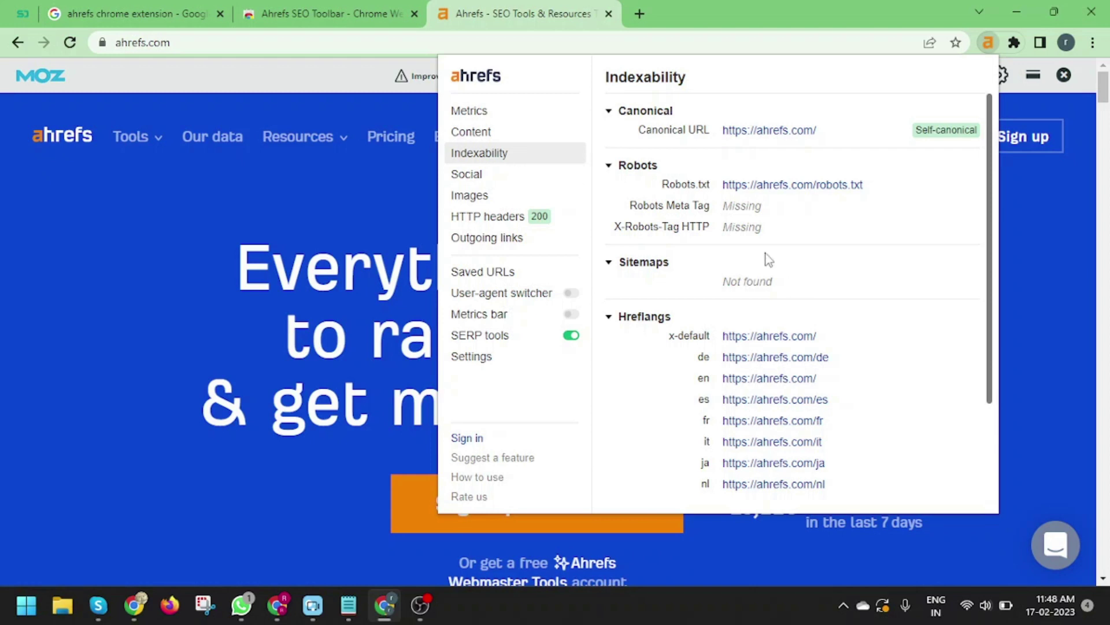
left_click_drag(661, 128, 665, 153)
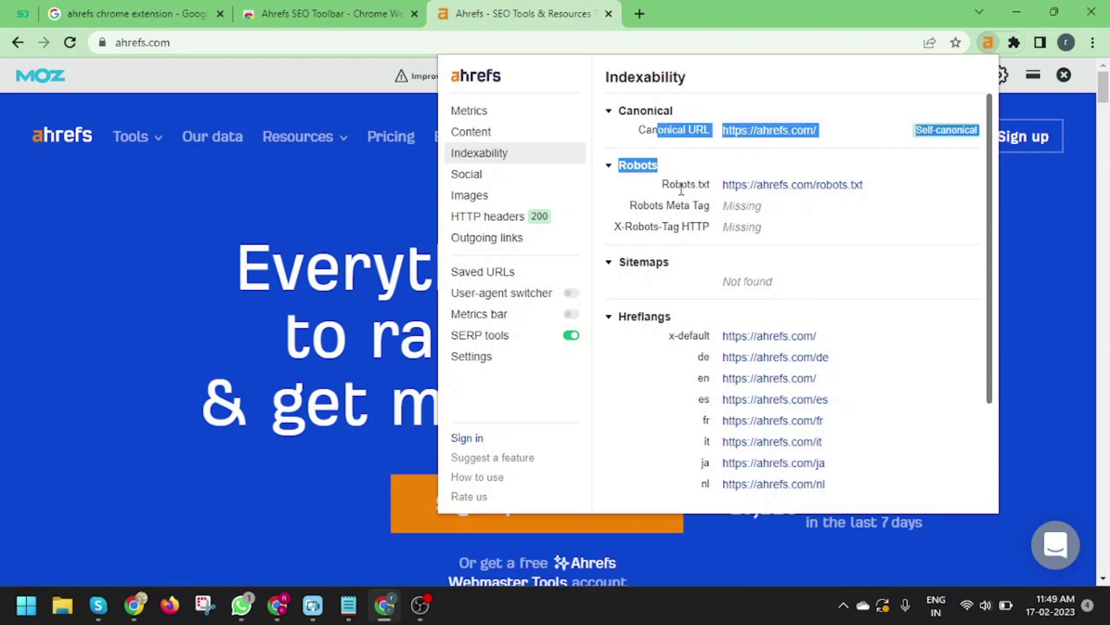
left_click(484, 176)
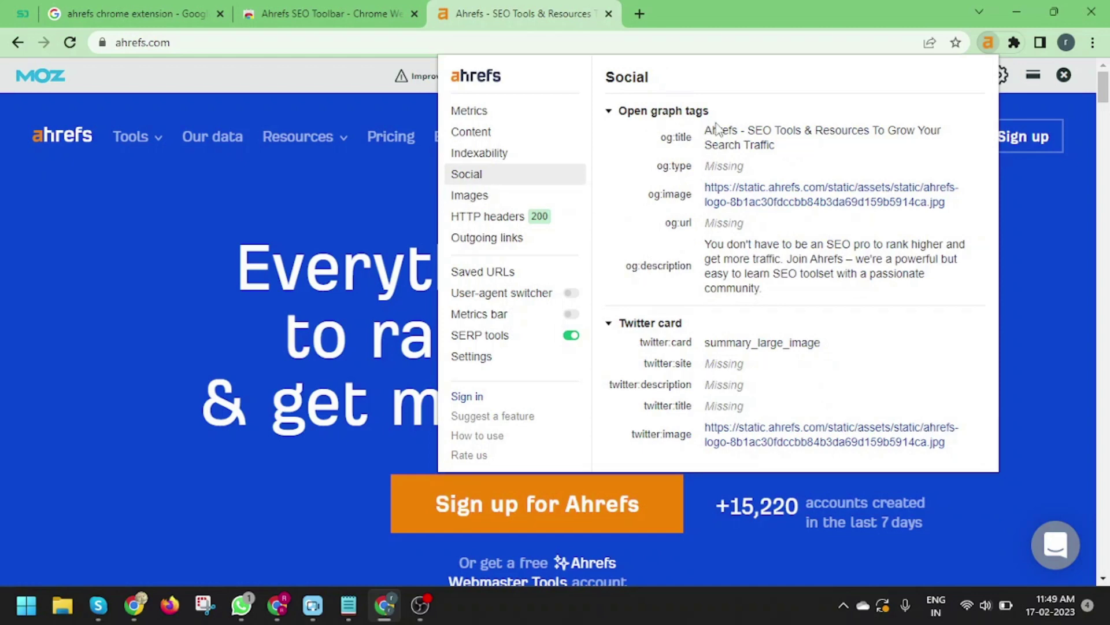
left_click_drag(712, 128, 792, 188)
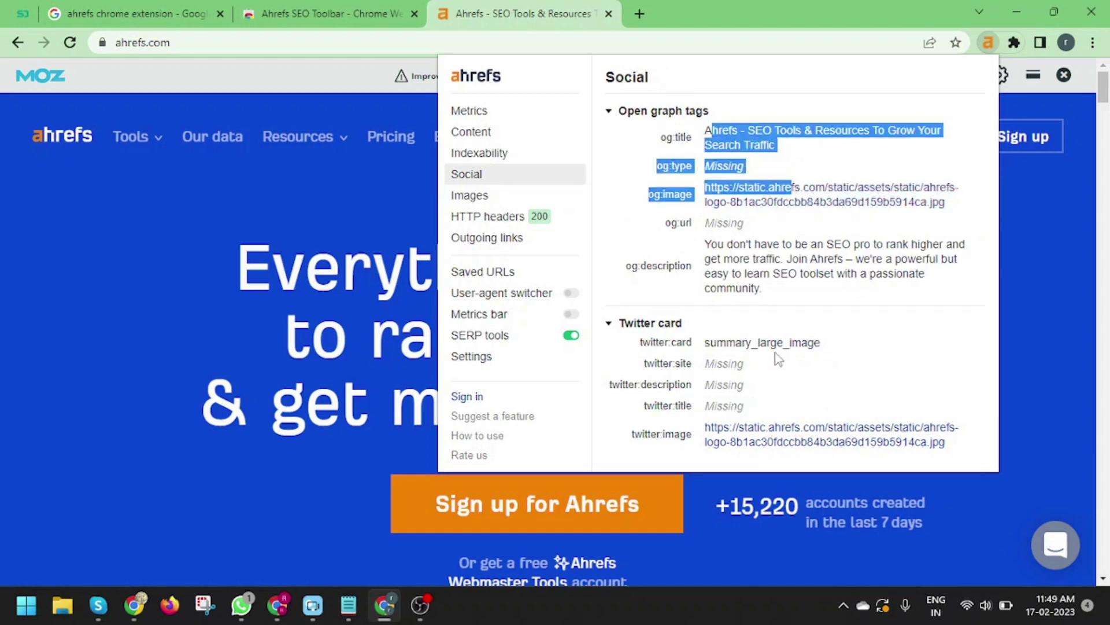
left_click(292, 238)
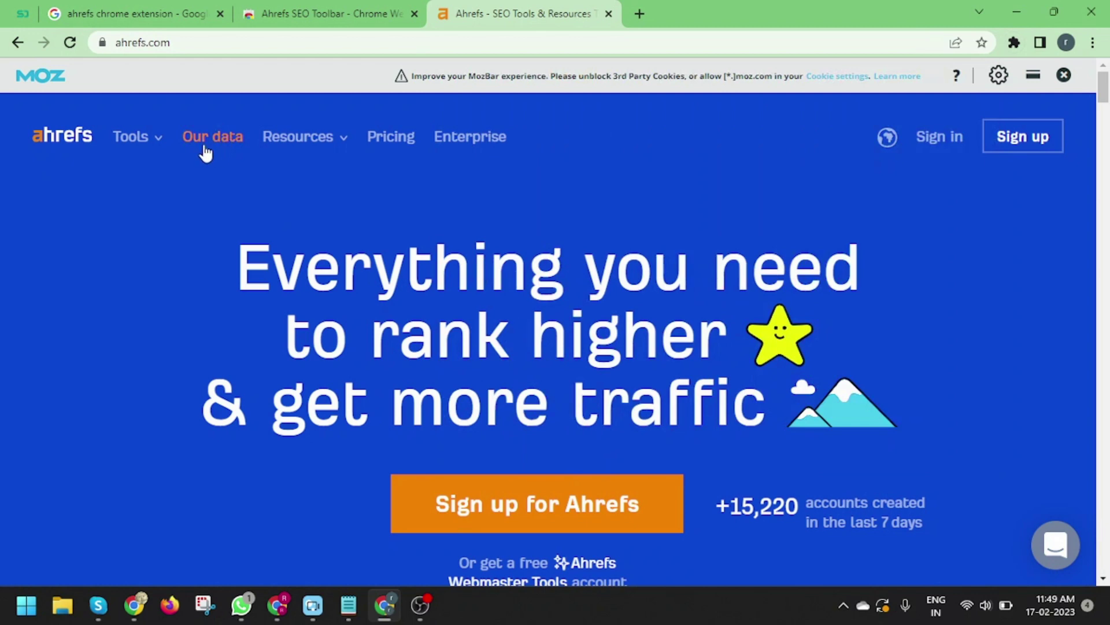
Open Ahrefs' Site Explorer page in a new tab and switch to that tab.
mouse_move(154, 132)
middle_click(192, 274)
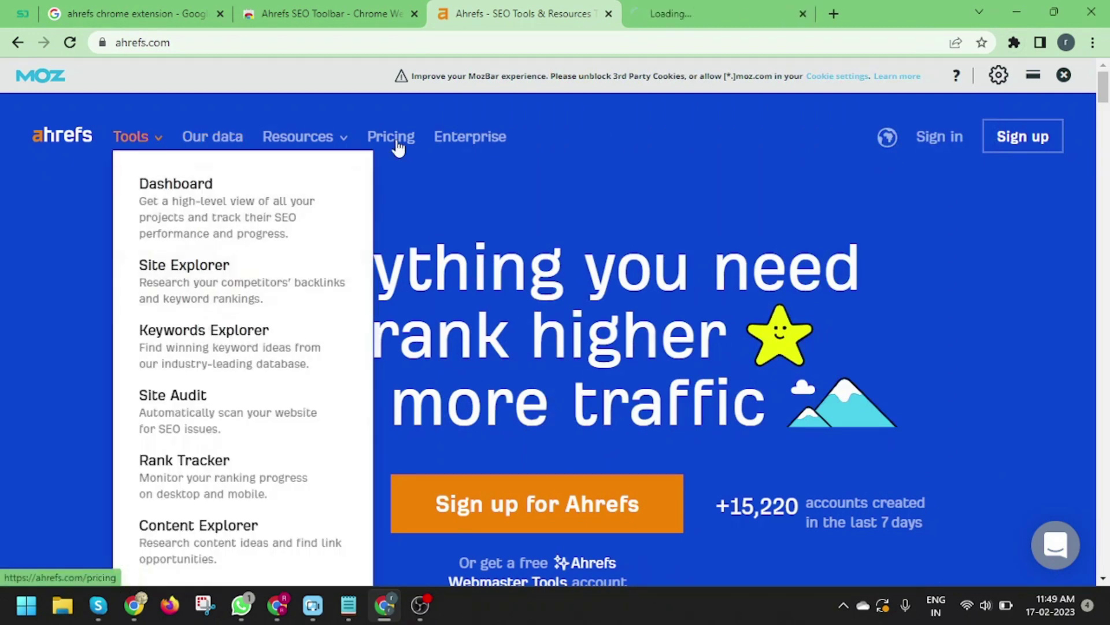
left_click(713, 3)
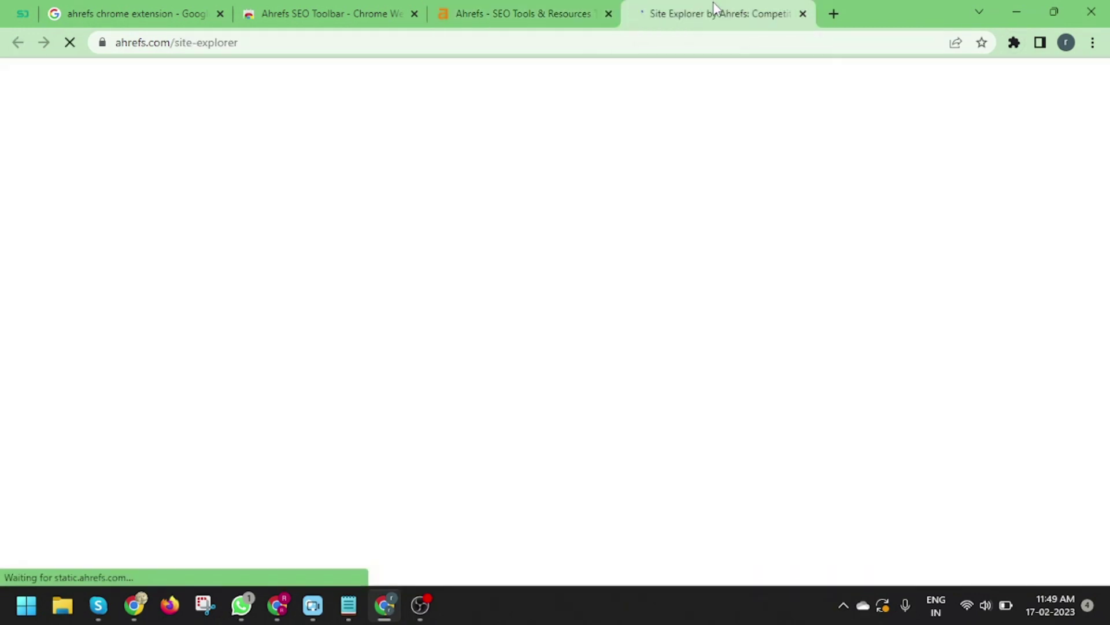
Run Ahrefs SEO Toolbar on the Site Explorer page and examine its meta title, description and headings.
left_click(1014, 42)
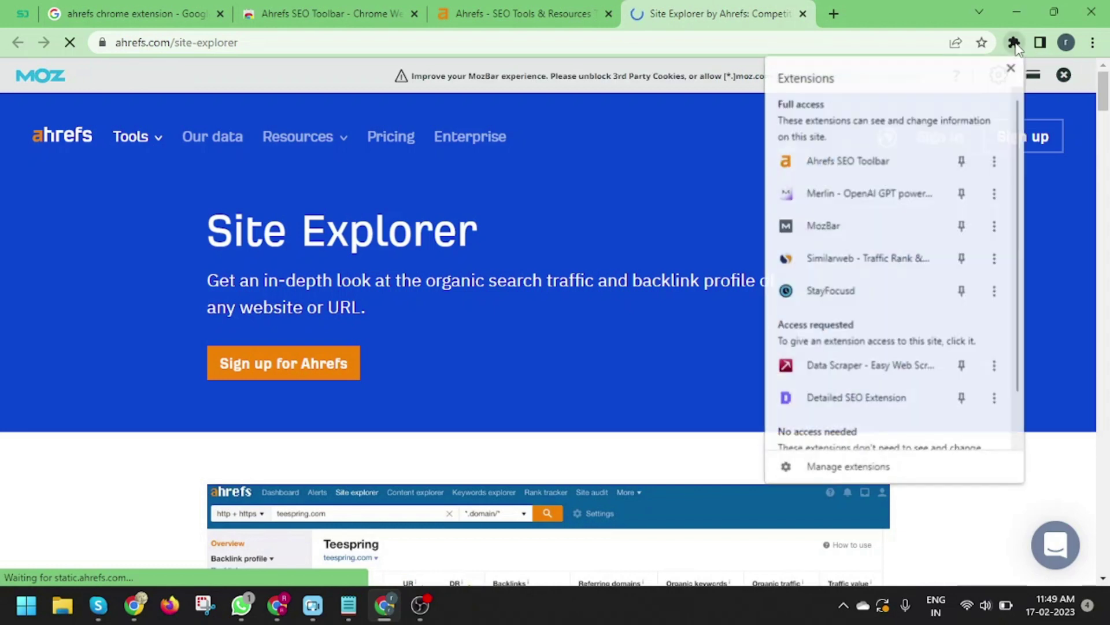
left_click(876, 164)
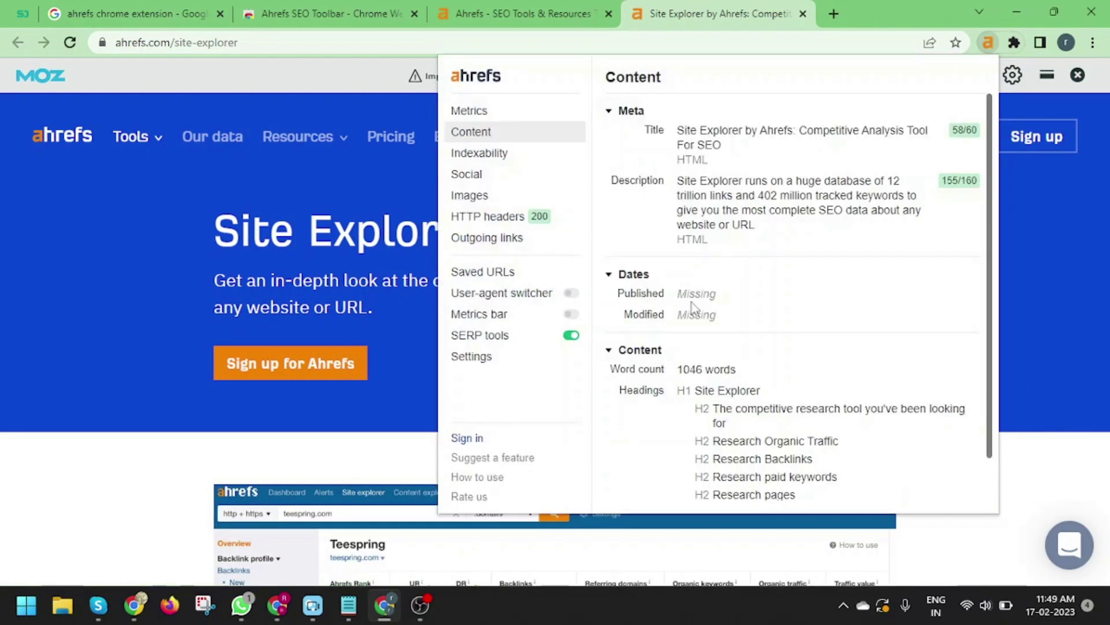
left_click_drag(744, 129, 772, 196)
scroll(754, 279, "down", 1)
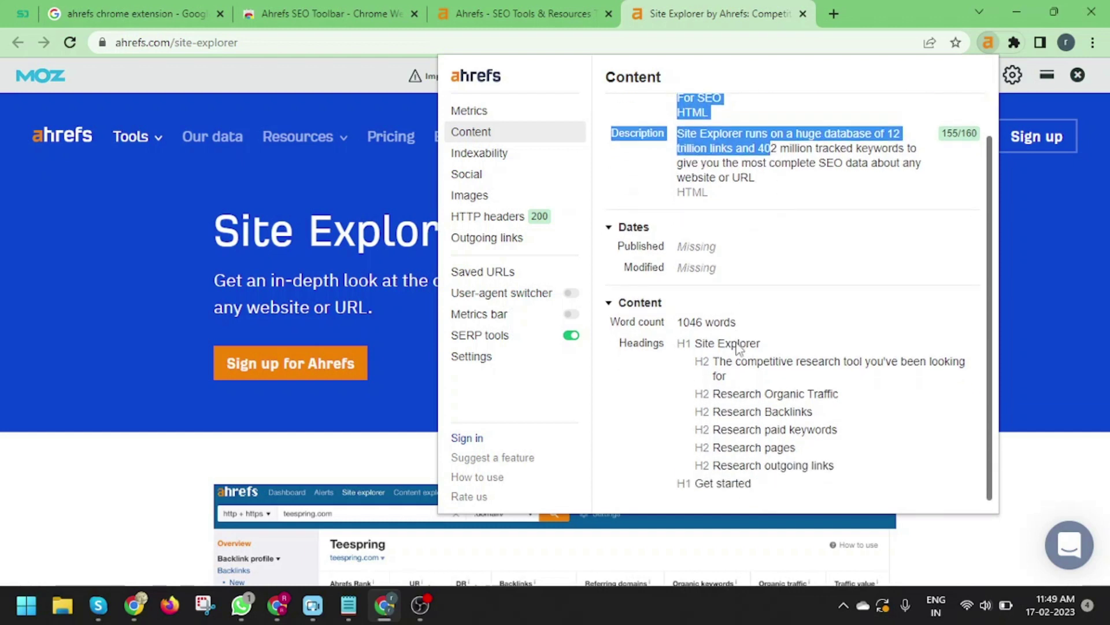
left_click_drag(784, 359, 810, 470)
left_click_drag(848, 478, 753, 367)
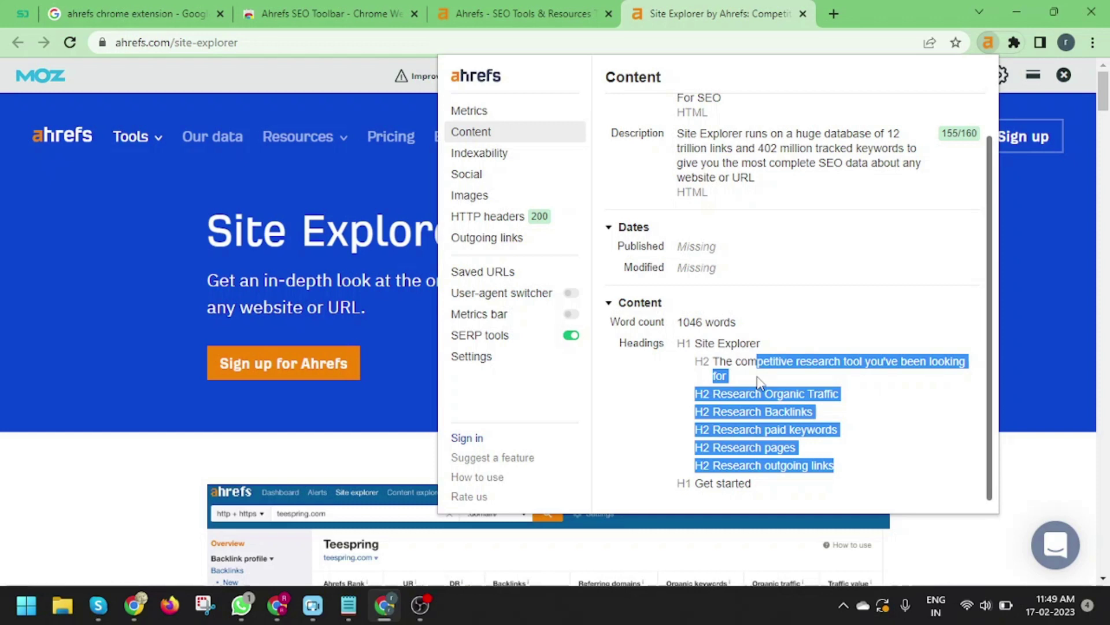
View the default report choices in Ahrefs SEO Toolbar's settings, then close the toolbar.
left_click(521, 359)
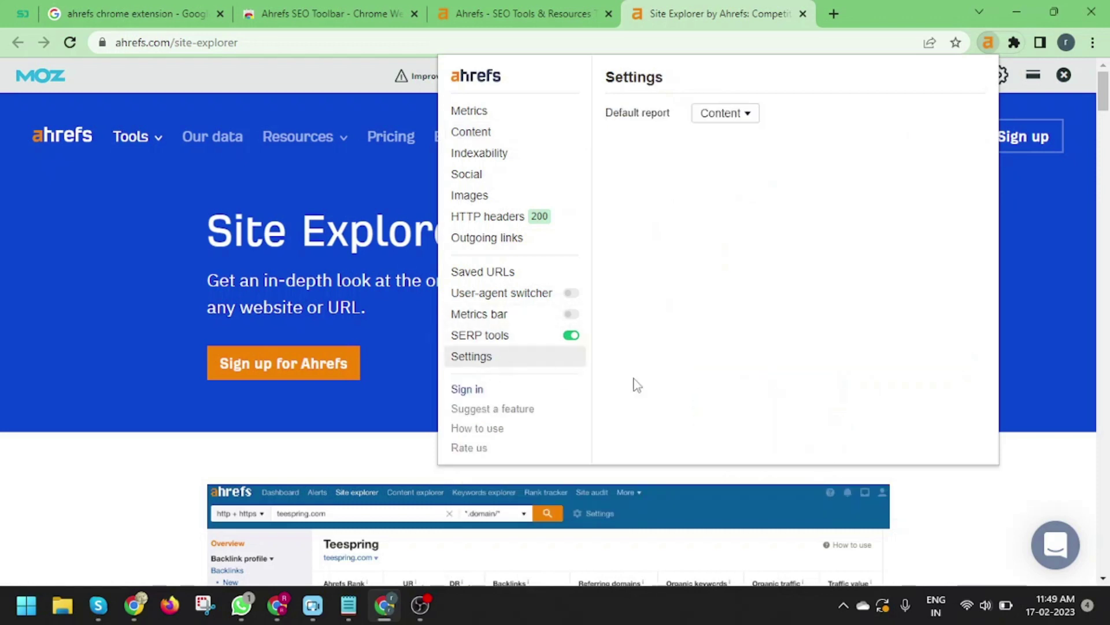
left_click(746, 116)
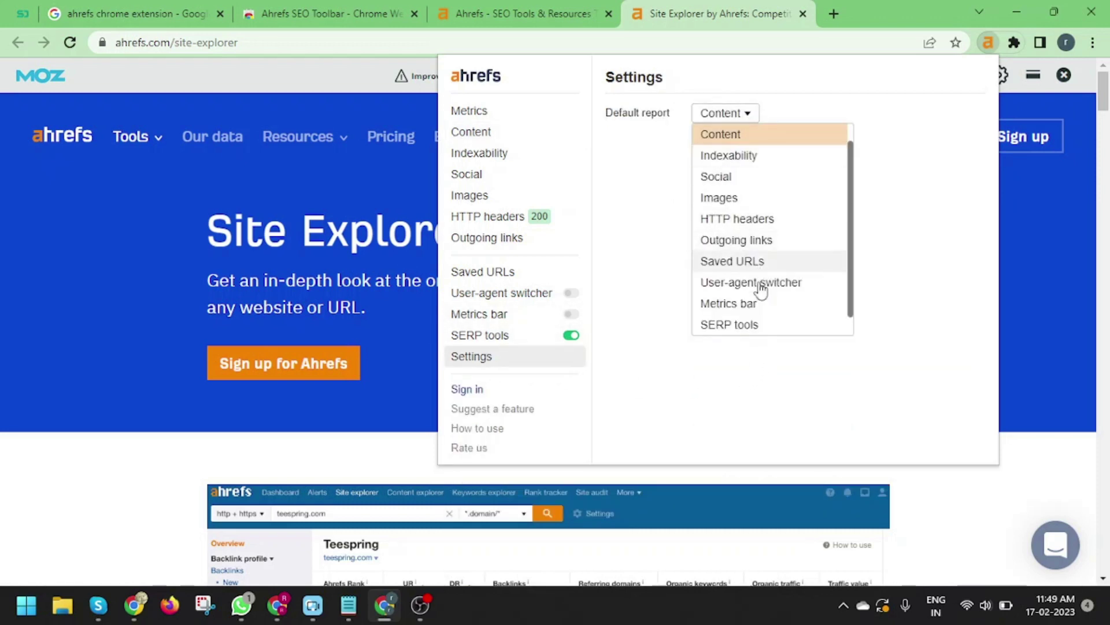
left_click(675, 236)
left_click(220, 180)
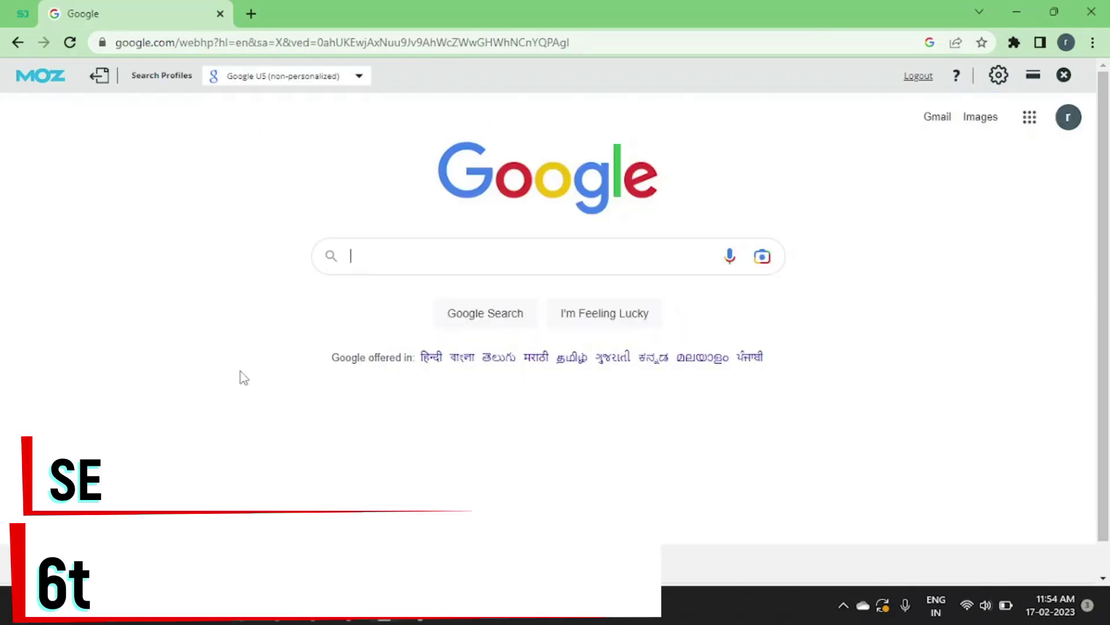
Search Google for "seo meta in 1 click chrome extension" and open its Chrome Web Store page in a new tab.
type("seo")
key("Down")
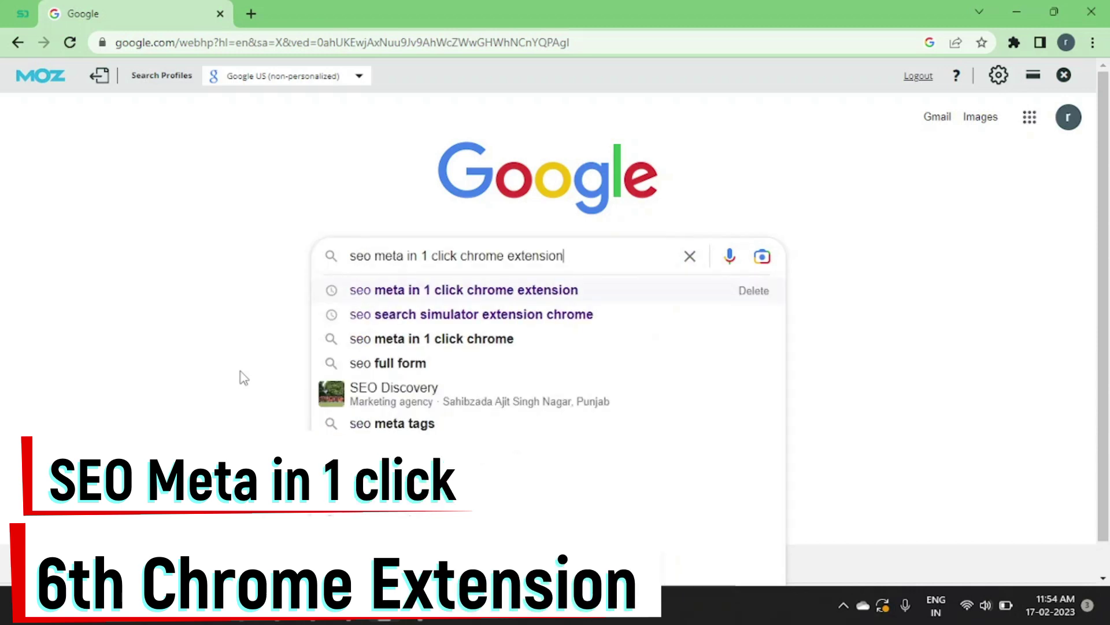
key("Return")
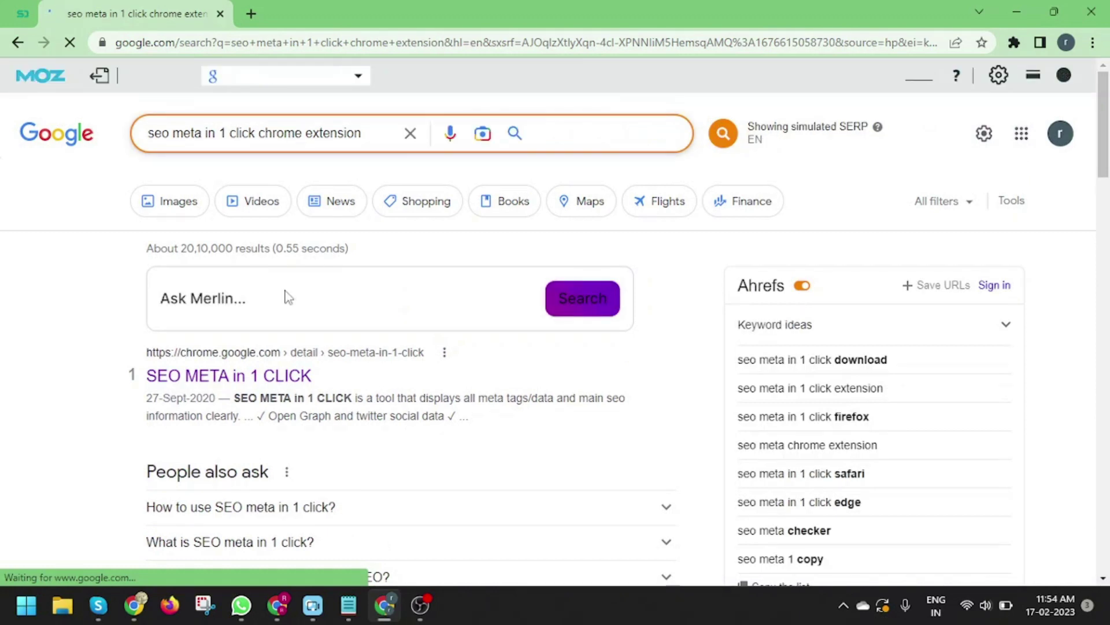
middle_click(231, 377)
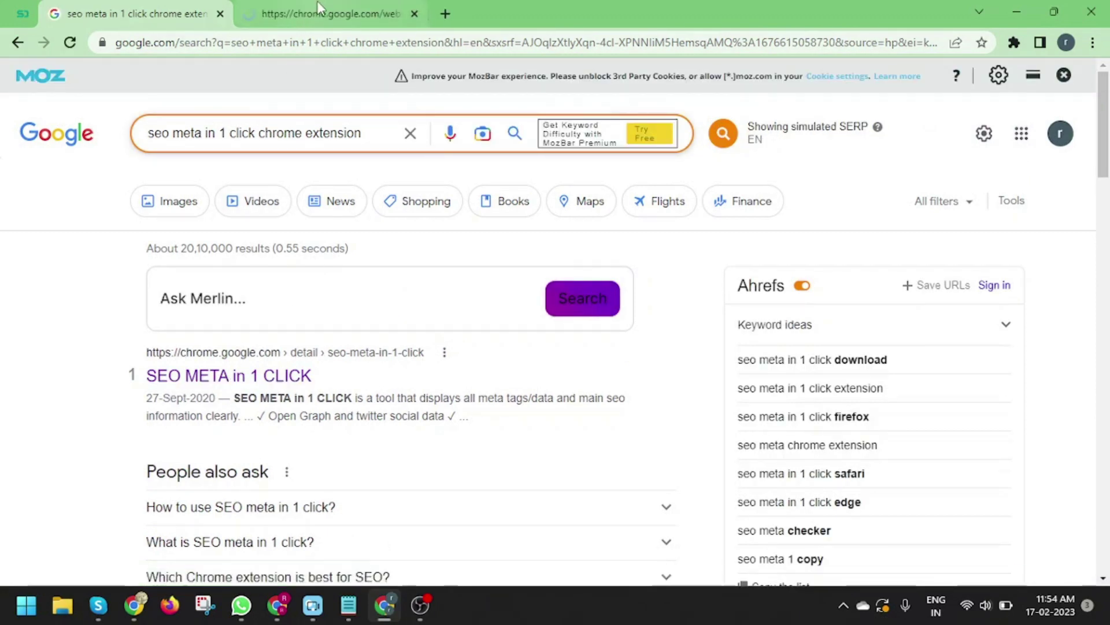
left_click(318, 10)
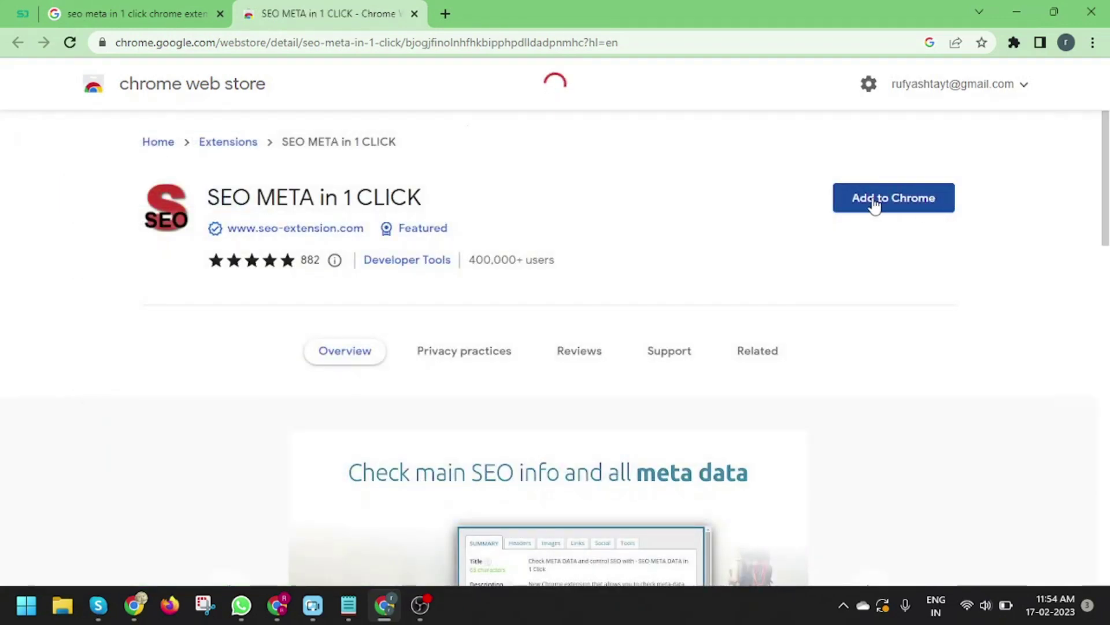
Add the SEO META in 1 CLICK extension to Chrome and dismiss the installation notice.
left_click(875, 202)
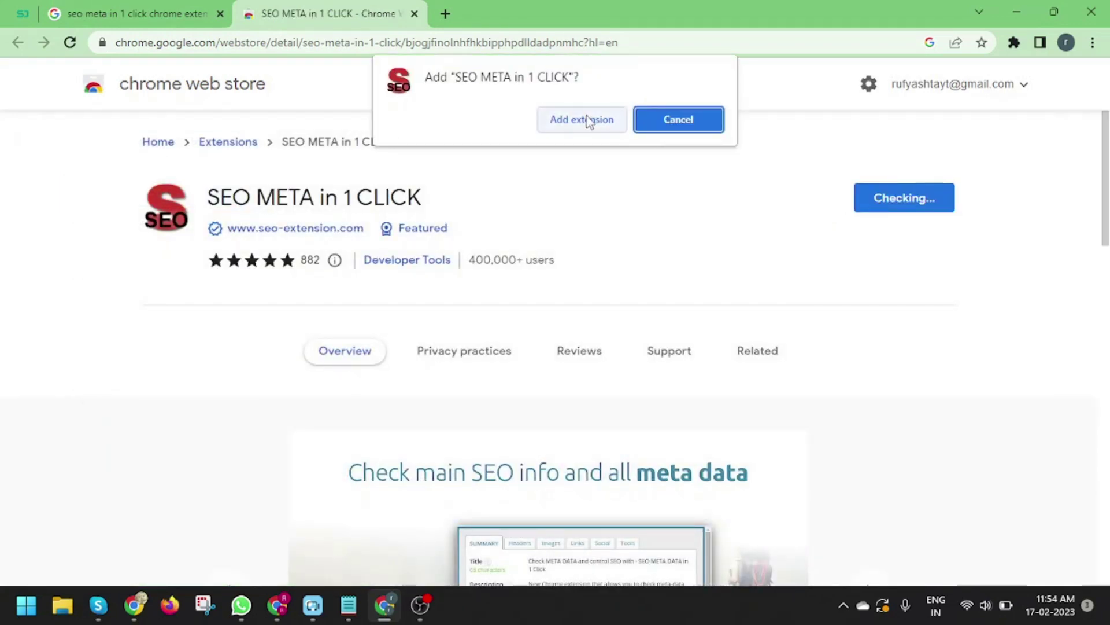
left_click(583, 122)
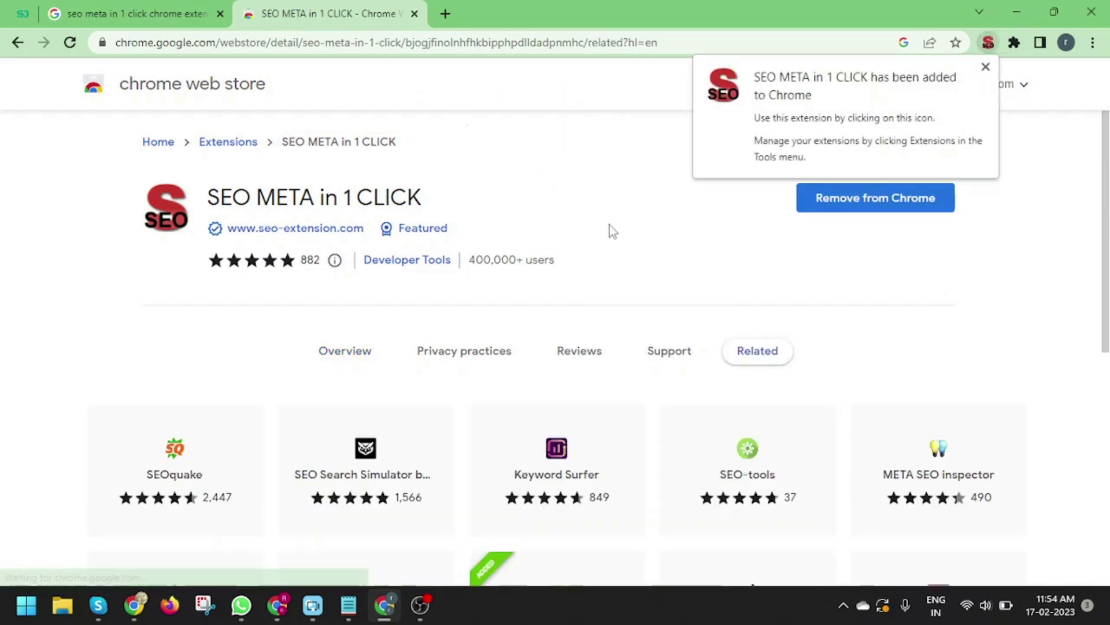
left_click(986, 67)
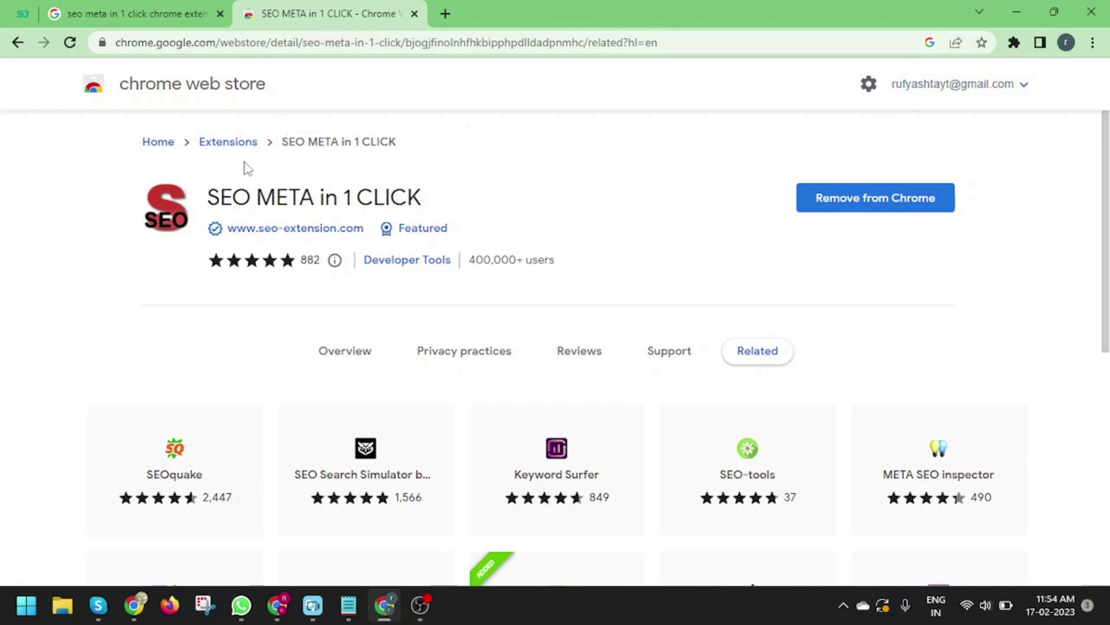
Open the extension's website, seo-extension.com, in a new tab and run SEO META in 1 CLICK on it.
left_click(279, 234)
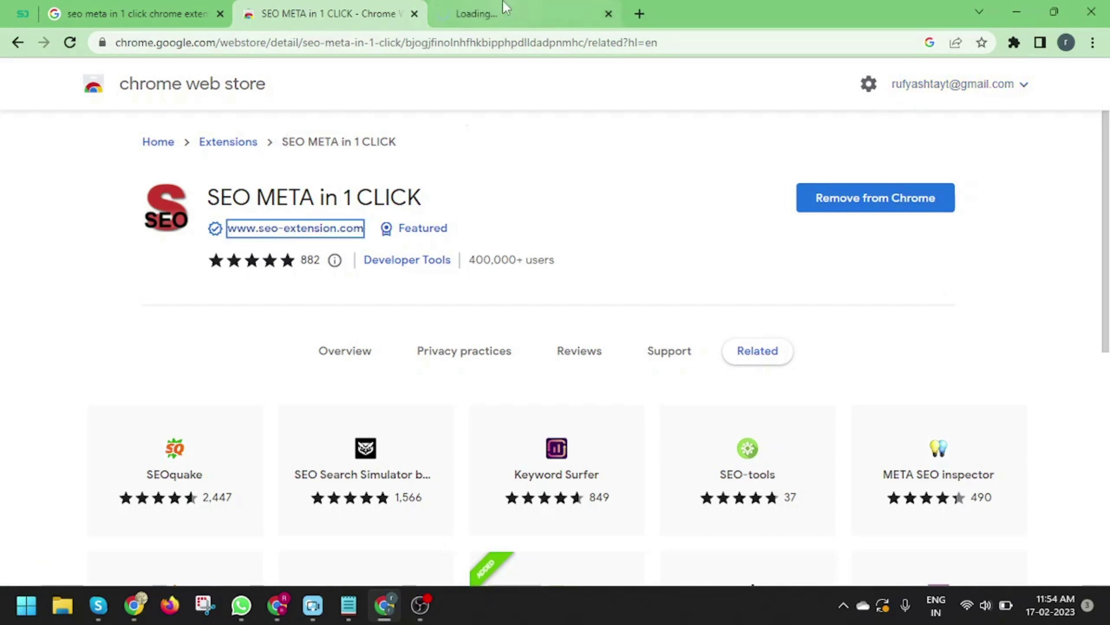
left_click(504, 8)
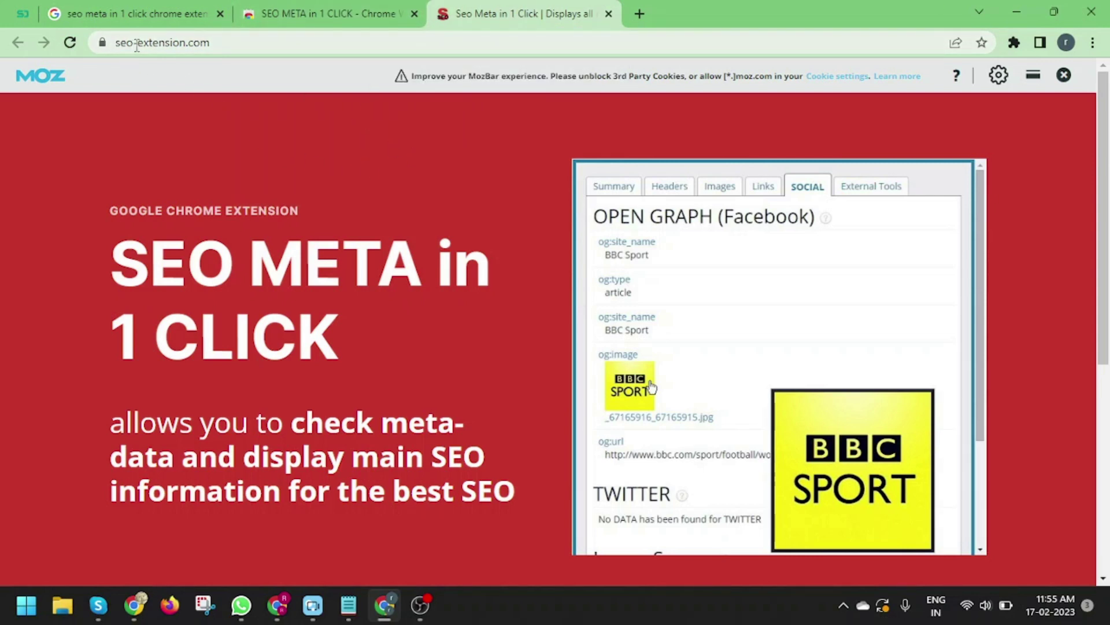
left_click_drag(137, 46, 967, 38)
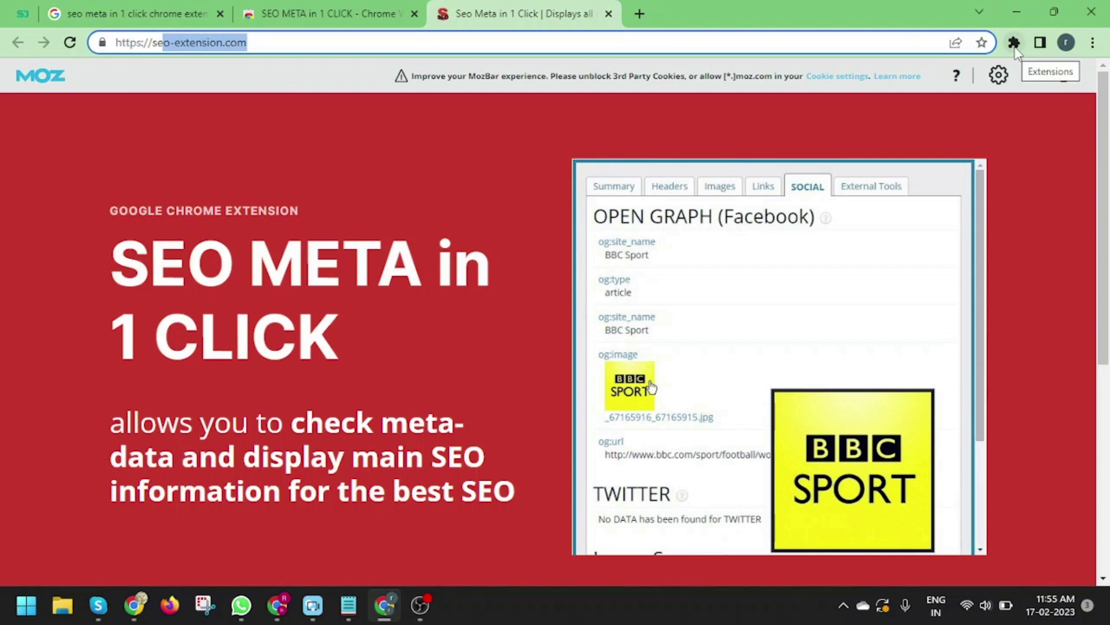
left_click(1015, 49)
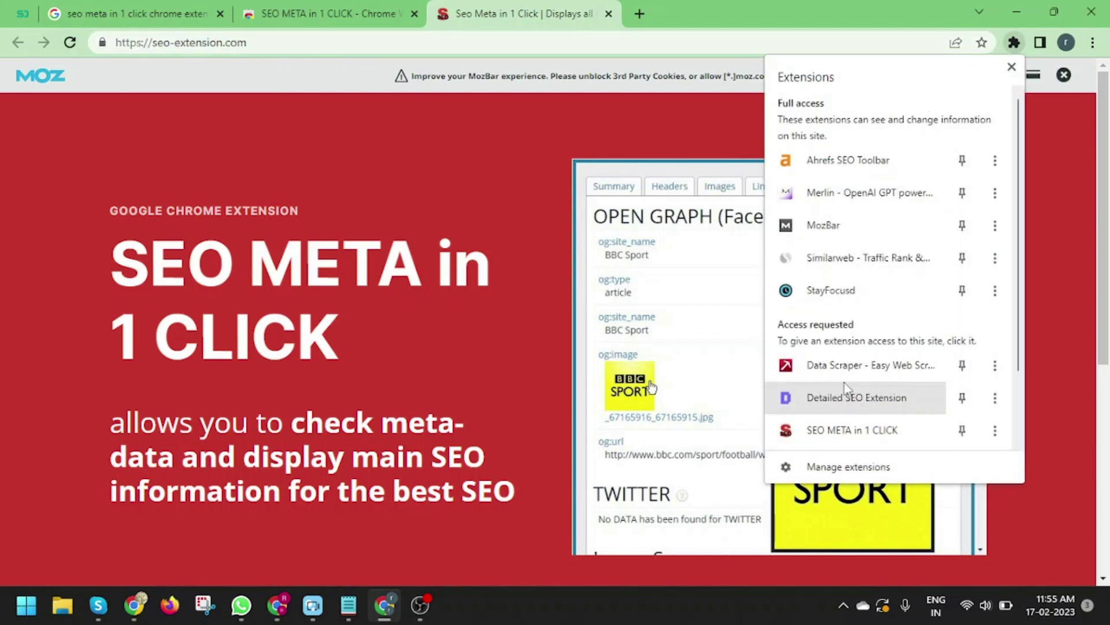
left_click(875, 441)
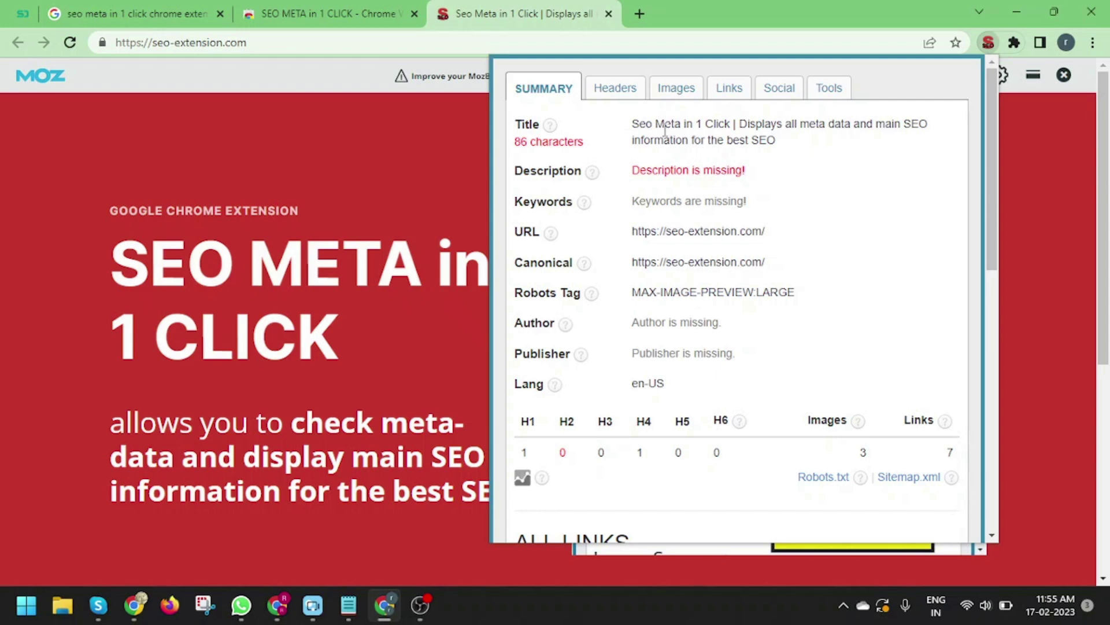
Examine the Summary report's title, description, keywords and author entries, highlighting them.
left_click_drag(661, 123, 759, 137)
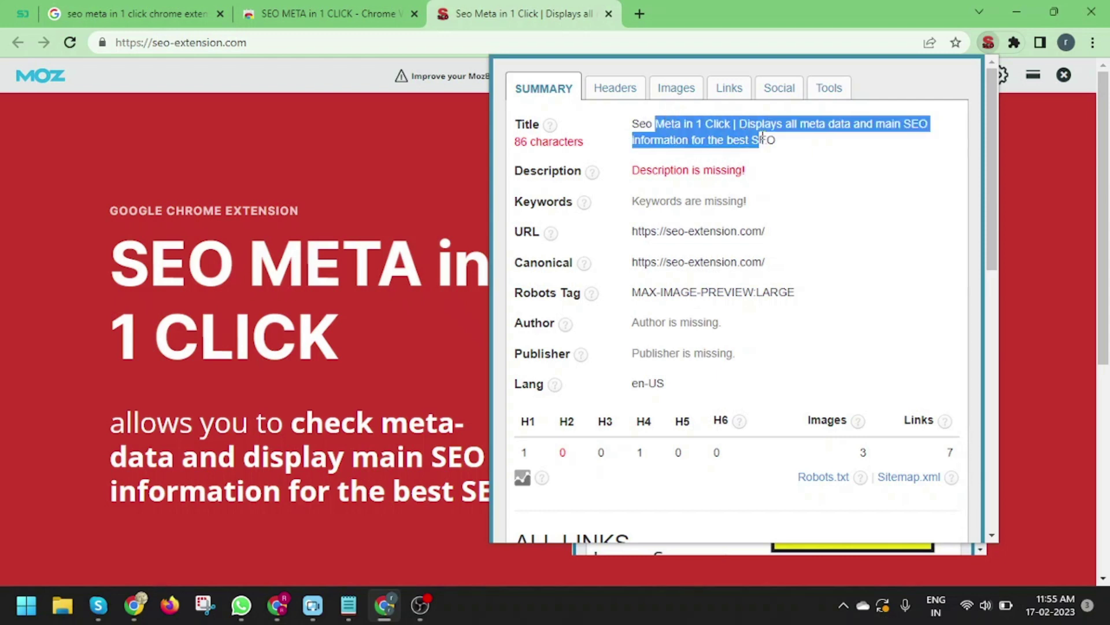
left_click(792, 177)
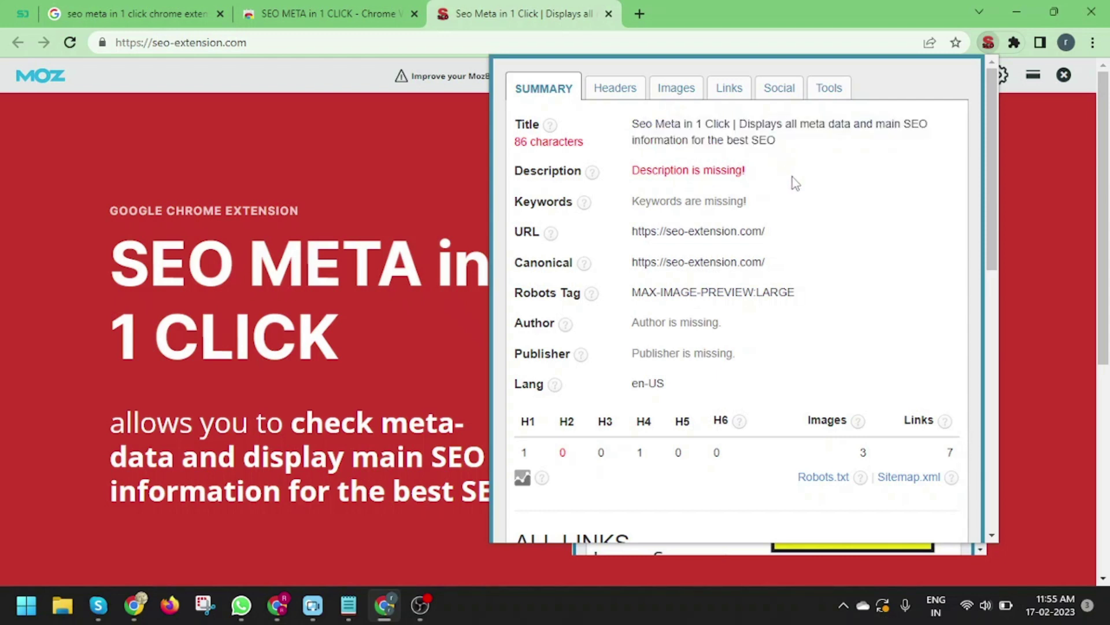
left_click_drag(792, 177, 695, 173)
left_click_drag(632, 200, 723, 200)
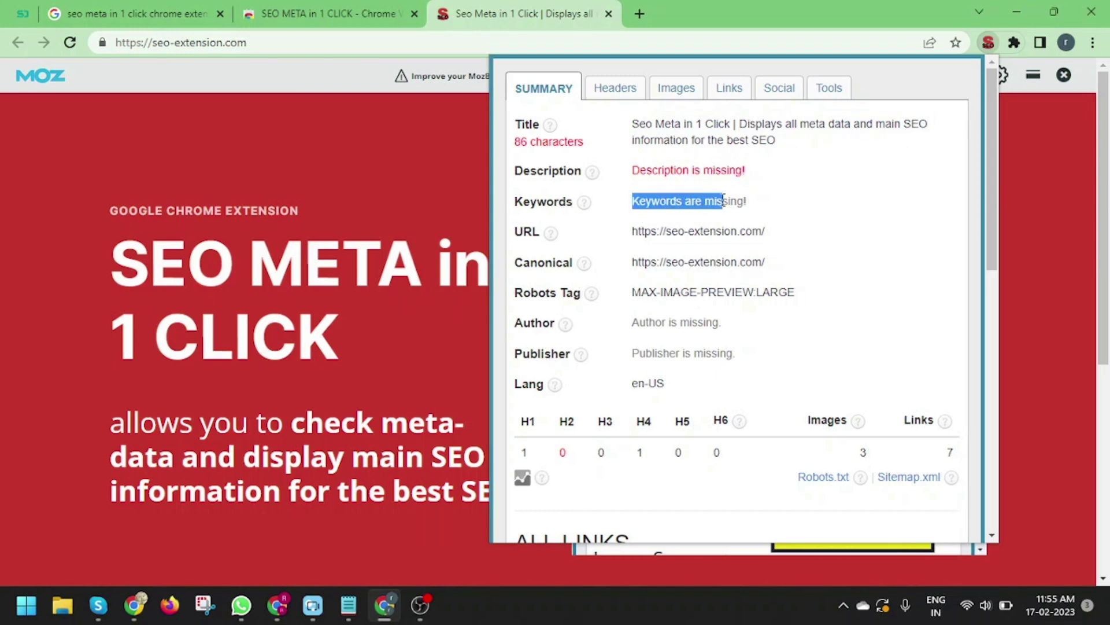
left_click_drag(632, 322, 703, 325)
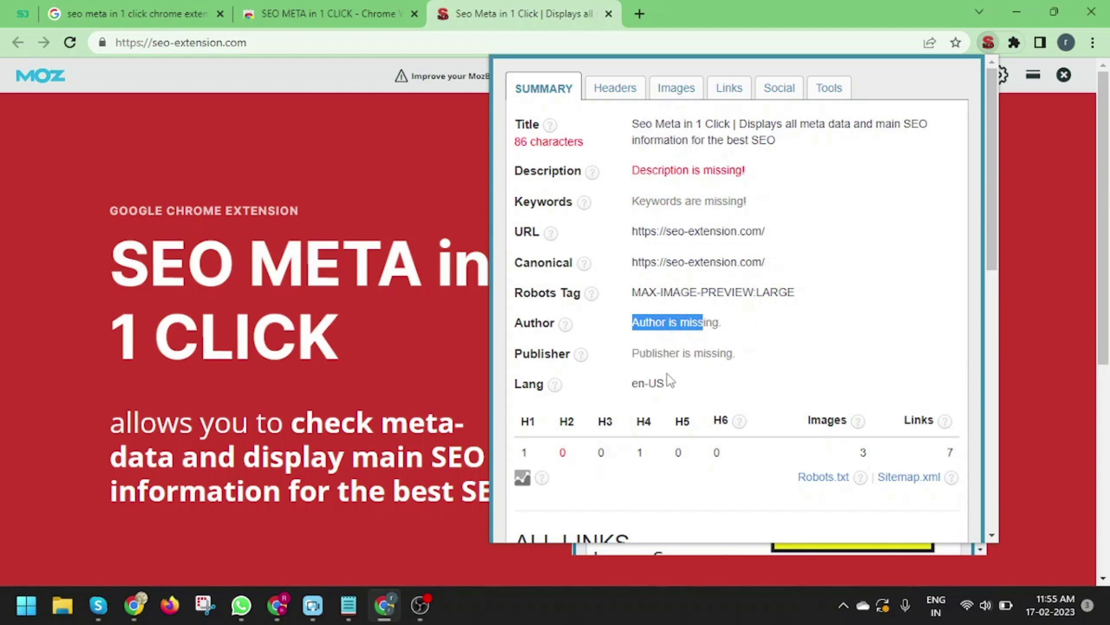
Review the extension's Headers, Images, Links, Tools and Social reports for seo-extension.com.
left_click(615, 87)
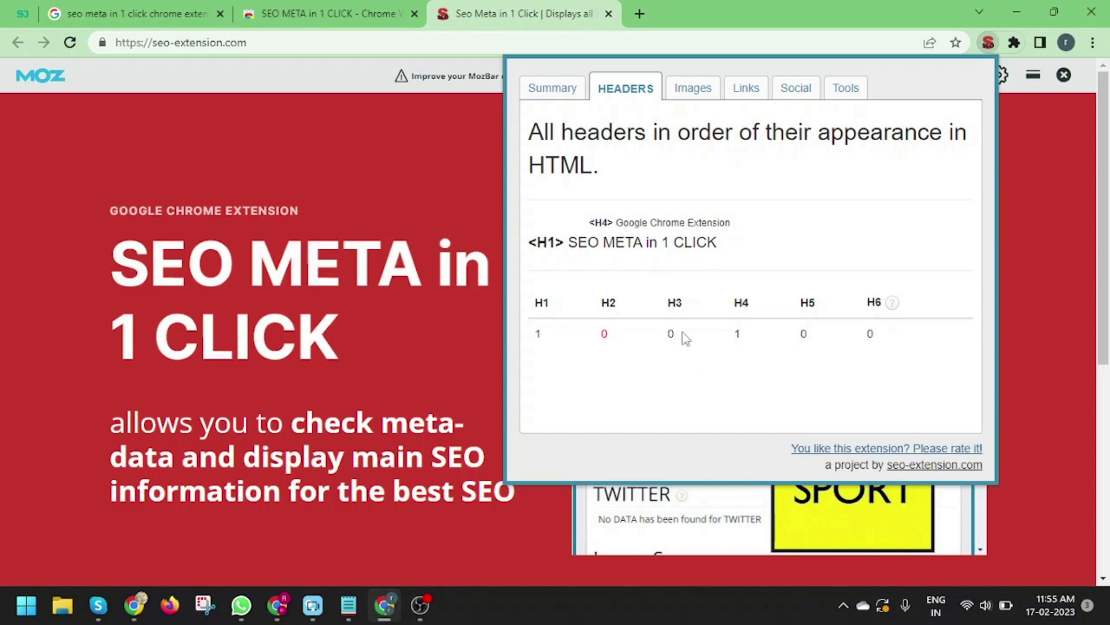
left_click(697, 93)
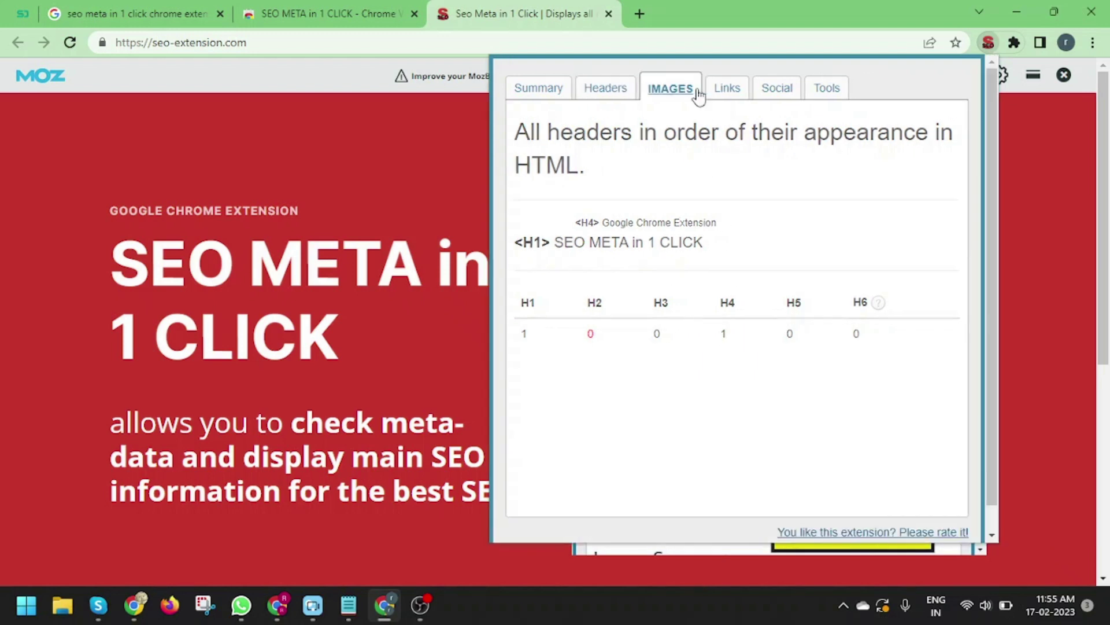
left_click(731, 91)
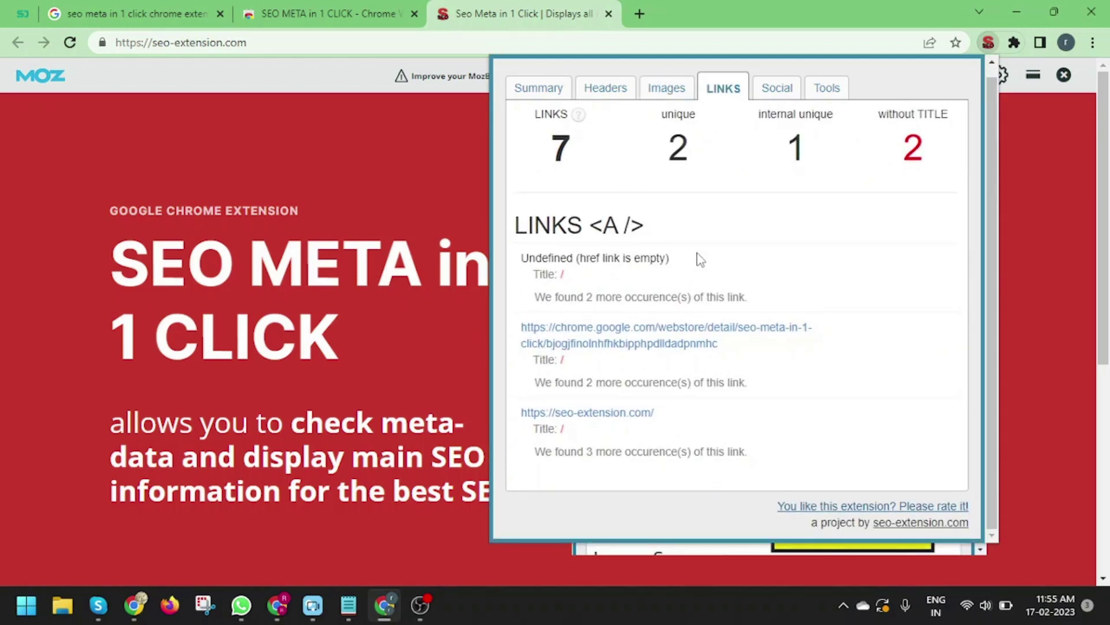
left_click(827, 88)
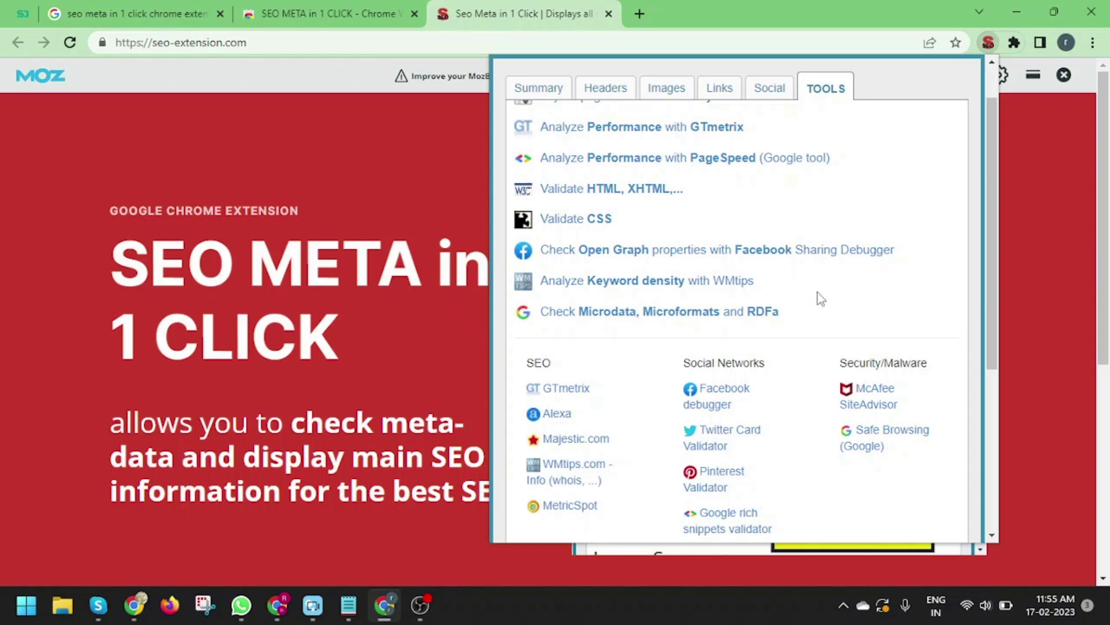
scroll(820, 299, "up", 2)
left_click(768, 93)
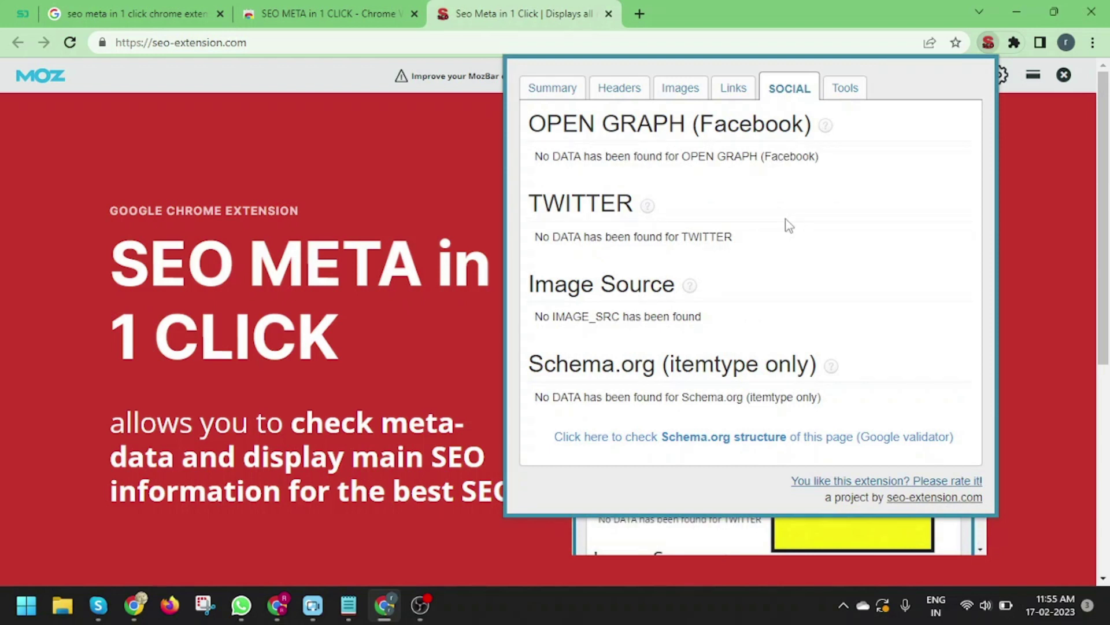
Return to the Summary report and look through its All Links and All Metas sections.
left_click(575, 91)
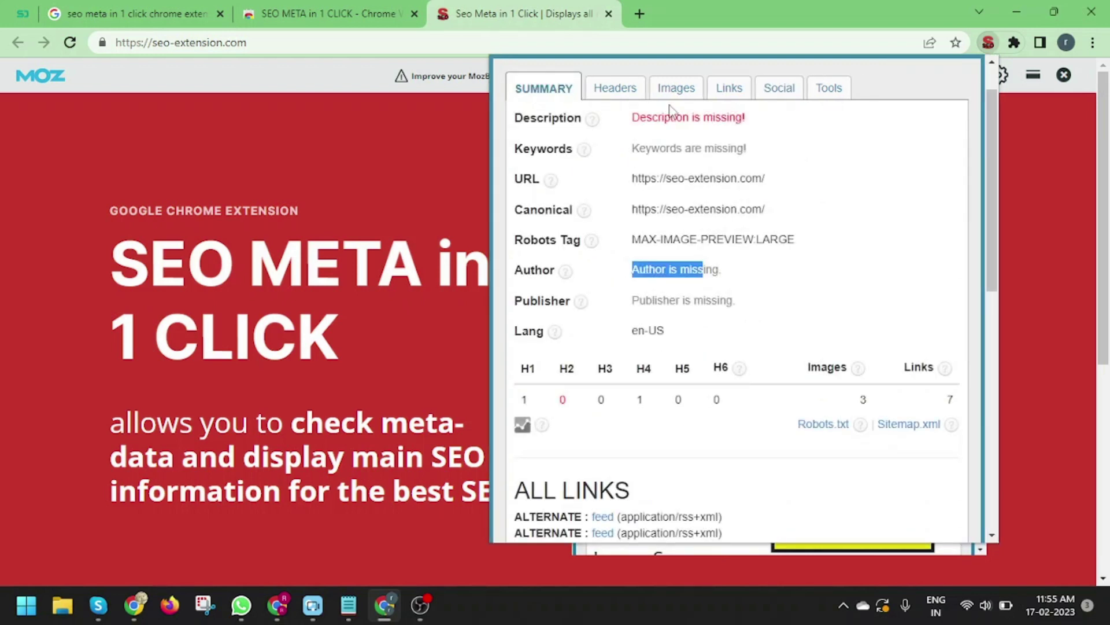
scroll(729, 275, "down", 5)
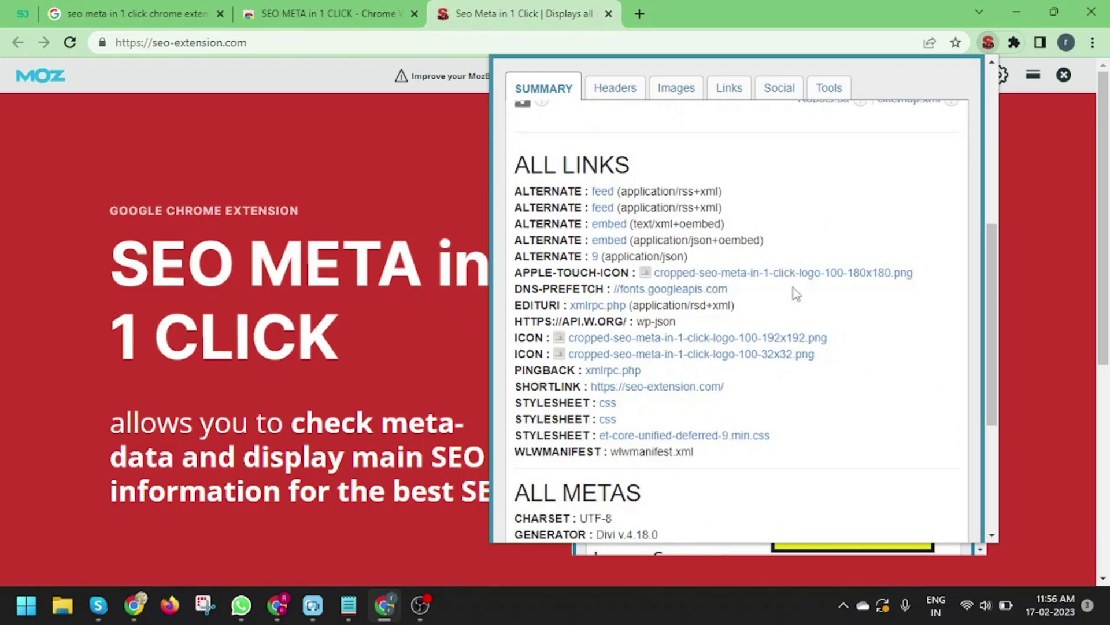
scroll(797, 295, "up", 6)
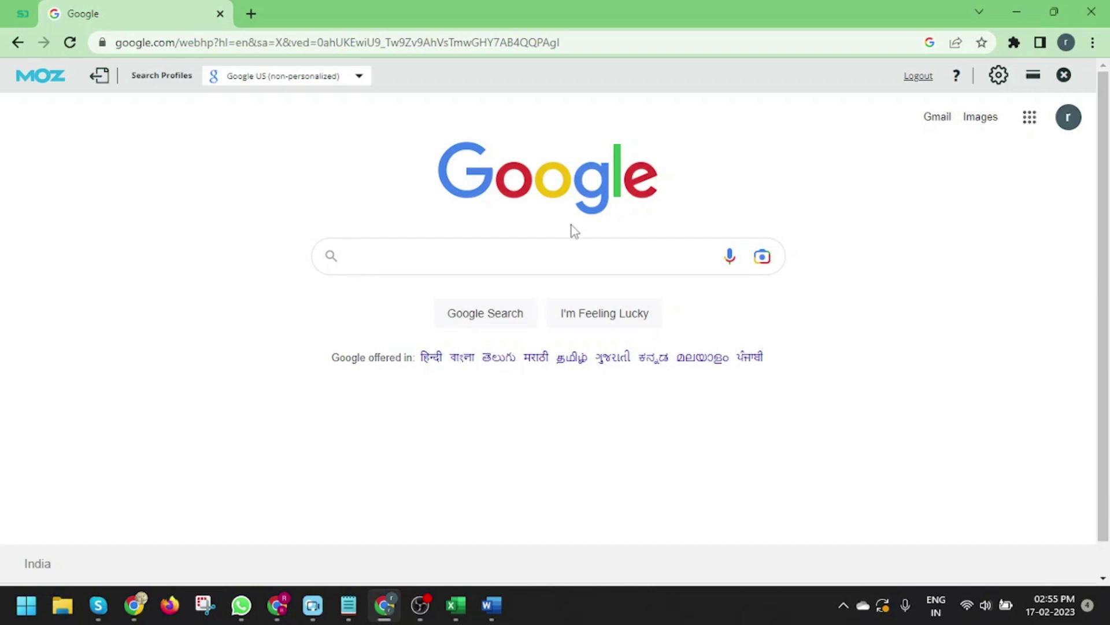
Search Google for "seoquake extension" and open the SEOquake Chrome Web Store page in a new tab.
type("seo quake")
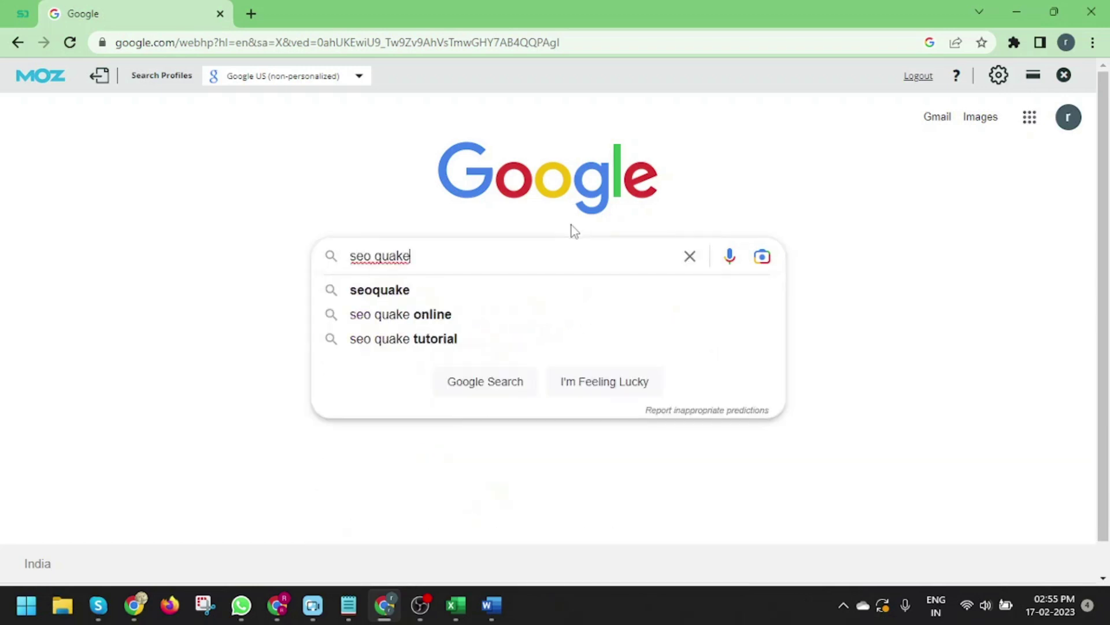
type(" e")
key("Down")
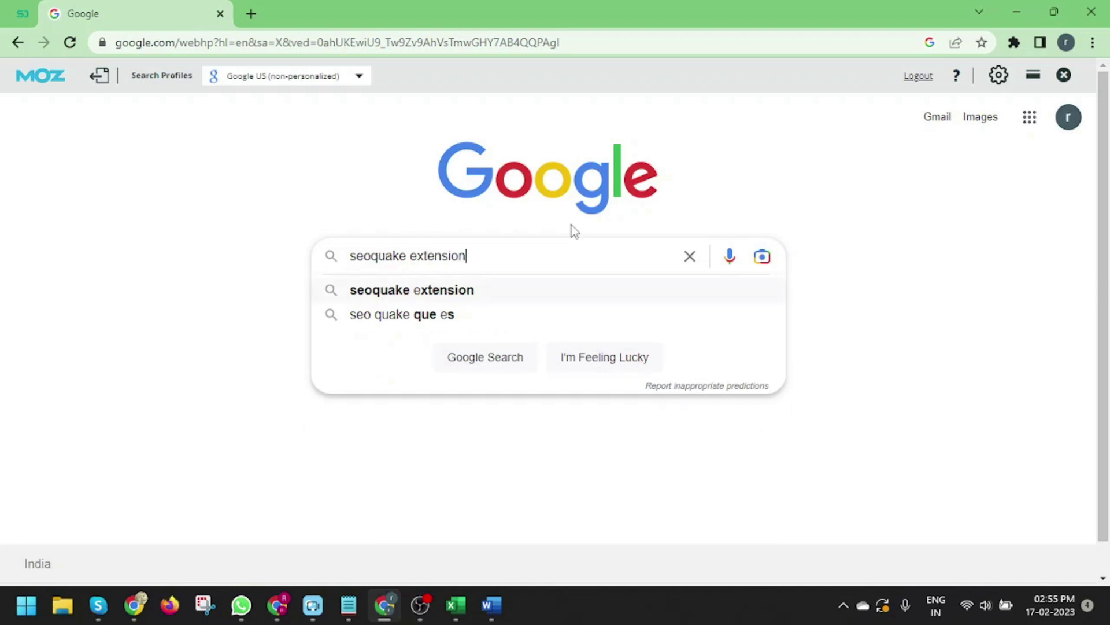
key("Return")
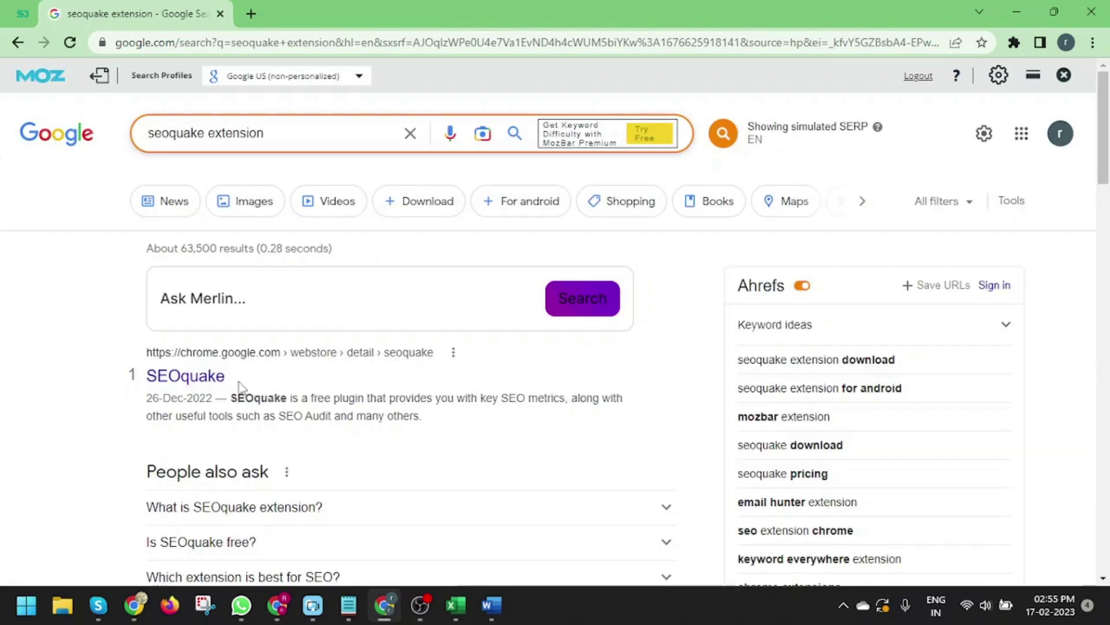
middle_click(207, 384)
left_click(339, 16)
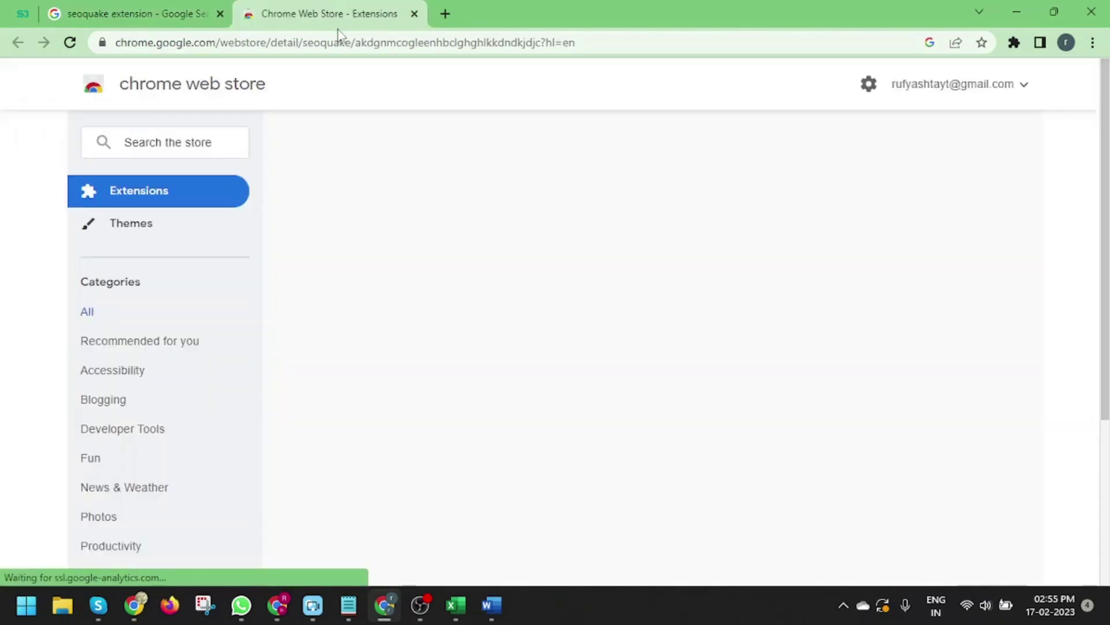
Add the SEOquake extension to Chrome, dismissing the Skype notification and the installation notice.
left_click(931, 196)
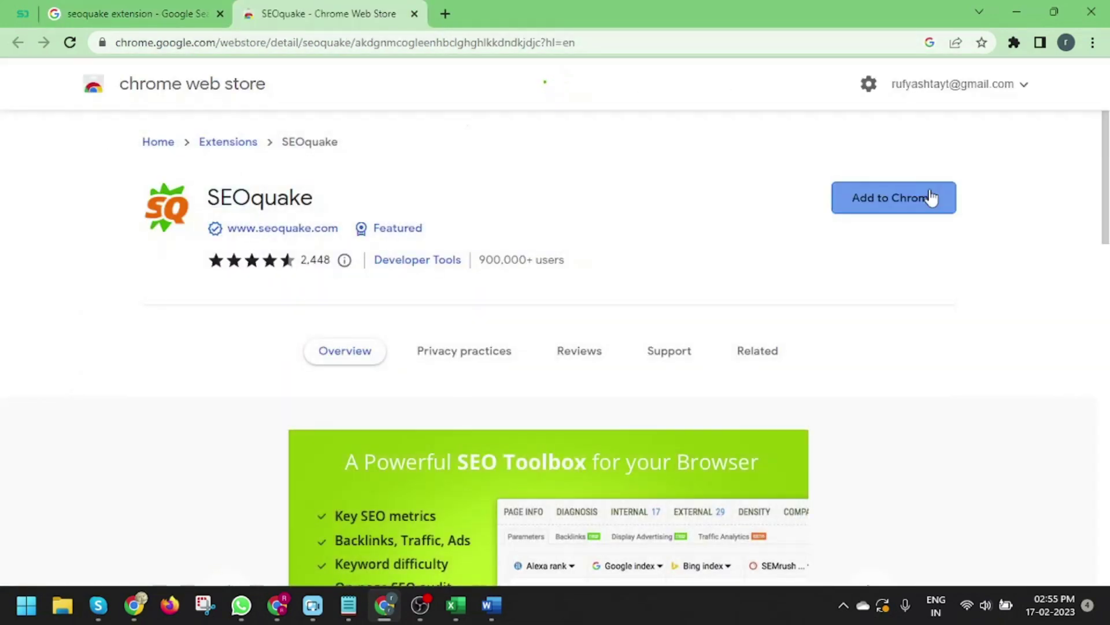
left_click(597, 181)
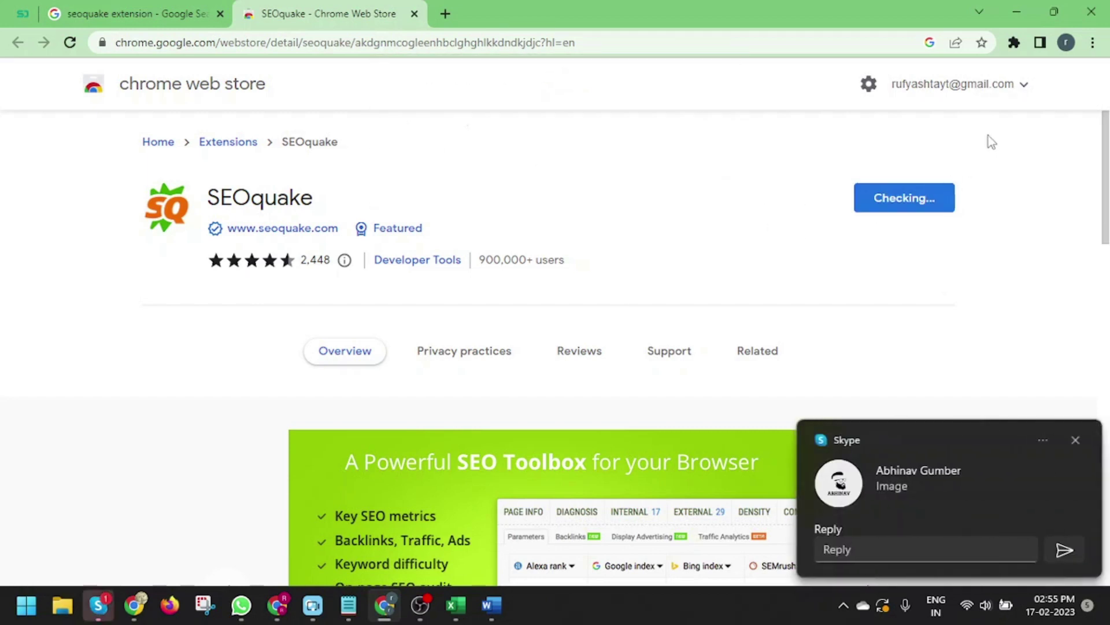
left_click(1074, 438)
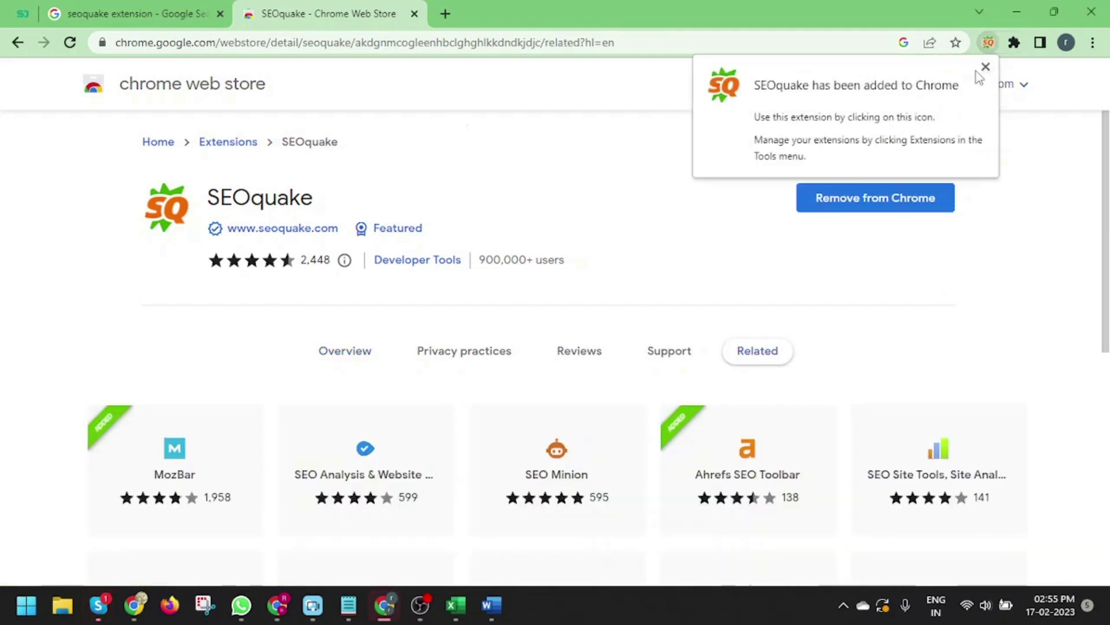
left_click(986, 66)
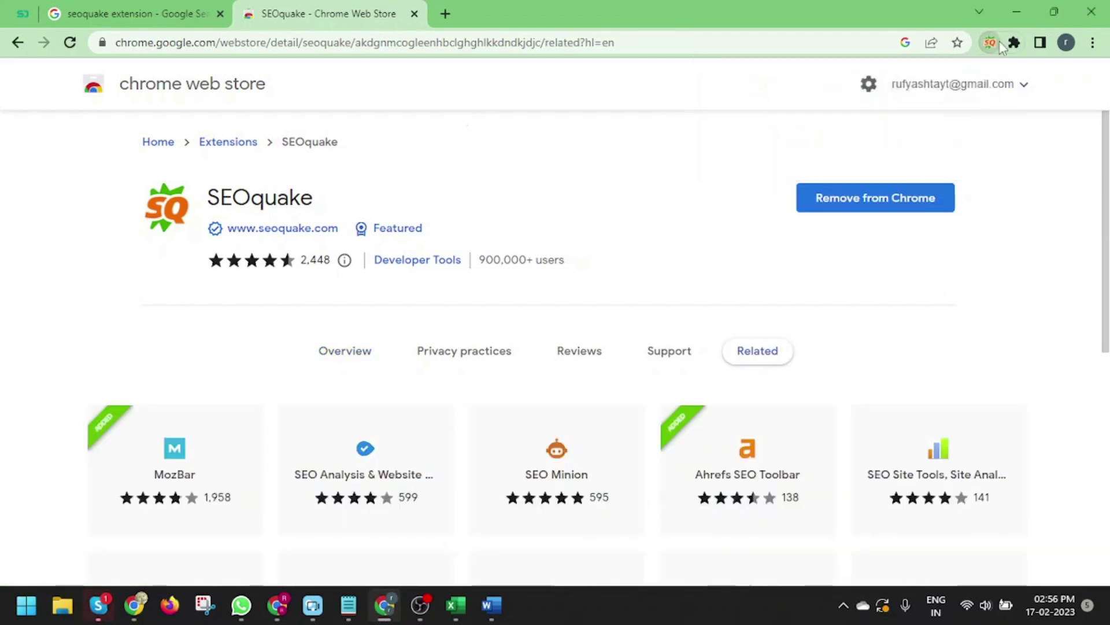
left_click(1014, 44)
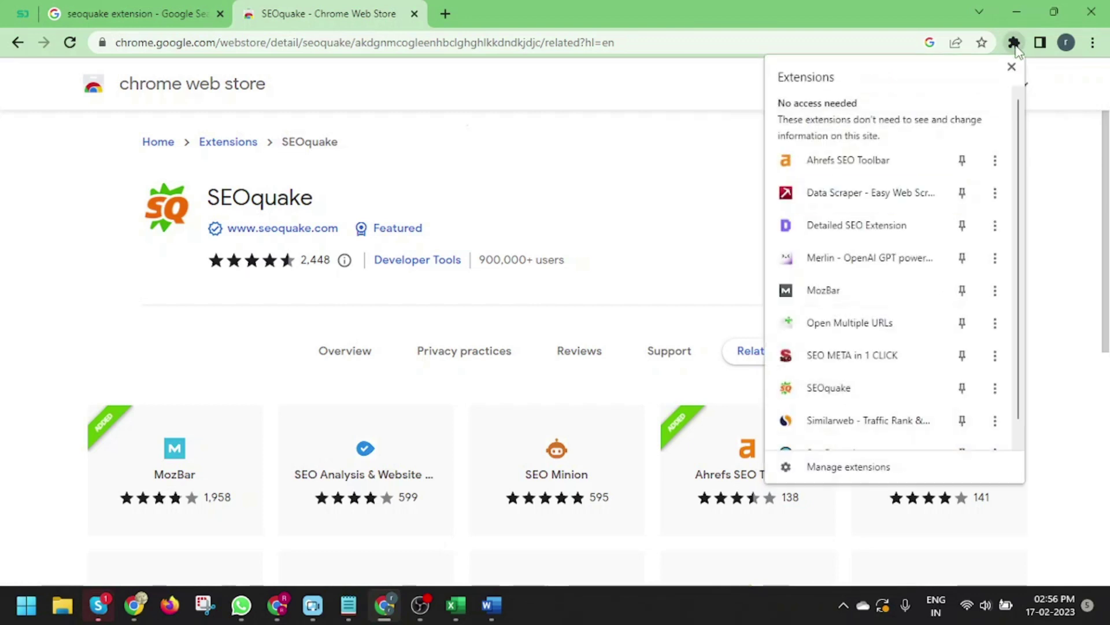
left_click(842, 386)
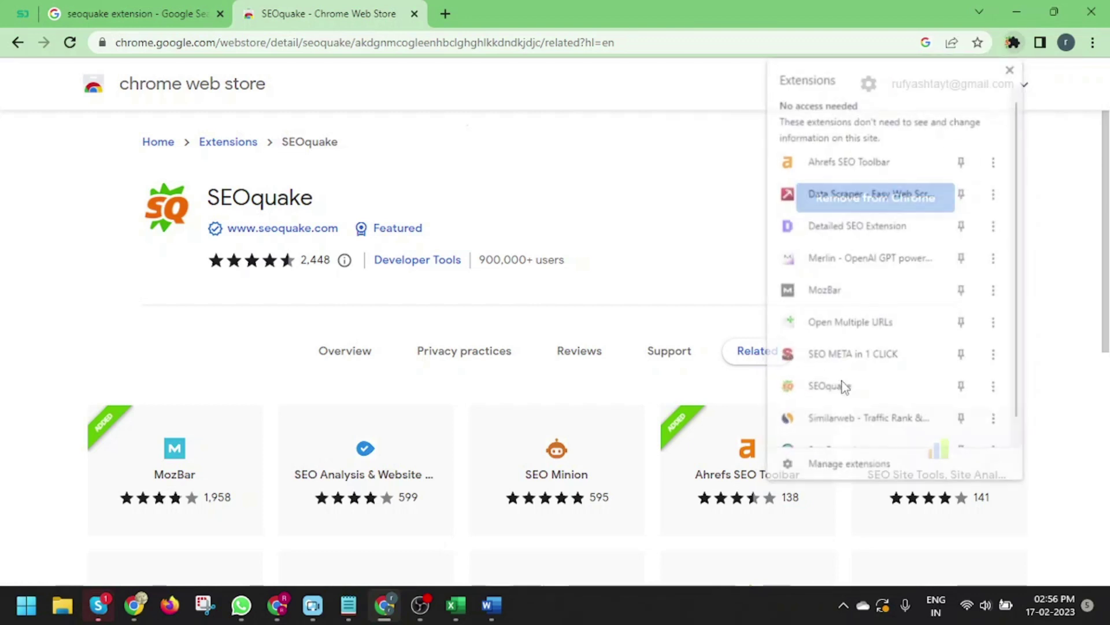
left_click(346, 168)
left_click(314, 230, "ctrl")
left_click(464, 8)
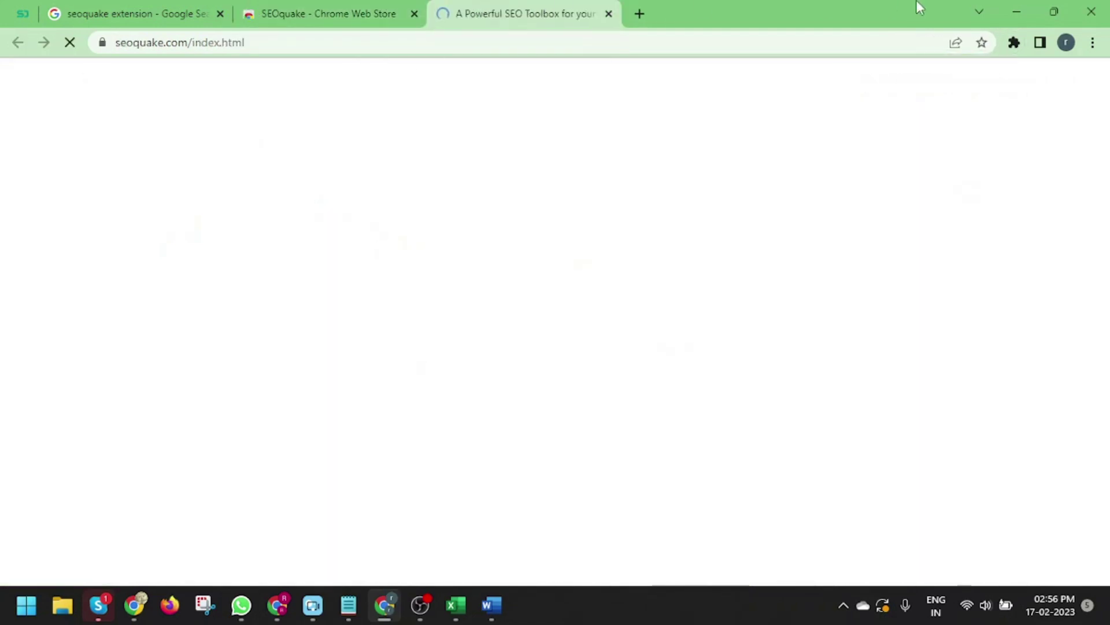
left_click(1014, 42)
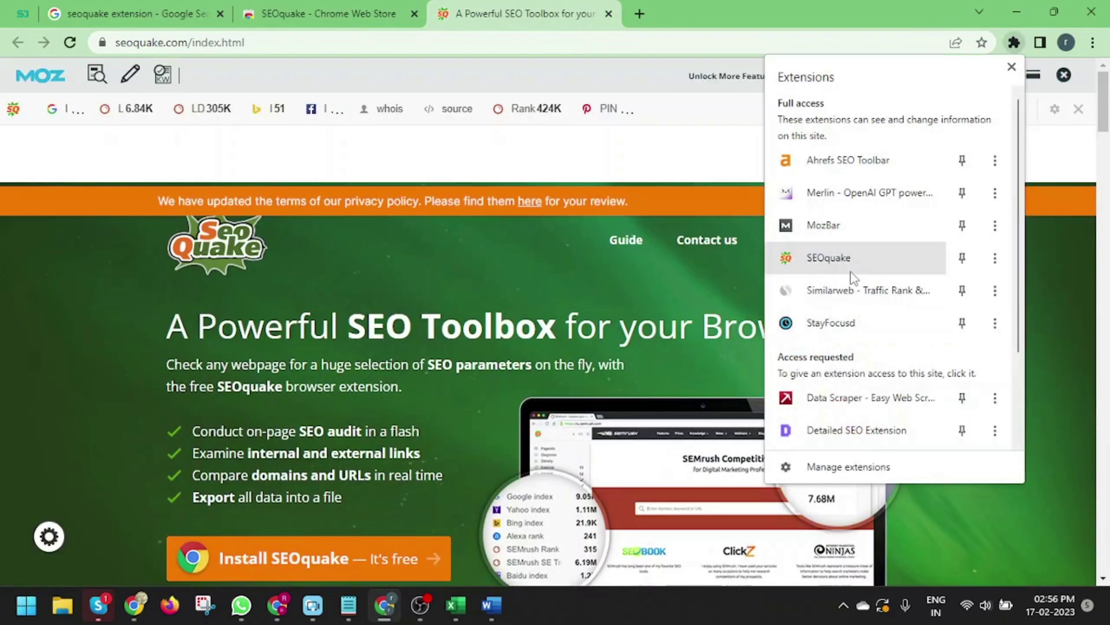
left_click(721, 289)
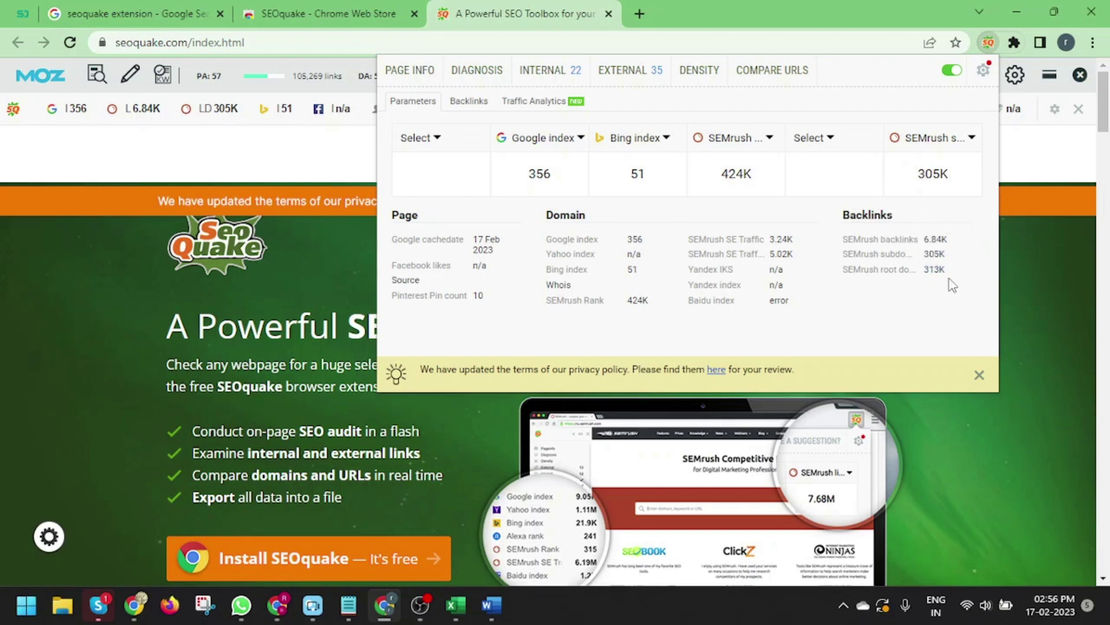
Open SEOquake's full Page Info report for the site and review its basic info, parameters and keyword tables.
left_click(422, 70)
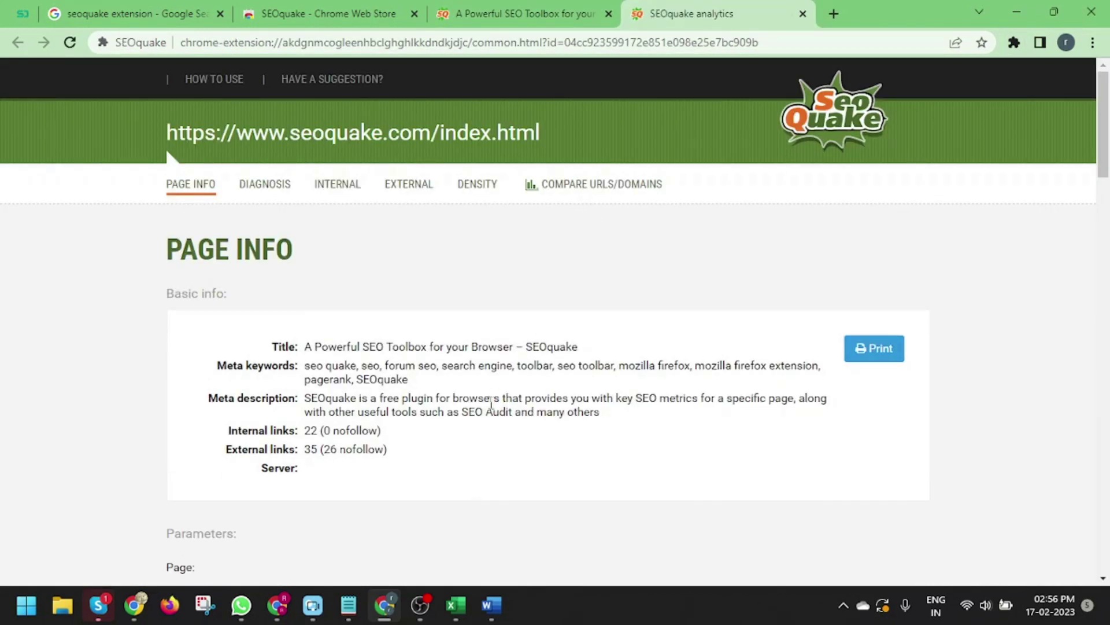
scroll(490, 403, "down", 1)
left_click_drag(359, 264, 411, 364)
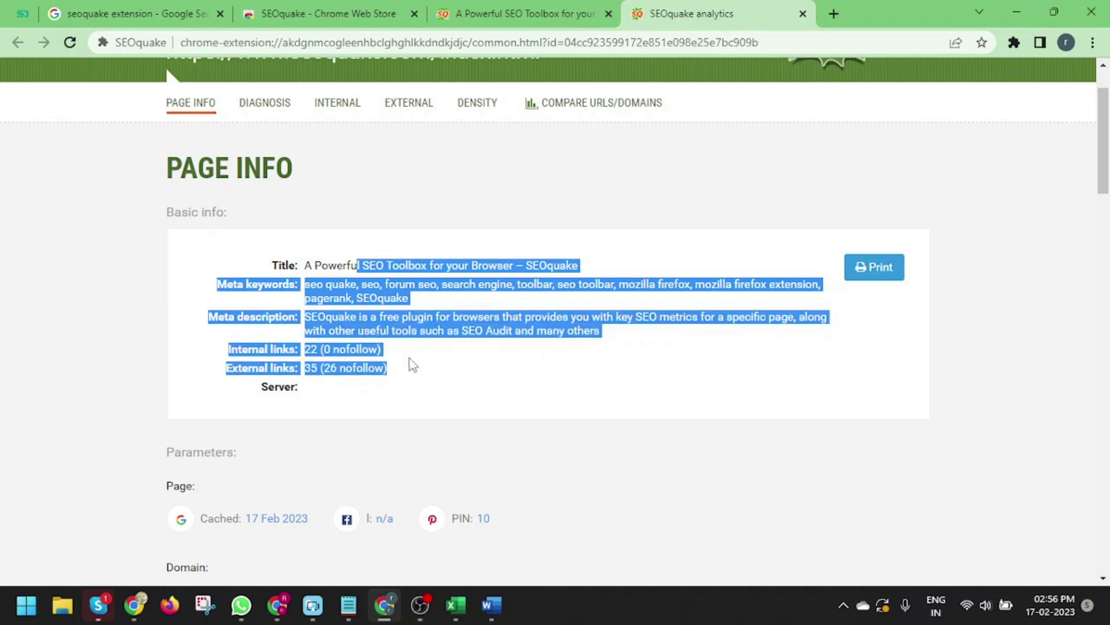
left_click(390, 354)
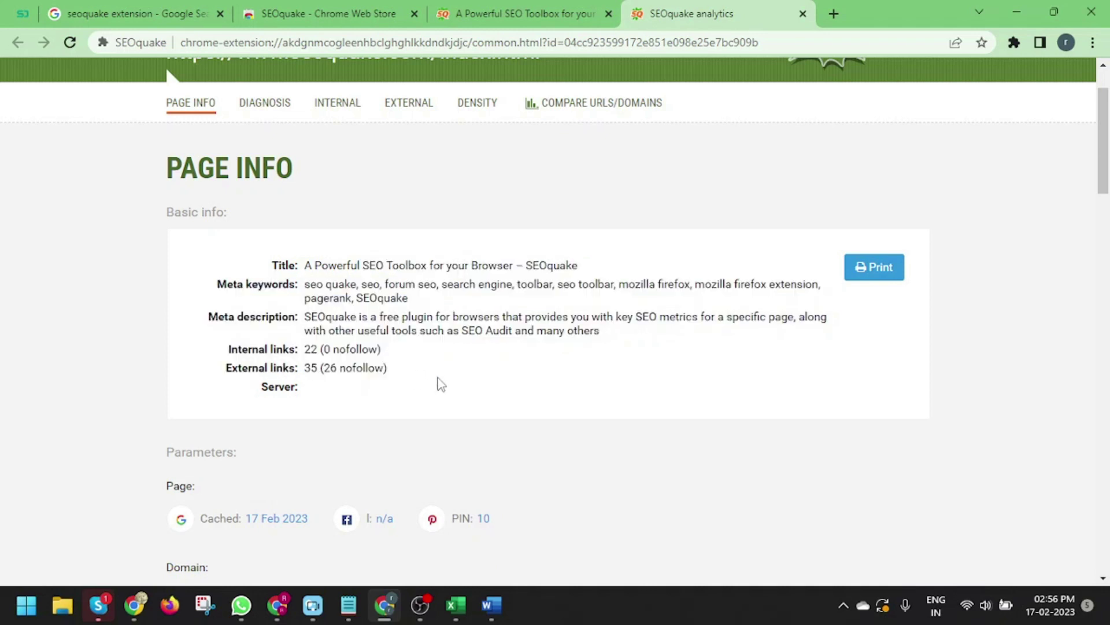
scroll(439, 382, "down", 4)
scroll(439, 381, "down", 8)
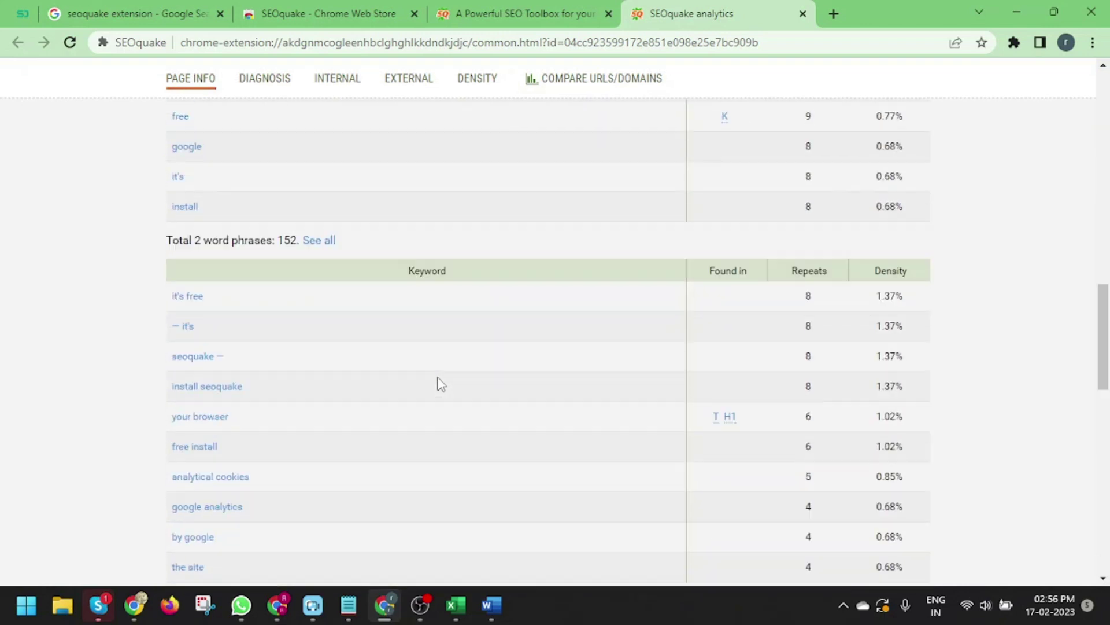
scroll(439, 382, "up", 6)
scroll(439, 381, "up", 3)
Review the Diagnosis report's page analysis, mobile compliance and site compliance checks, dismissing the Skype notification.
left_click(267, 92)
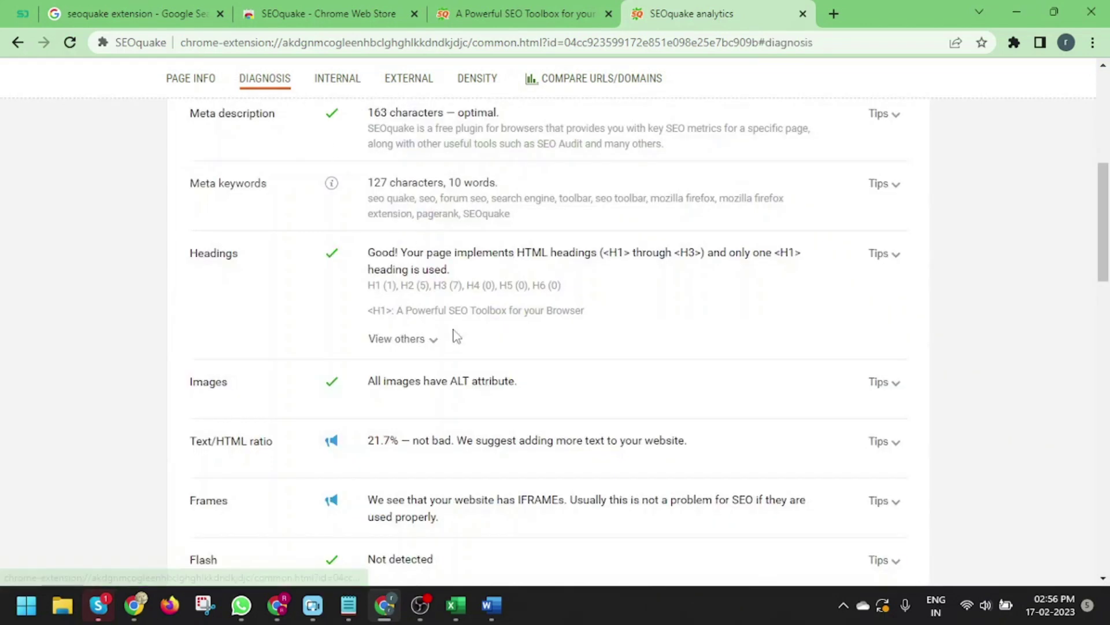
scroll(457, 349, "down", 2)
scroll(457, 348, "up", 2)
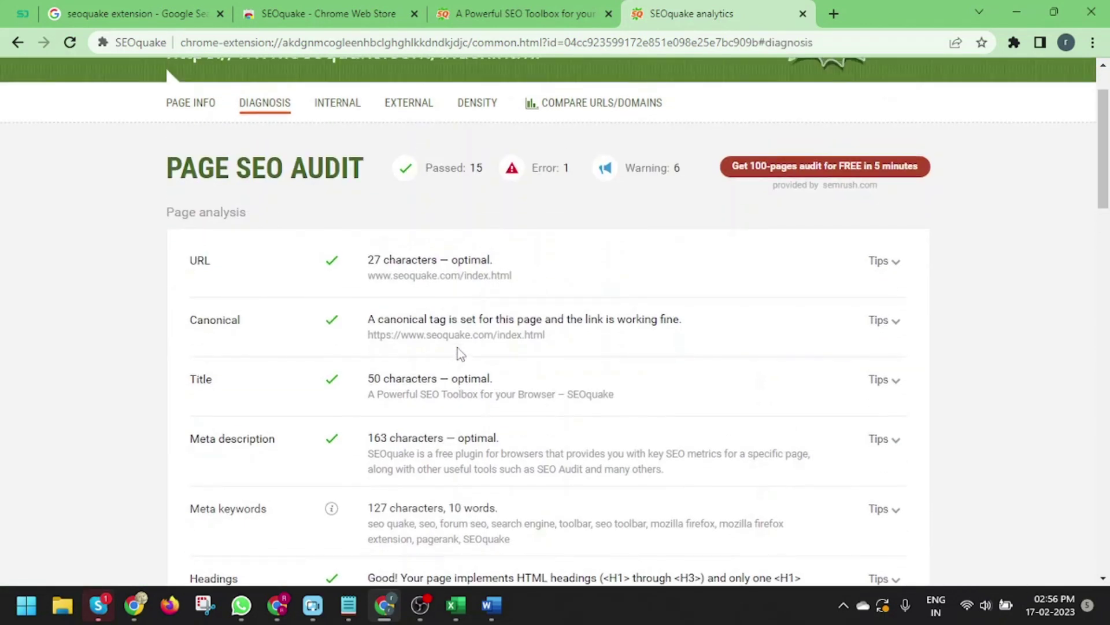
scroll(457, 348, "down", 14)
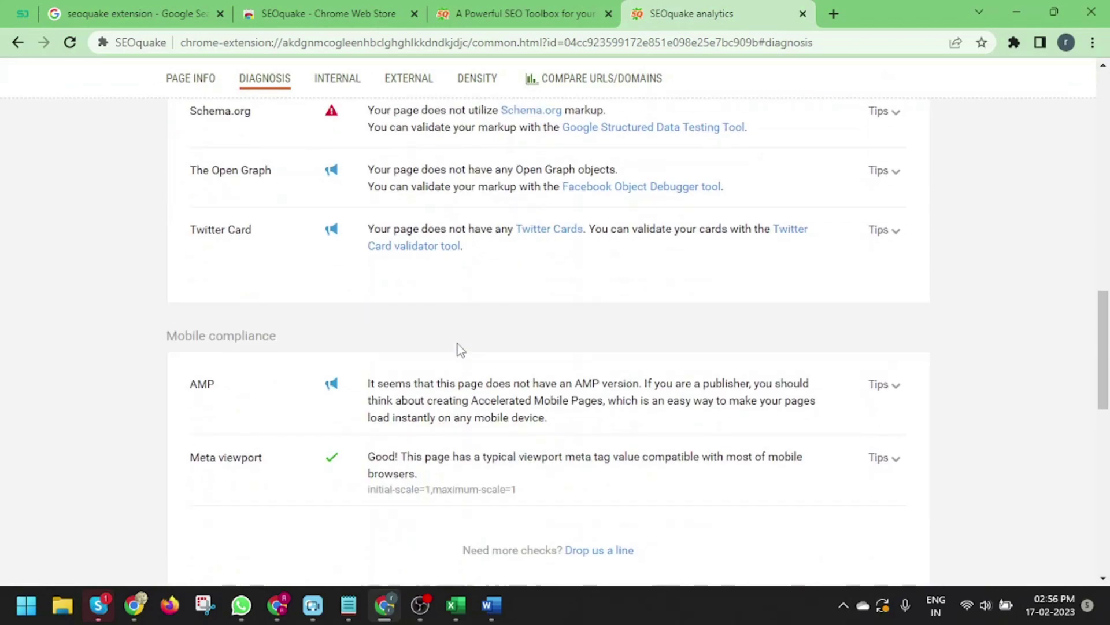
scroll(458, 347, "down", 12)
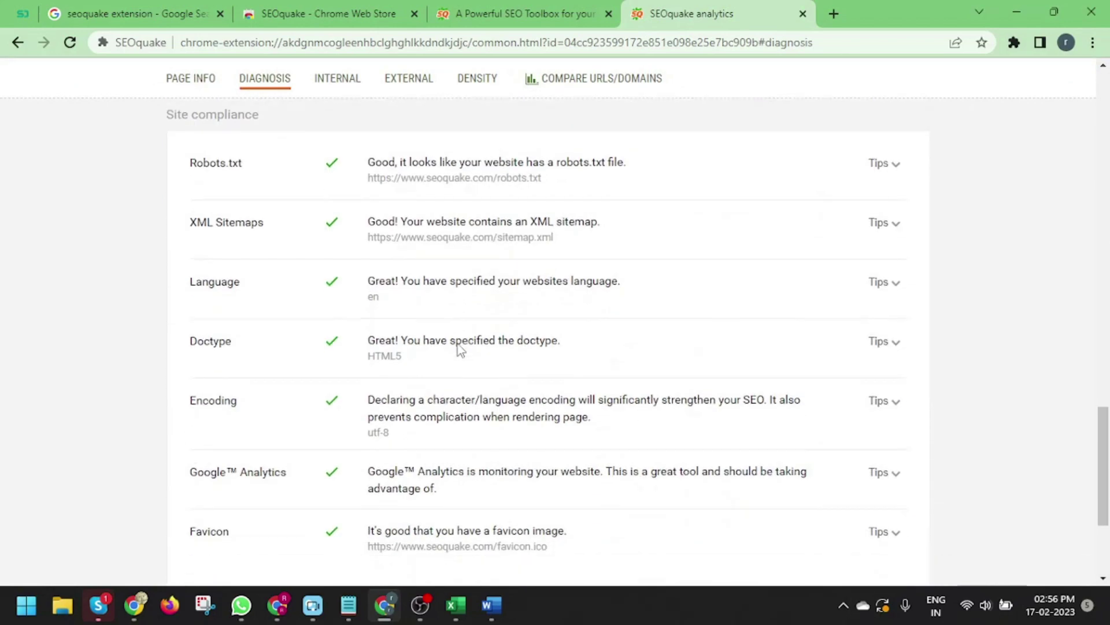
scroll(457, 344, "up", 20)
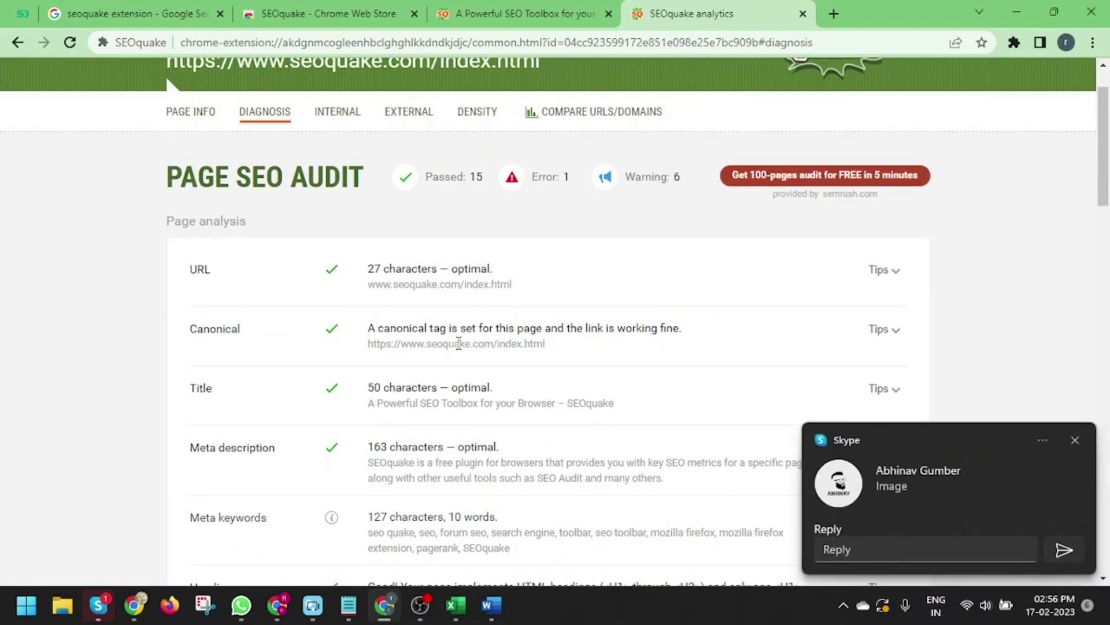
left_click(1075, 442)
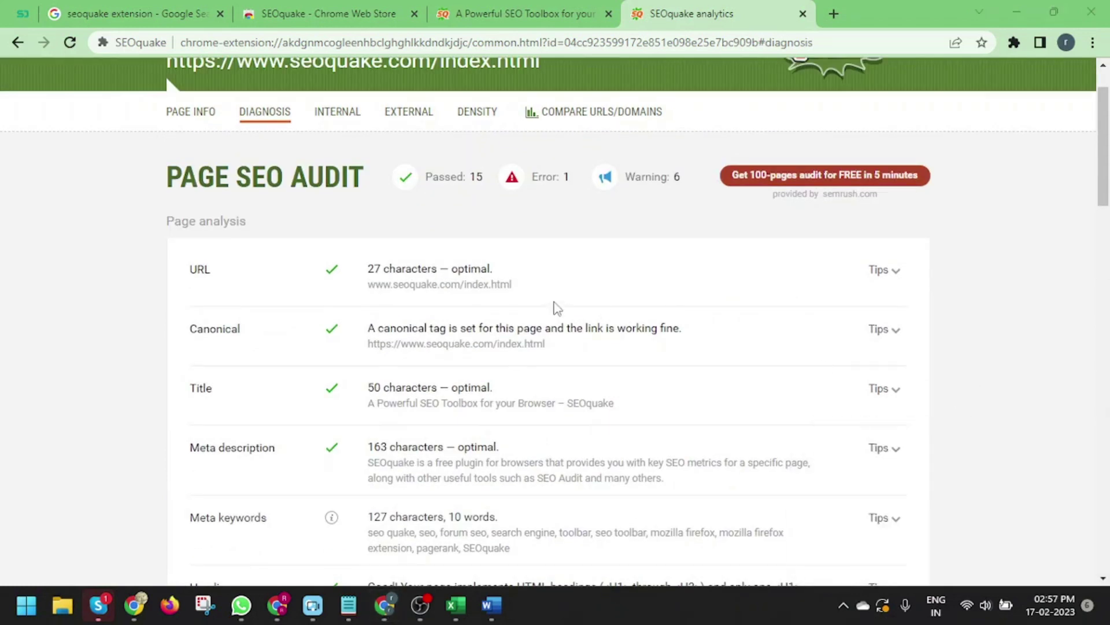
scroll(487, 322, "up", 2)
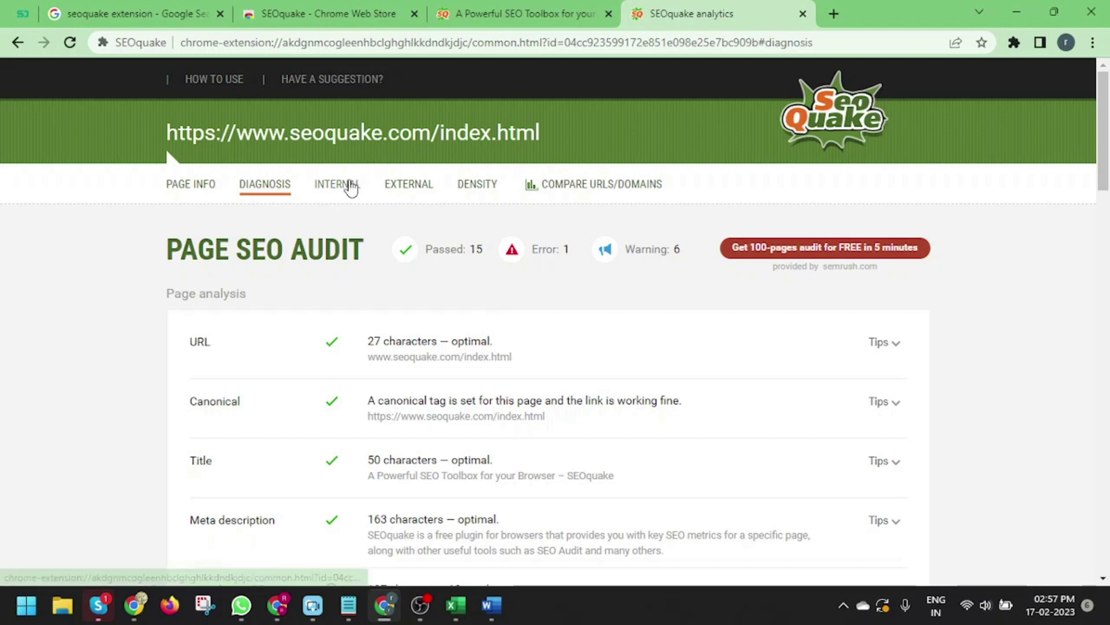
Open the Density report and look through its keyword table of repeats, density and prominence.
left_click(489, 191)
scroll(531, 377, "down", 4)
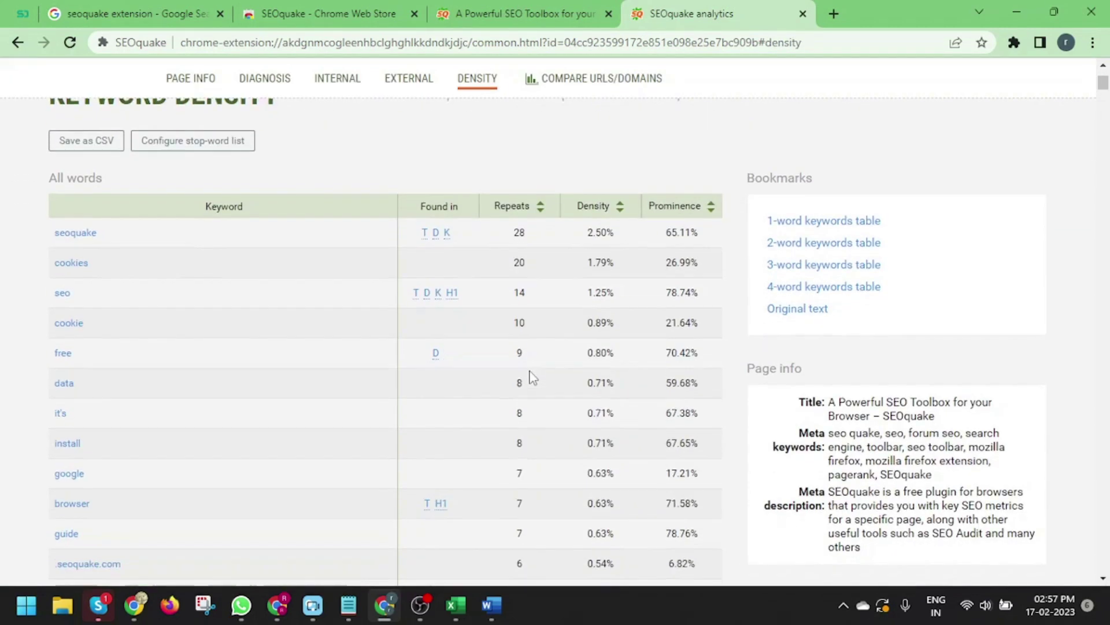
scroll(509, 338, "down", 15)
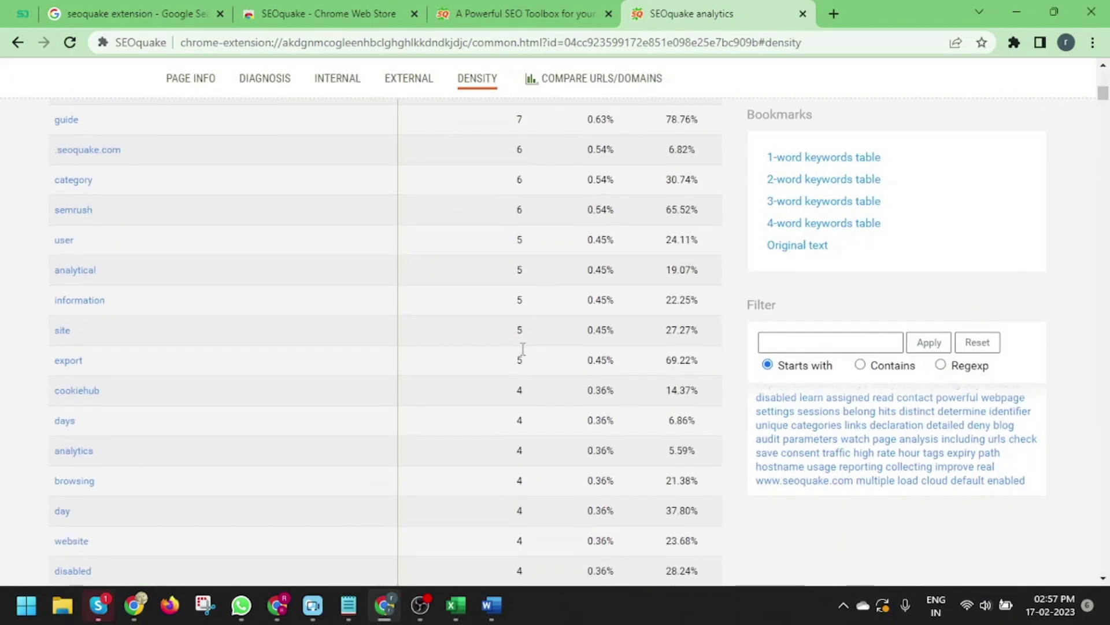
scroll(522, 355, "up", 20)
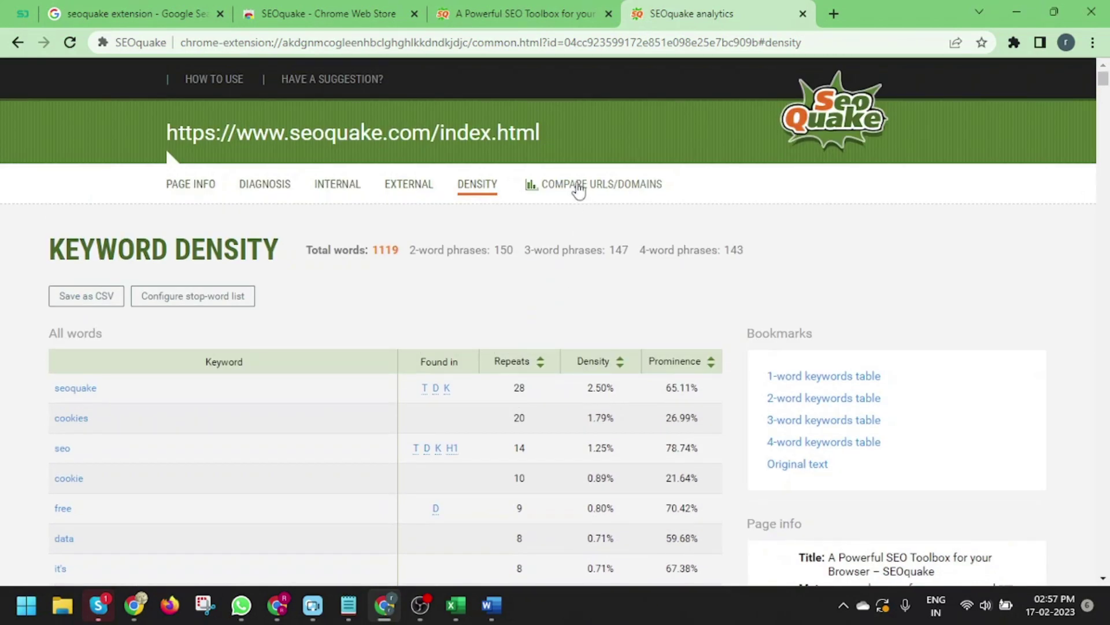
Open the Compare URLs/Domains tool and look over its form for entering URLs or domains to check.
left_click(578, 185)
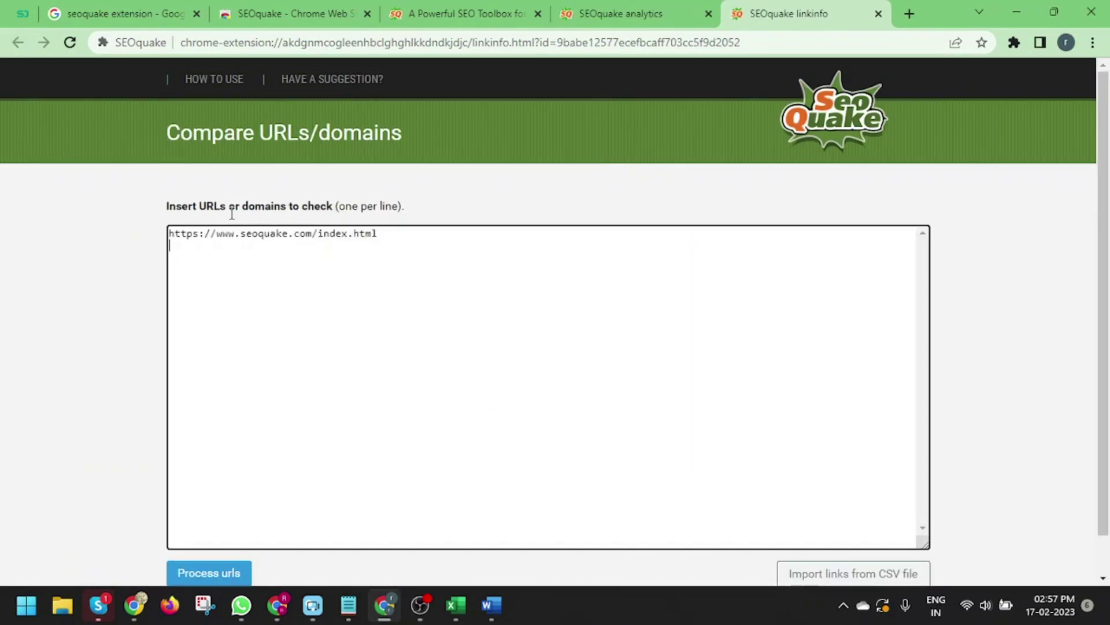
scroll(365, 347, "down", 1)
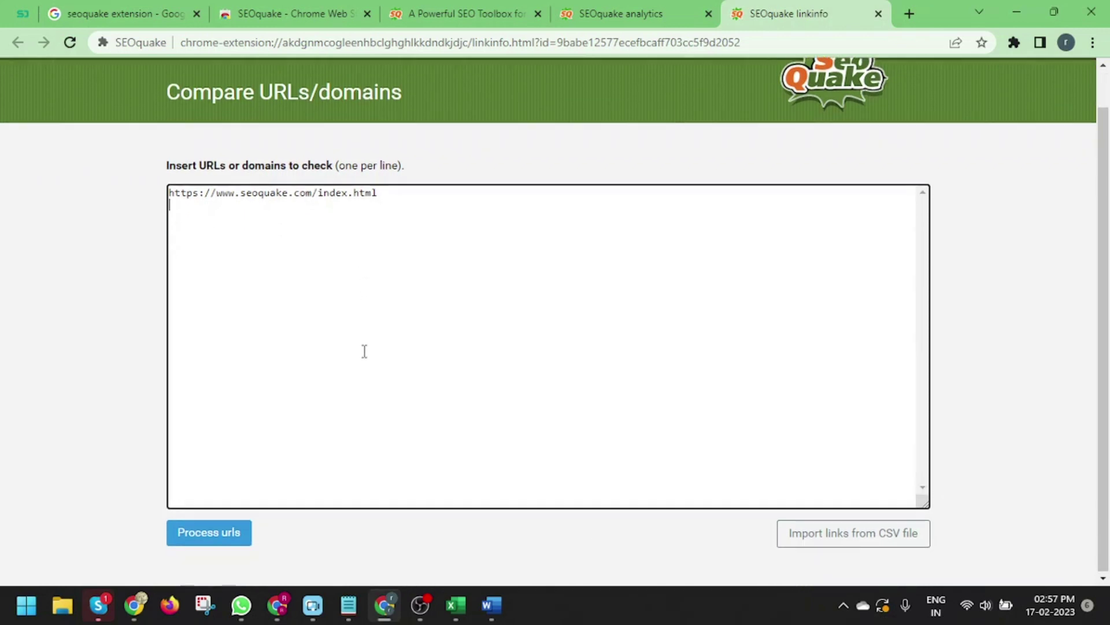
scroll(358, 327, "up", 1)
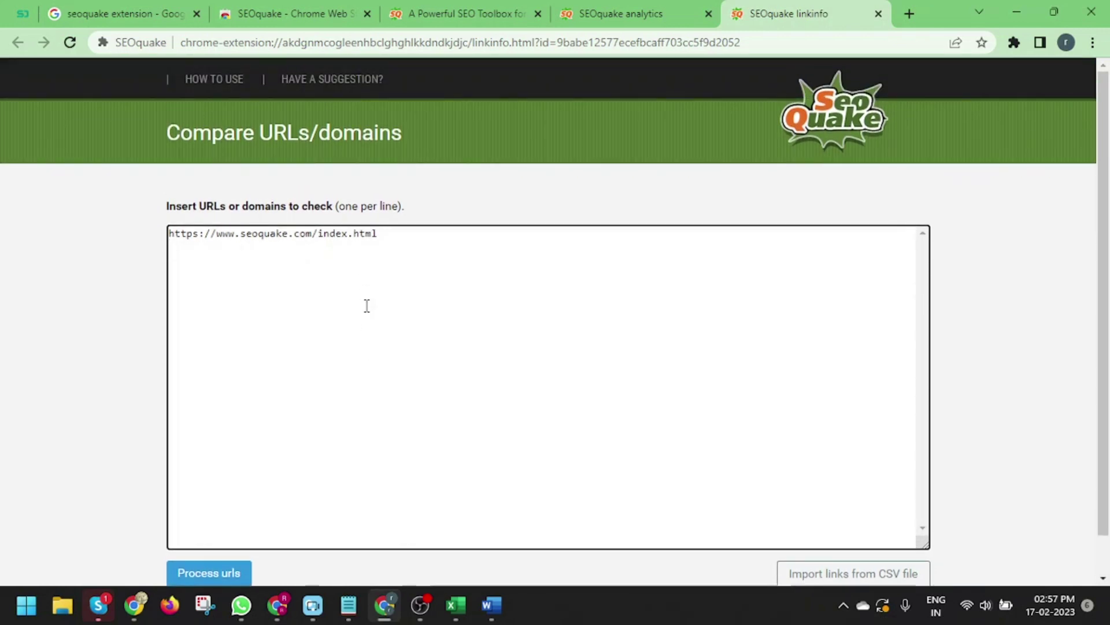